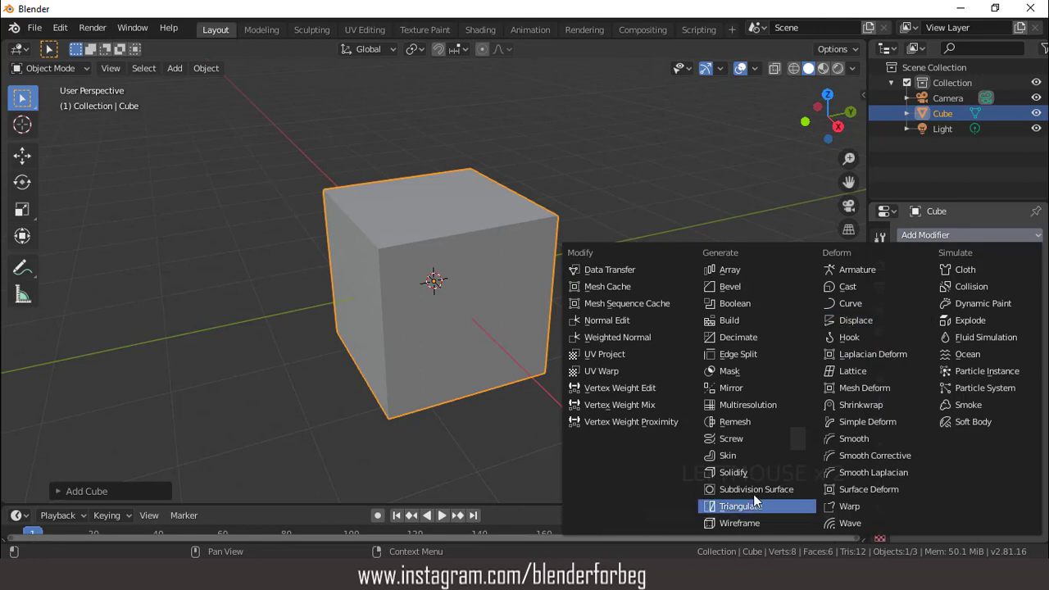
# Step: Add a Subdivision Surface modifier to the cube, raise its viewport subdivisions to 5, and collapse its settings
pyautogui.click(751, 490)
pyautogui.click(962, 350)
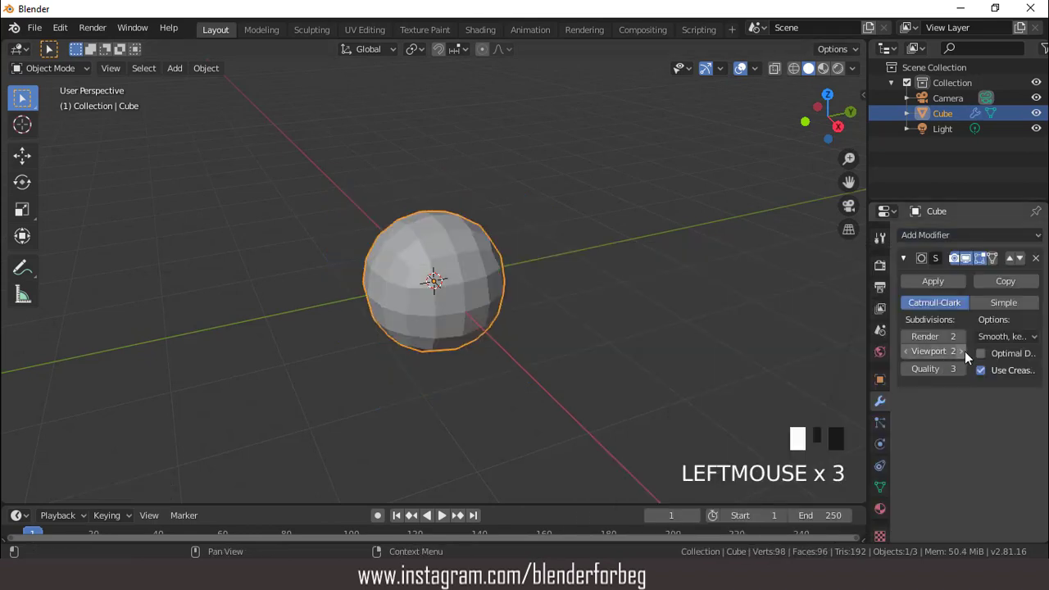
pyautogui.click(962, 351)
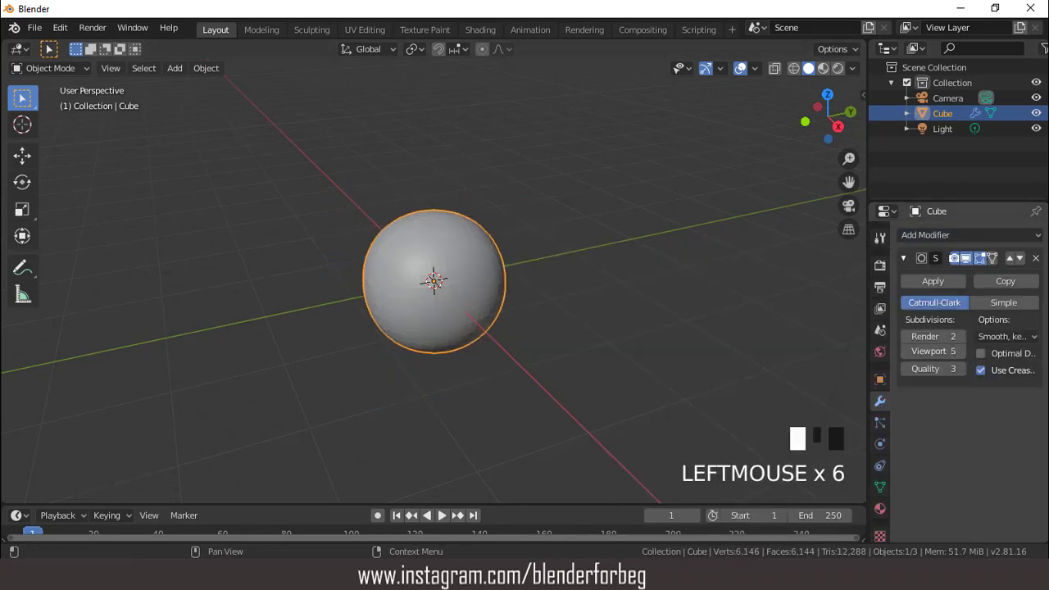
pyautogui.click(902, 258)
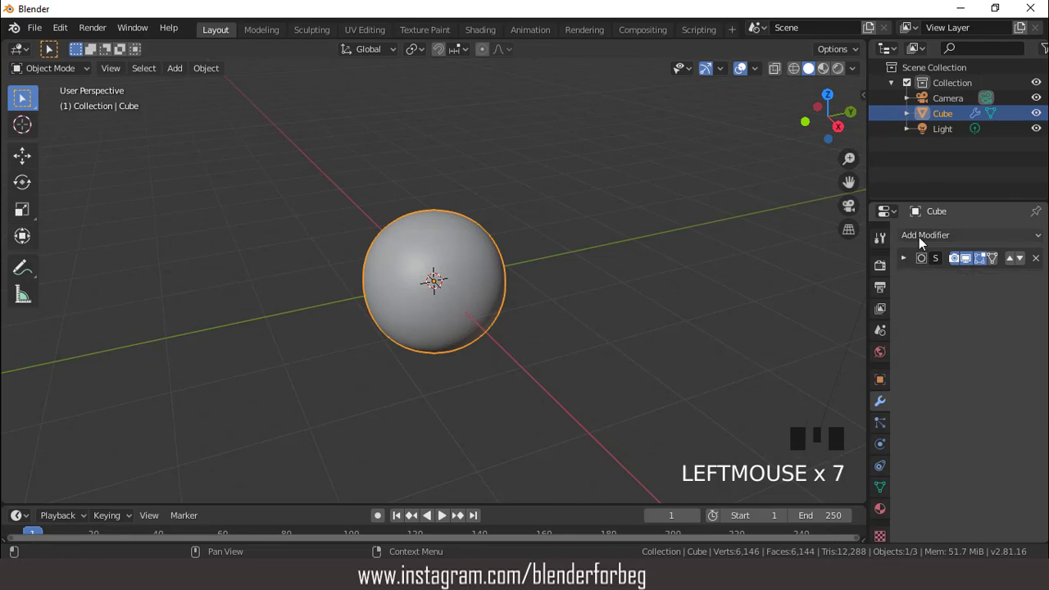
# Step: Add a Displace modifier to the cube with a new texture and set the texture type to Voronoi
pyautogui.click(918, 237)
pyautogui.click(866, 322)
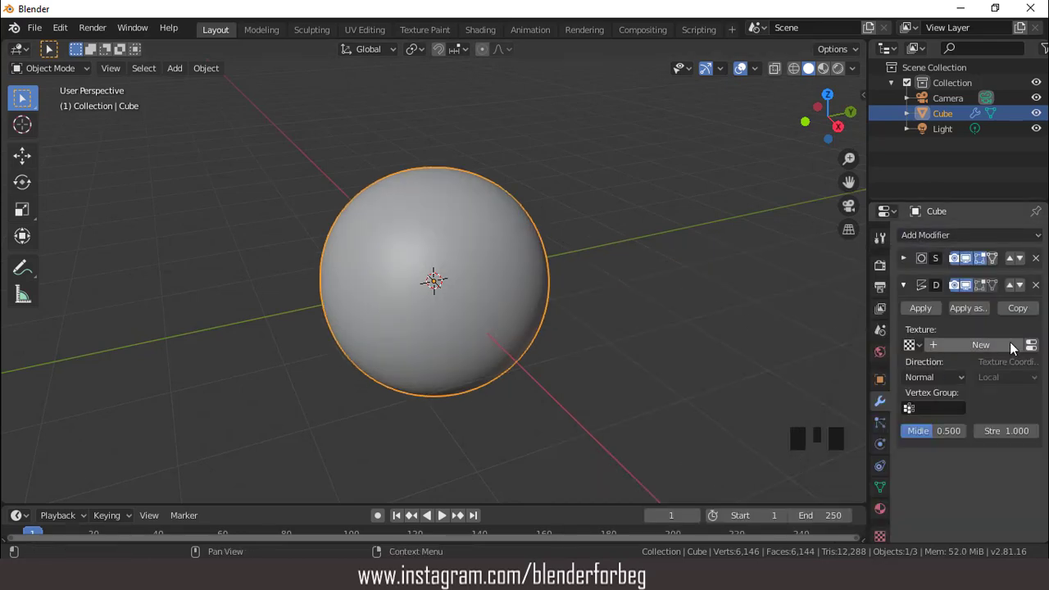
pyautogui.click(983, 345)
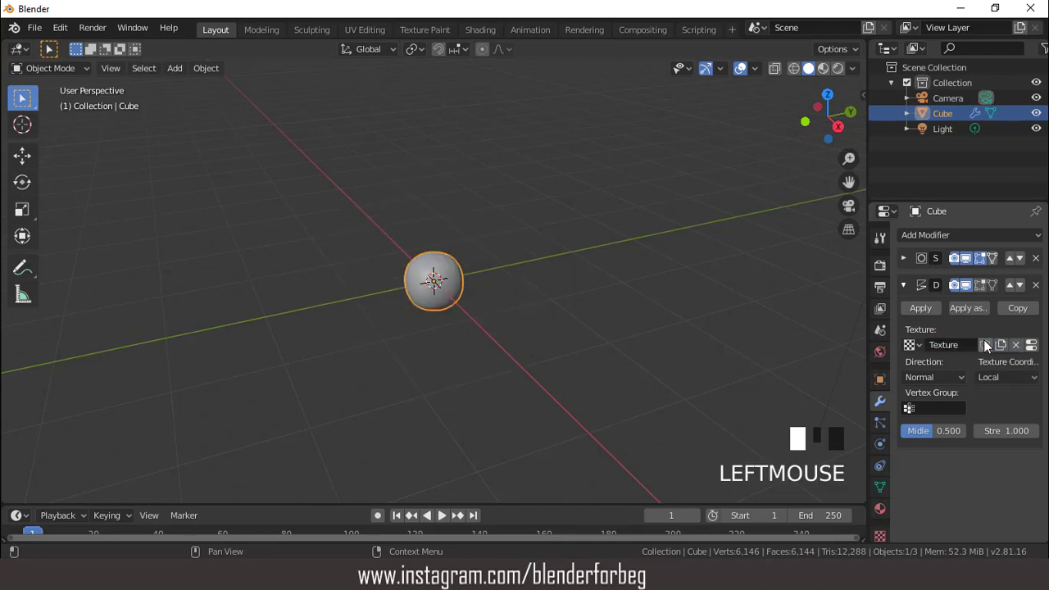
pyautogui.click(880, 537)
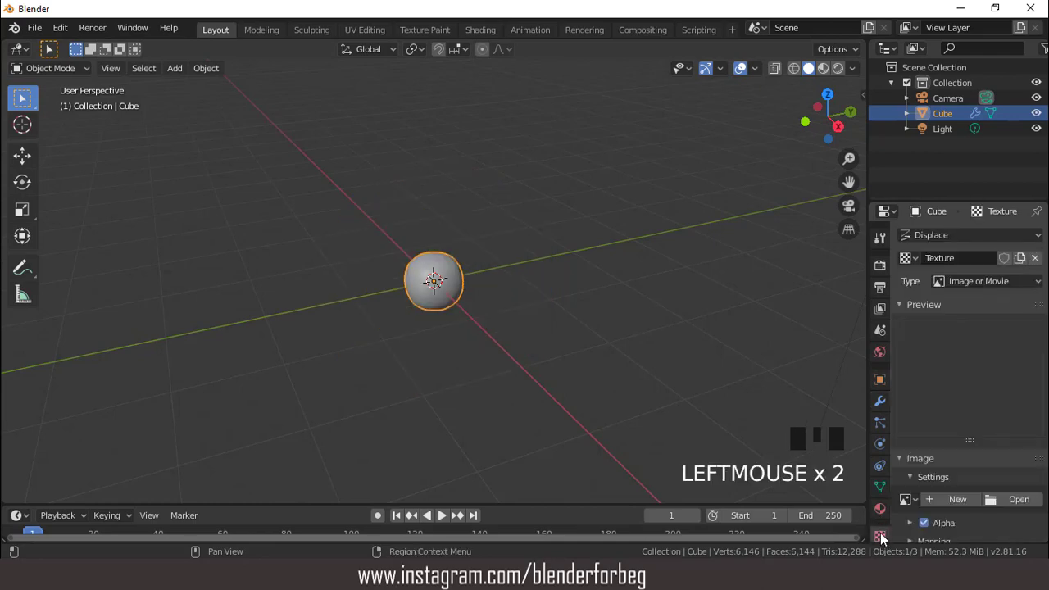
pyautogui.click(979, 280)
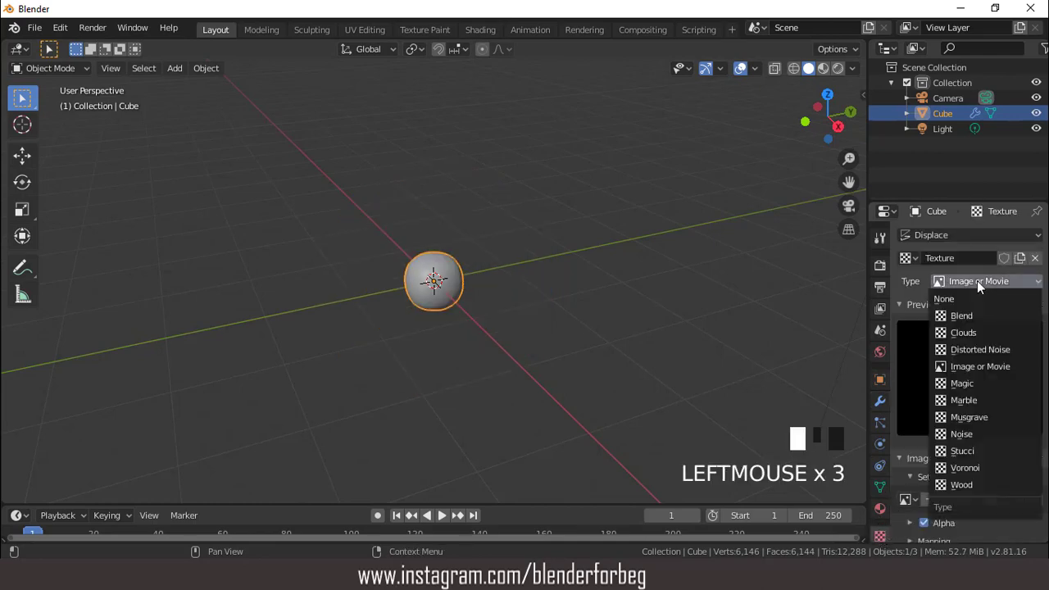
pyautogui.click(960, 469)
pyautogui.scroll(2, 571, 274)
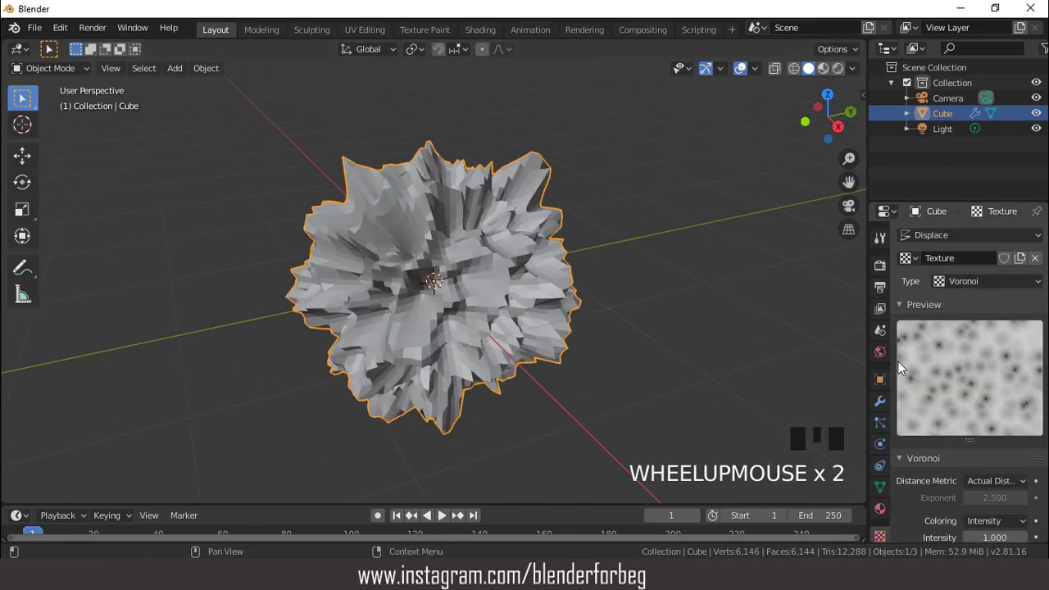
# Step: Set the Voronoi texture's size to 0.84
pyautogui.scroll(-4, 949, 398)
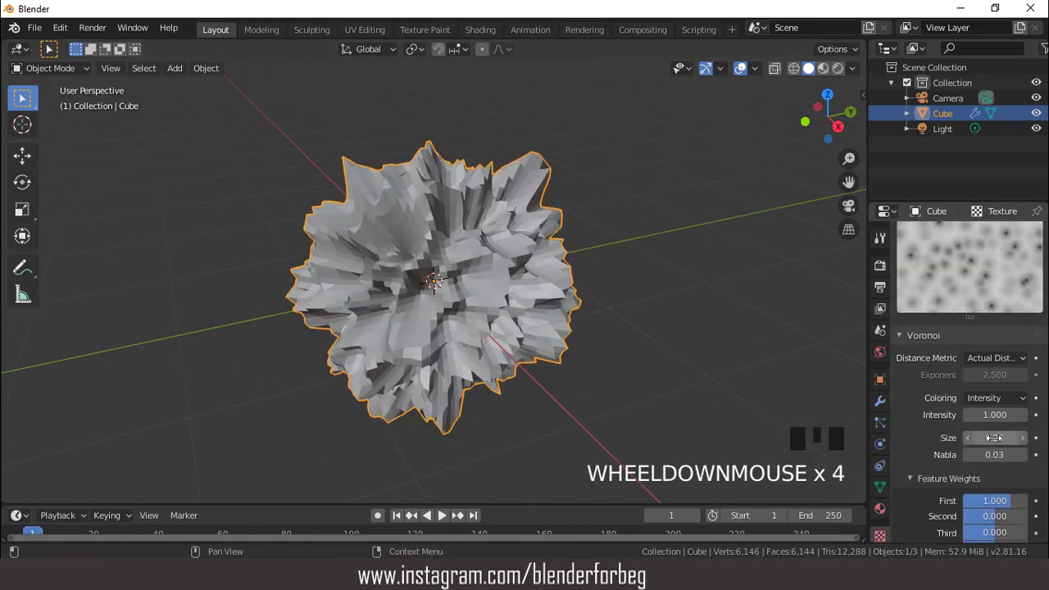
pyautogui.click(994, 438)
pyautogui.moveTo(994, 437); pyautogui.dragTo(1045, 438)
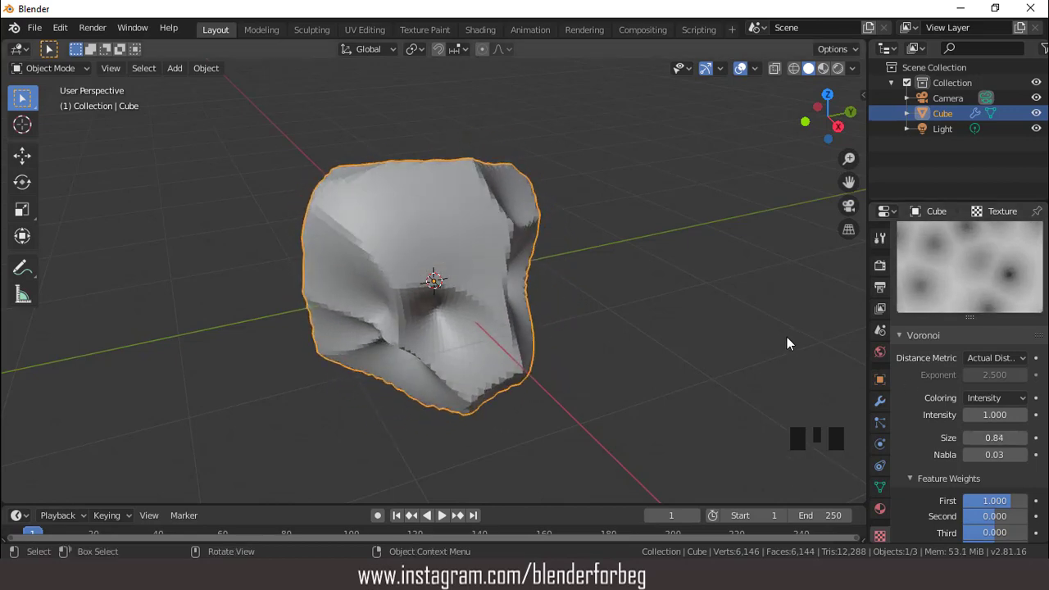
# Step: Lower the Voronoi texture's intensity to 0.700
pyautogui.moveTo(525, 191); pyautogui.dragTo(344, 246, button='middle')
pyautogui.tripleClick(968, 414)
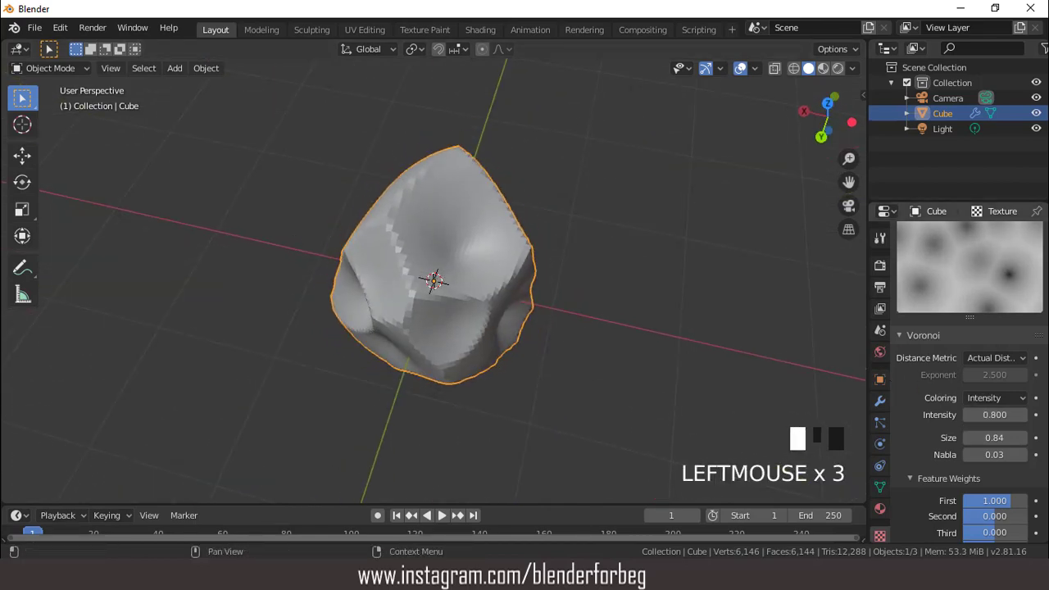
pyautogui.click(968, 415)
pyautogui.scroll(1, 497, 248)
pyautogui.moveTo(497, 248); pyautogui.dragTo(656, 237, button='middle')
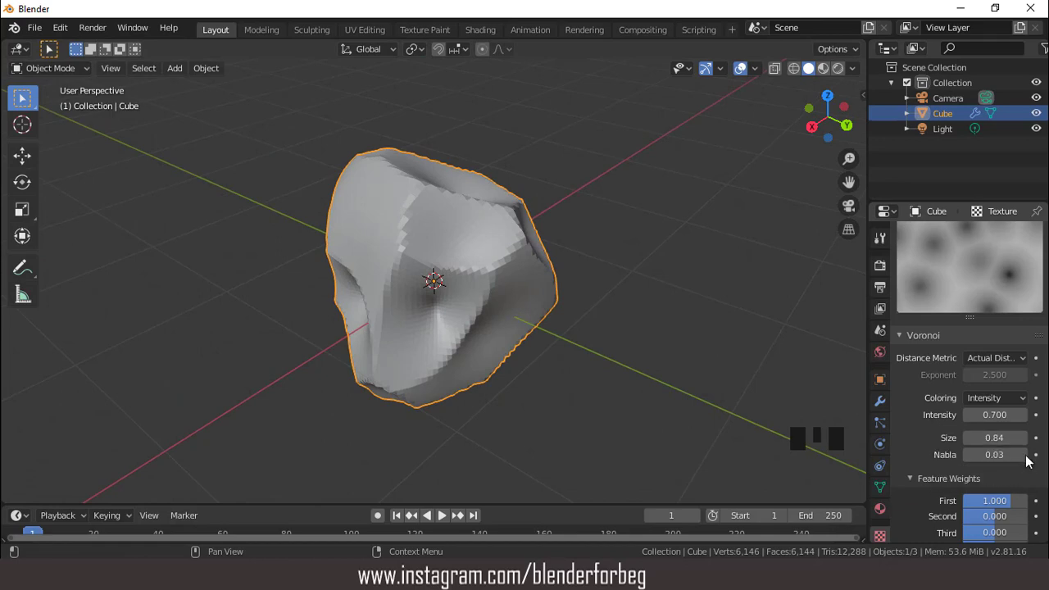
# Step: Raise the Voronoi texture's size in small increments to 0.89
pyautogui.click(1023, 440)
pyautogui.click(1024, 440)
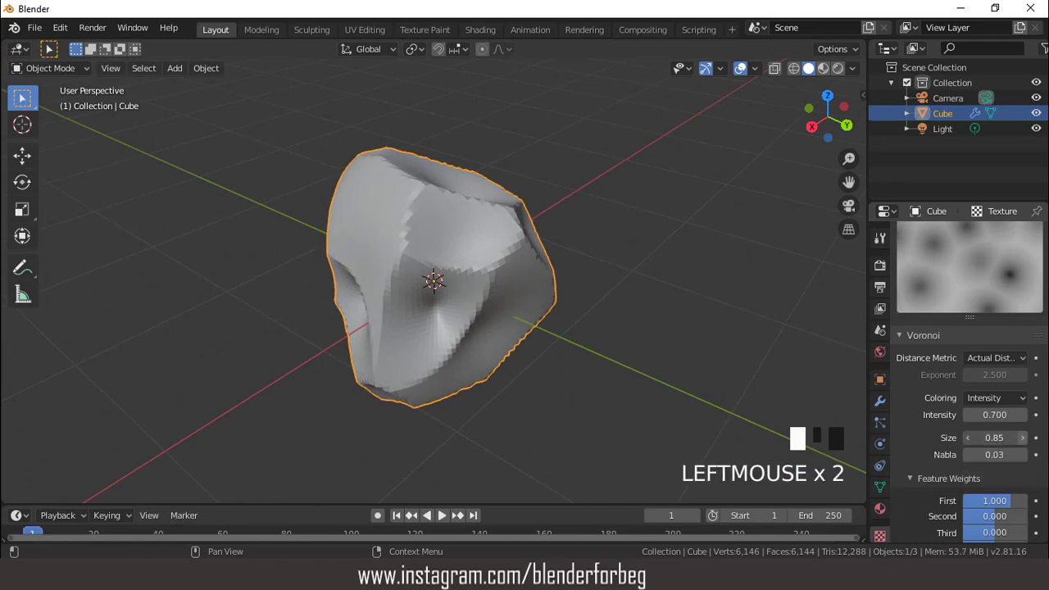
pyautogui.click(1023, 439)
pyautogui.click(1024, 440)
pyautogui.click(1024, 439)
pyautogui.click(1024, 439)
pyautogui.click(1024, 439)
pyautogui.scroll(2, 601, 297)
pyautogui.scroll(-2, 602, 297)
pyautogui.moveTo(602, 296); pyautogui.dragTo(550, 312, button='middle')
pyautogui.scroll(-2, 550, 312)
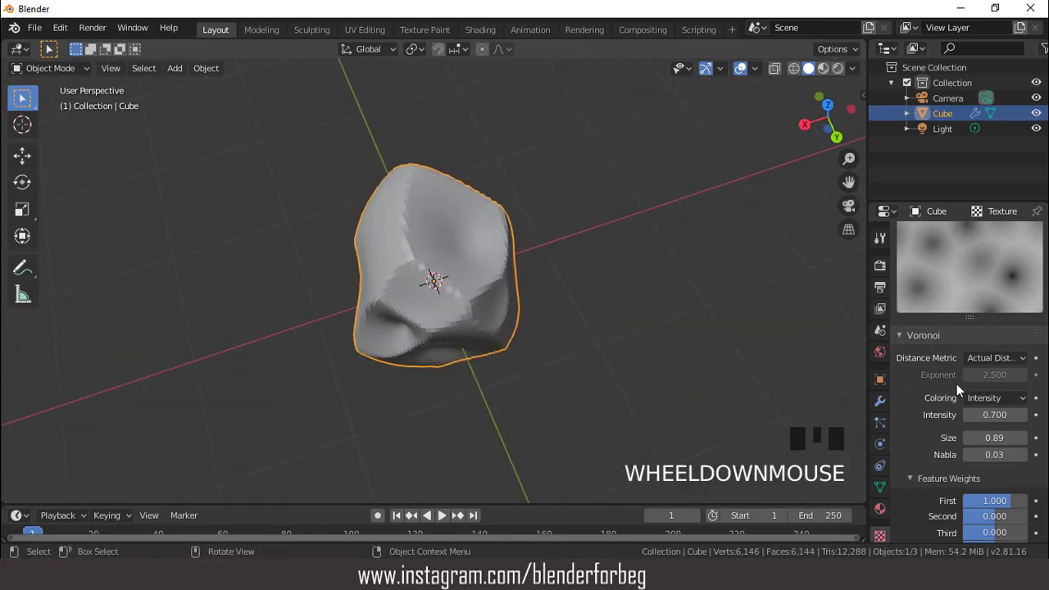
# Step: Change the Voronoi texture's distance metric to Distance Squared
pyautogui.click(992, 358)
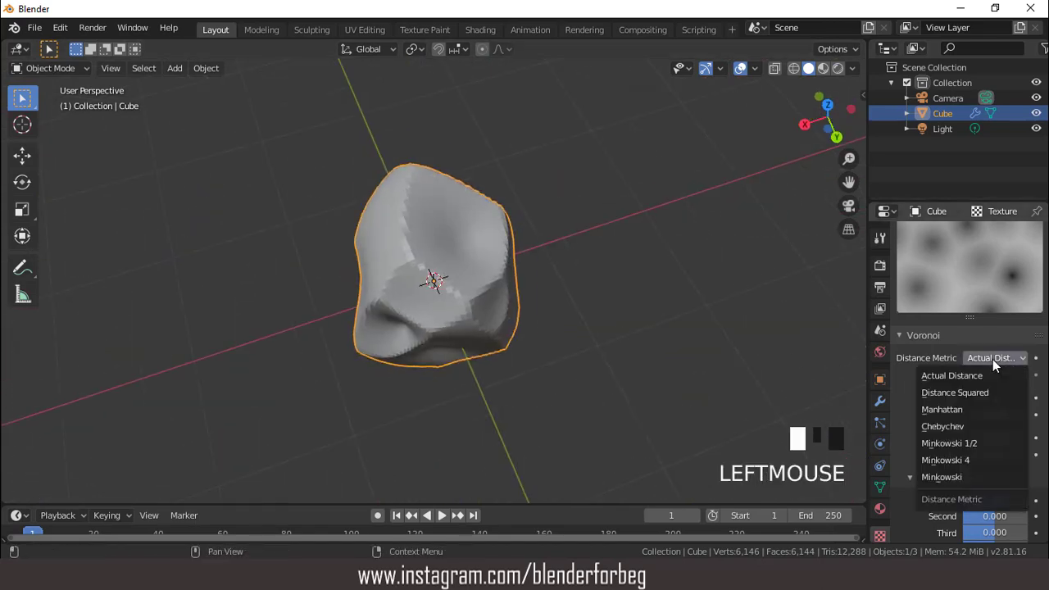
pyautogui.click(951, 393)
pyautogui.scroll(3, 526, 312)
pyautogui.moveTo(486, 277); pyautogui.dragTo(573, 255, button='middle')
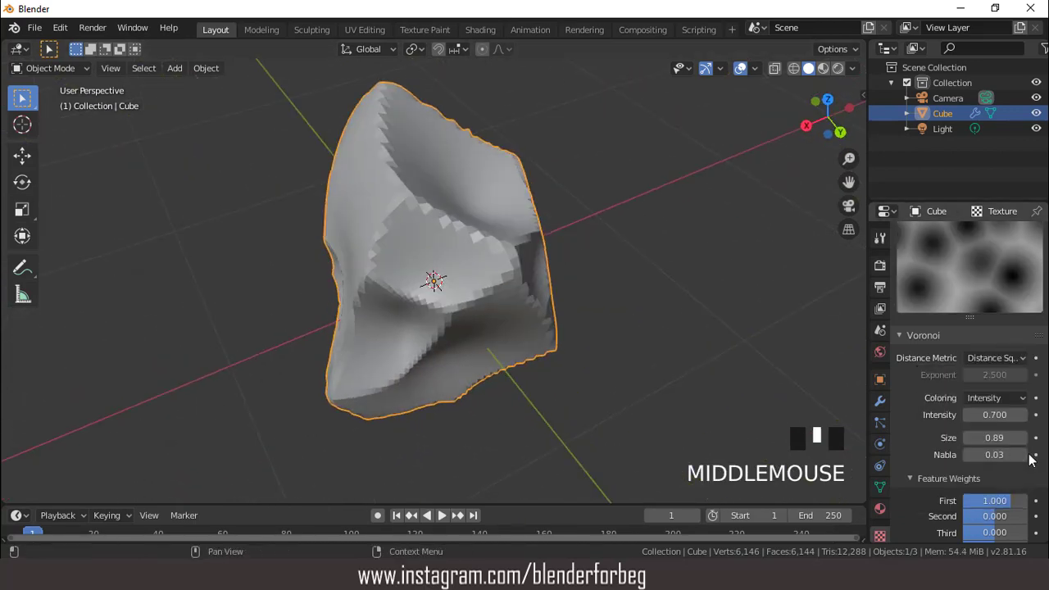
# Step: Raise the Voronoi texture's size to 0.96 and its intensity to 1.200
pyautogui.click(1024, 438)
pyautogui.click(1024, 439)
pyautogui.doubleClick(1024, 438)
pyautogui.doubleClick(1023, 439)
pyautogui.doubleClick(1024, 439)
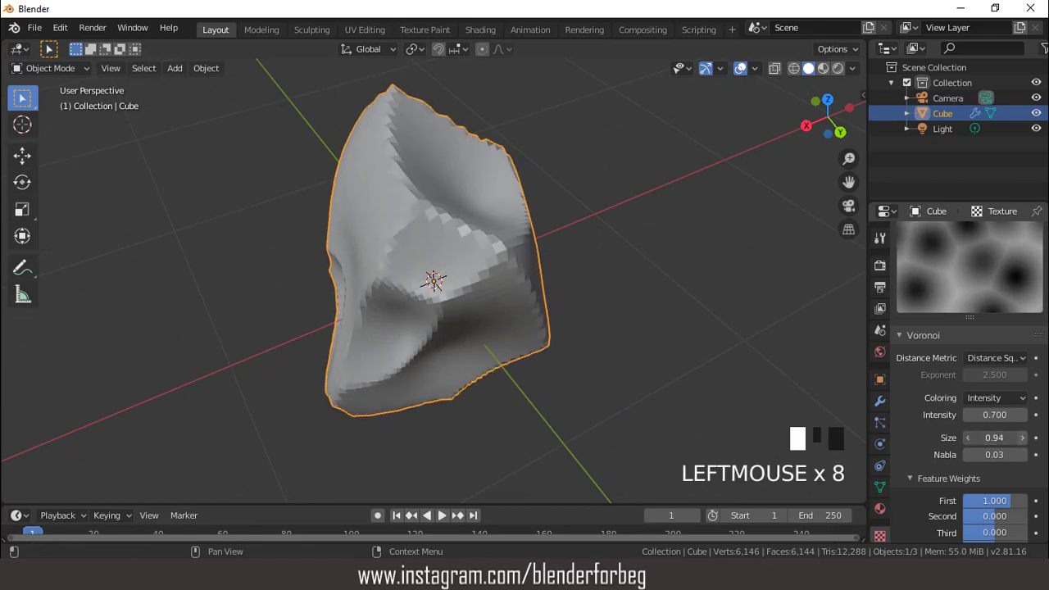
pyautogui.doubleClick(1024, 439)
pyautogui.moveTo(989, 416)
pyautogui.mouseDown()
pyautogui.moveTo(1026, 415)
pyautogui.moveTo(998, 415)
pyautogui.mouseUp()
pyautogui.scroll(-2, 569, 352)
pyautogui.moveTo(570, 357); pyautogui.dragTo(528, 303, button='middle')
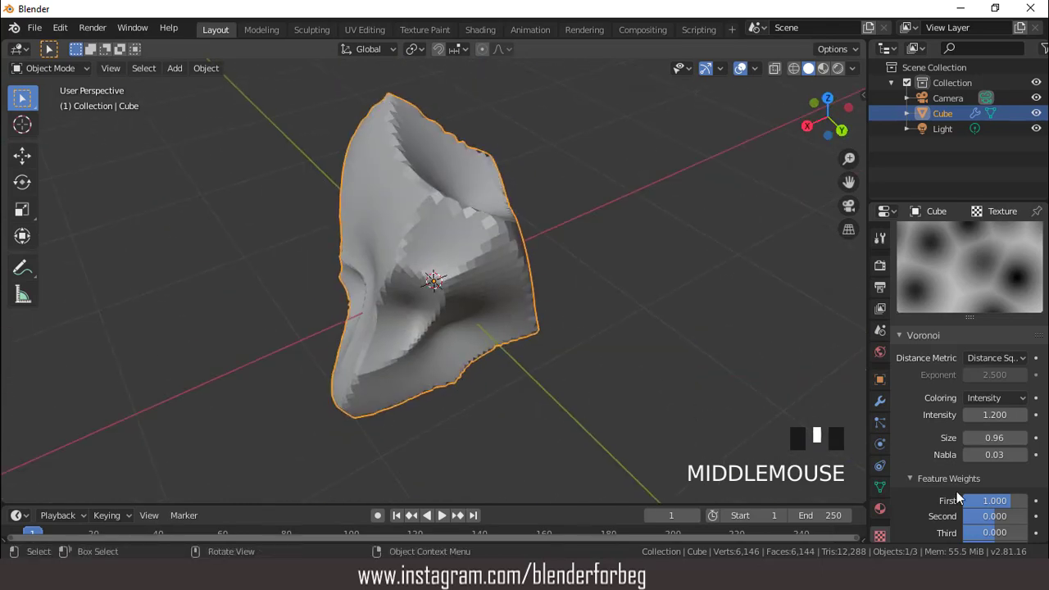
# Step: Reduce the Displace modifier's strength to 0.500
pyautogui.click(880, 402)
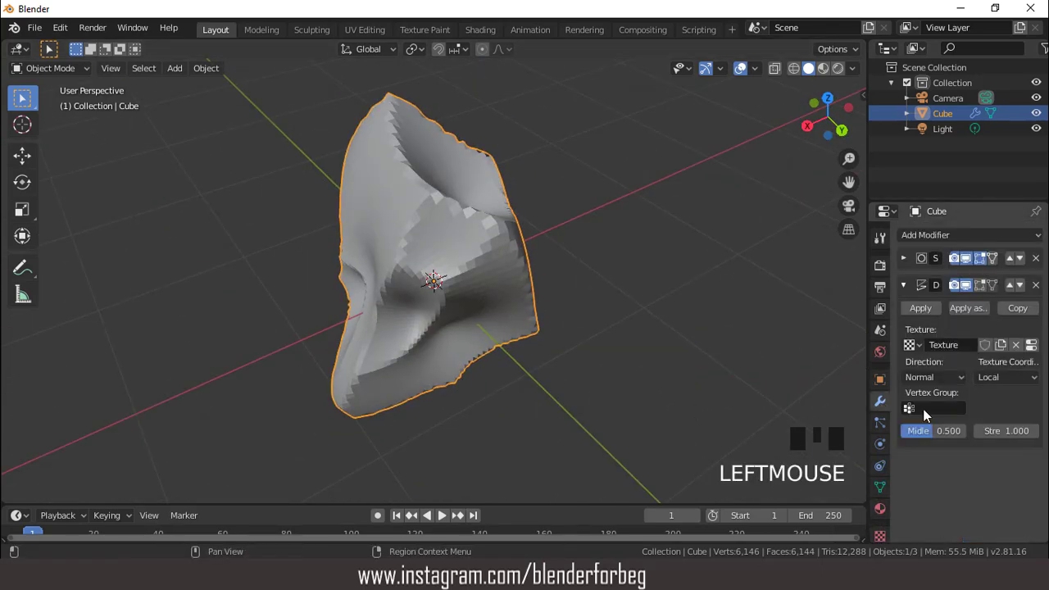
pyautogui.moveTo(1006, 431)
pyautogui.mouseDown()
pyautogui.moveTo(951, 430)
pyautogui.moveTo(1016, 430)
pyautogui.mouseUp()
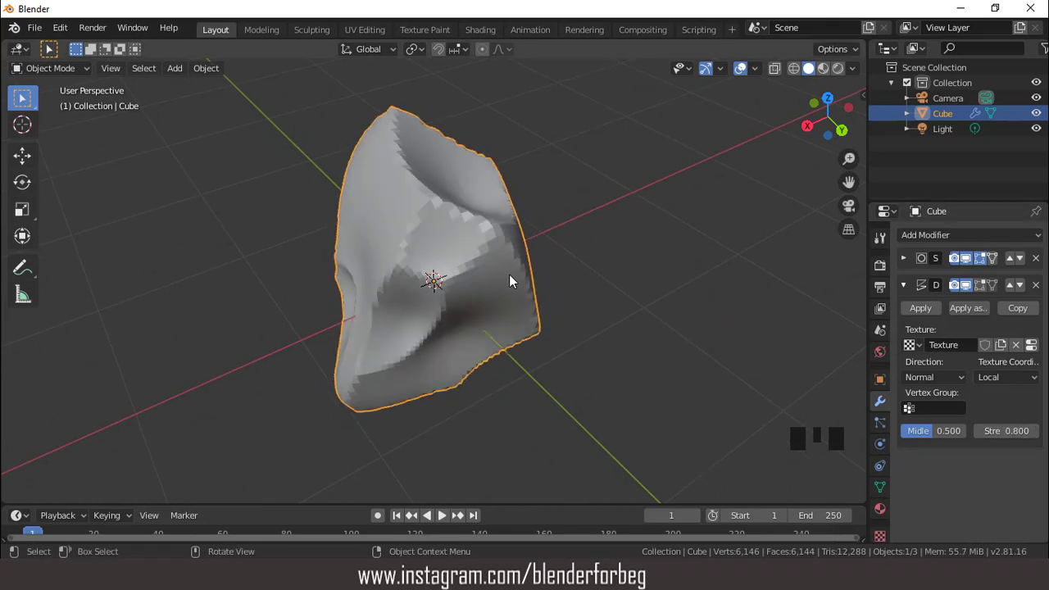
pyautogui.click(978, 431)
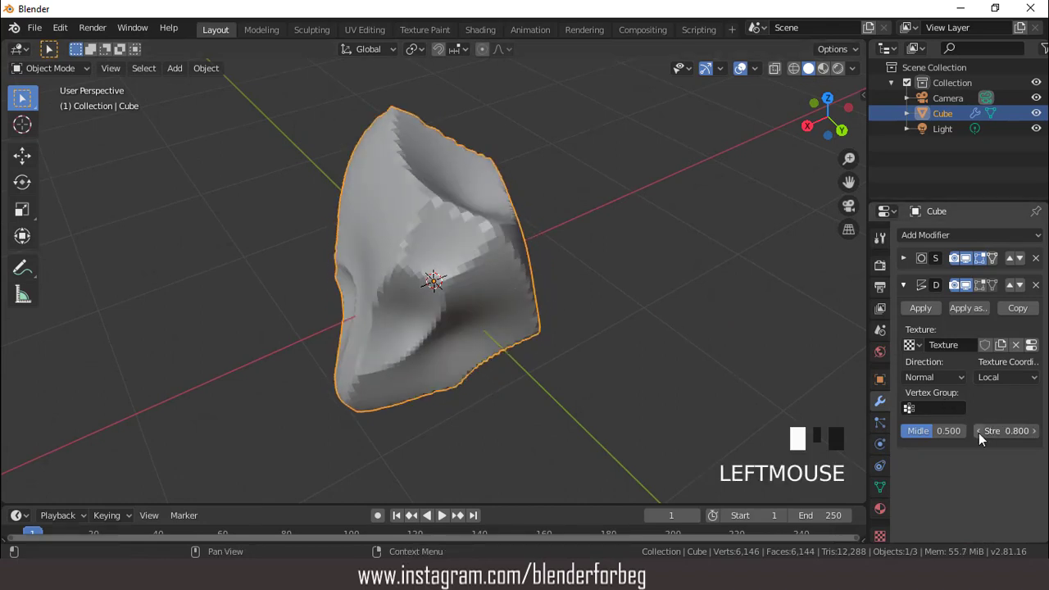
pyautogui.click(978, 431)
pyautogui.click(979, 431)
pyautogui.scroll(-3, 472, 258)
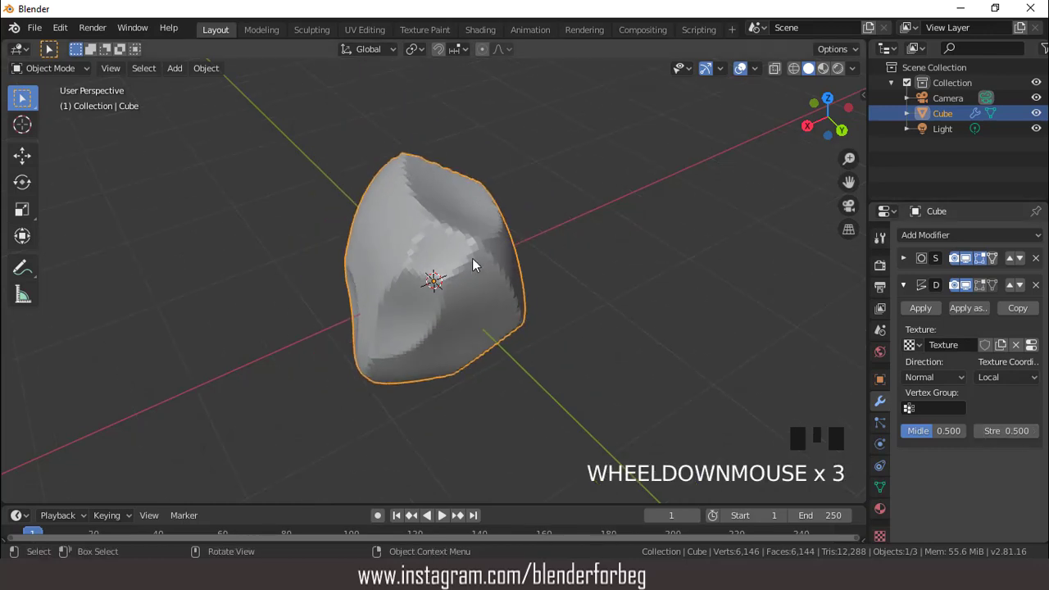
pyautogui.moveTo(472, 258); pyautogui.dragTo(625, 240, button='middle')
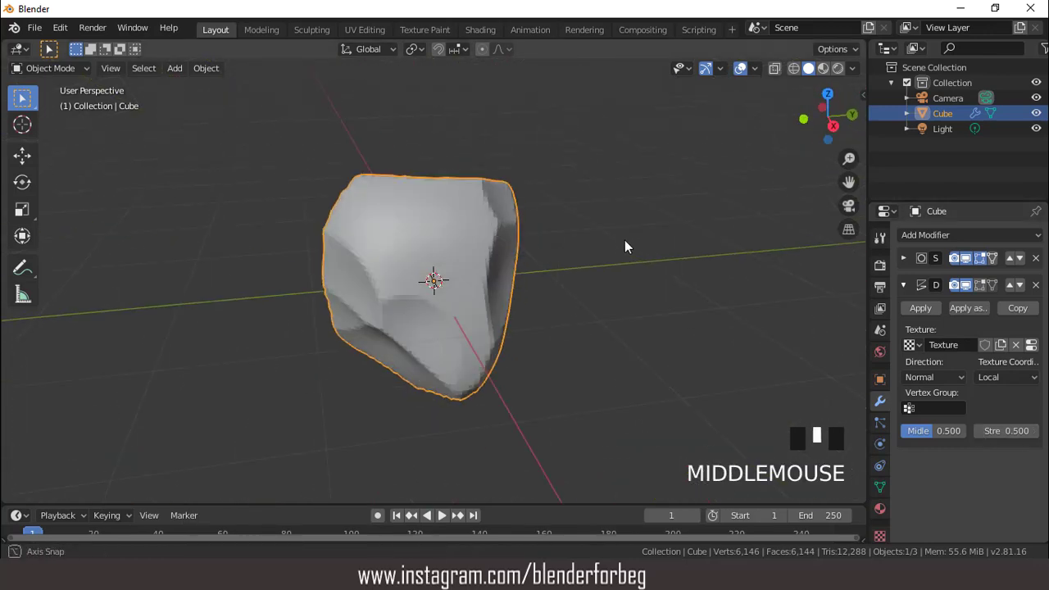
# Step: Set the Voronoi texture's size to 1.00 and lower its intensity to 0.800
pyautogui.click(880, 535)
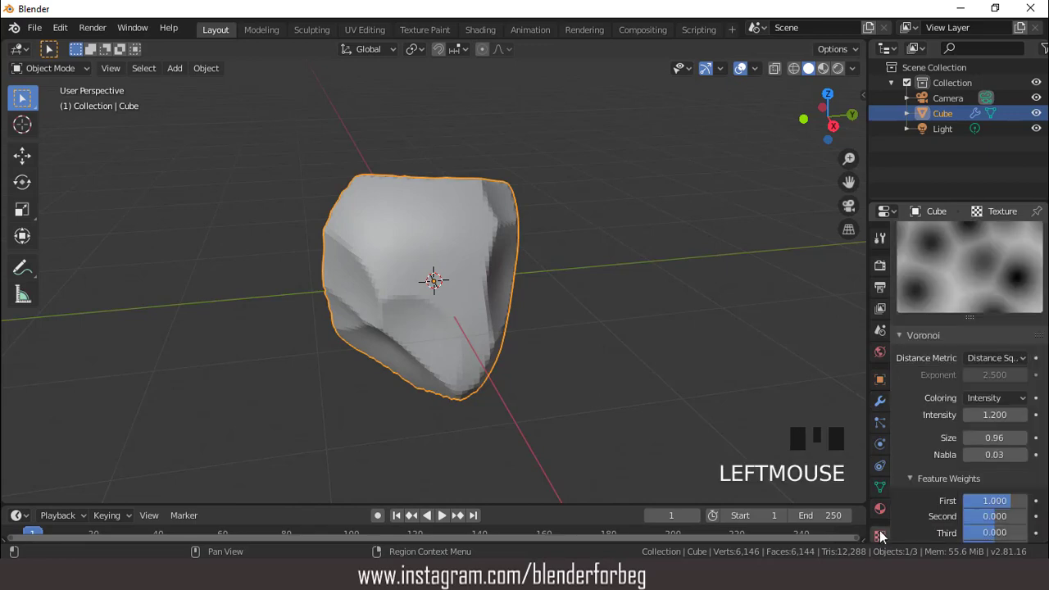
pyautogui.click(1021, 439)
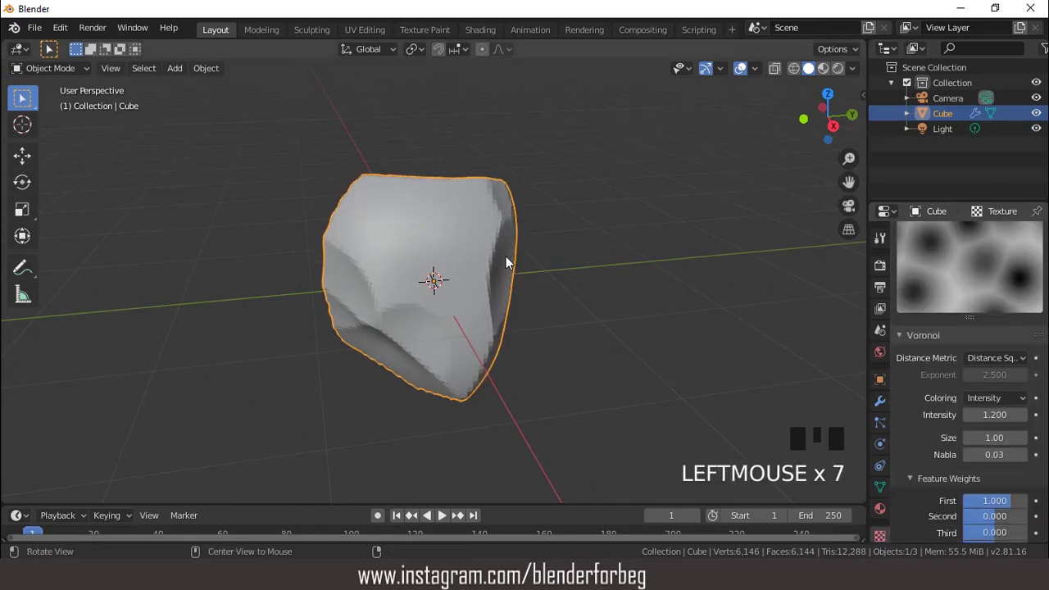
pyautogui.moveTo(505, 256); pyautogui.dragTo(283, 233, button='middle')
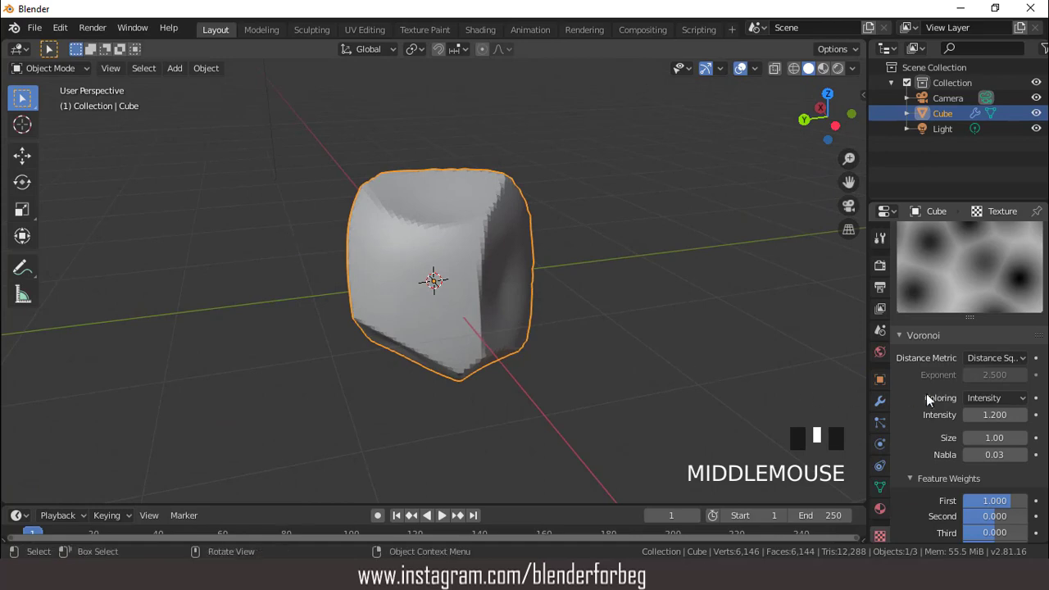
pyautogui.click(968, 415)
pyautogui.click(969, 415)
pyautogui.click(968, 414)
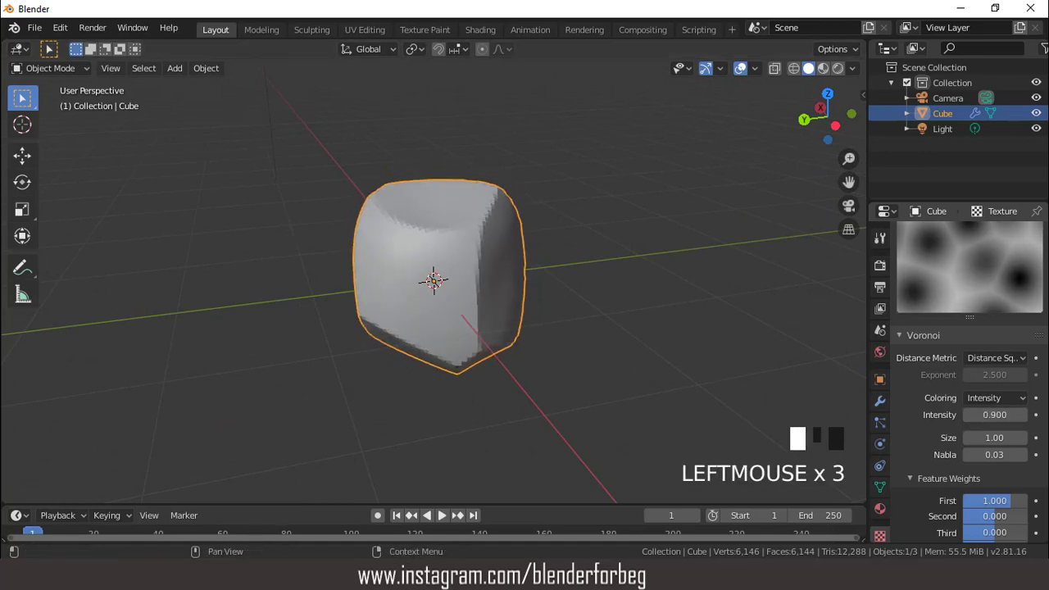
pyautogui.click(968, 415)
pyautogui.scroll(2, 546, 277)
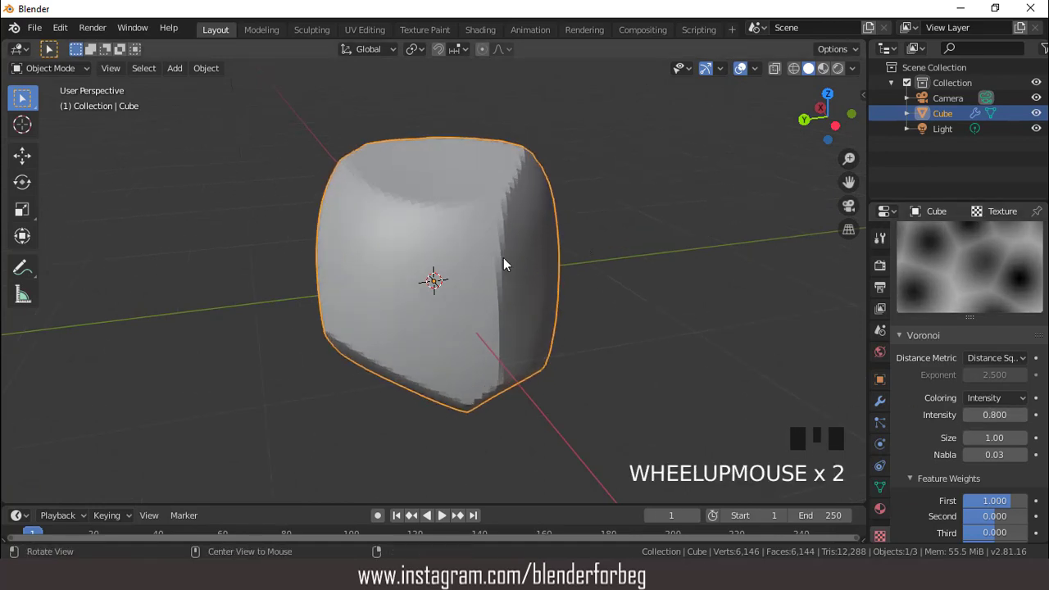
pyautogui.moveTo(503, 257)
pyautogui.mouseDown(button='middle')
pyautogui.moveTo(239, 245)
pyautogui.moveTo(274, 215)
pyautogui.moveTo(674, 197)
pyautogui.moveTo(499, 237)
pyautogui.mouseUp(button='middle')
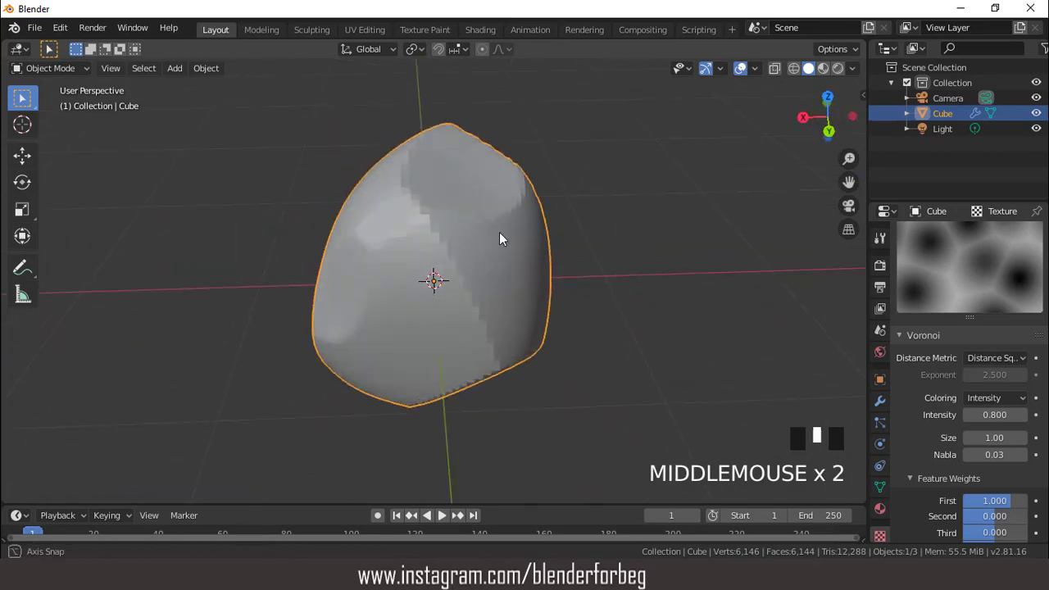
# Step: Apply smooth shading to the displaced rock object
pyautogui.scroll(-3, 572, 284)
pyautogui.moveTo(572, 280); pyautogui.dragTo(555, 211, button='middle')
pyautogui.rightClick(555, 212)
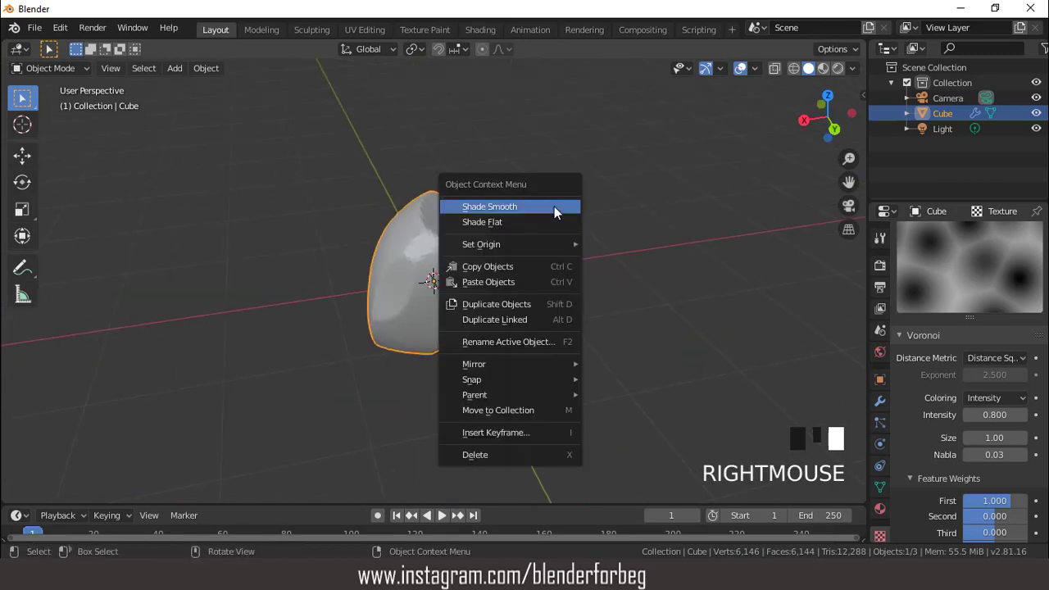
pyautogui.scroll(-2, 554, 258)
pyautogui.moveTo(552, 265); pyautogui.dragTo(642, 304, button='middle')
# Step: Enable the Displace modifier's display in Edit Mode
pyautogui.click(879, 401)
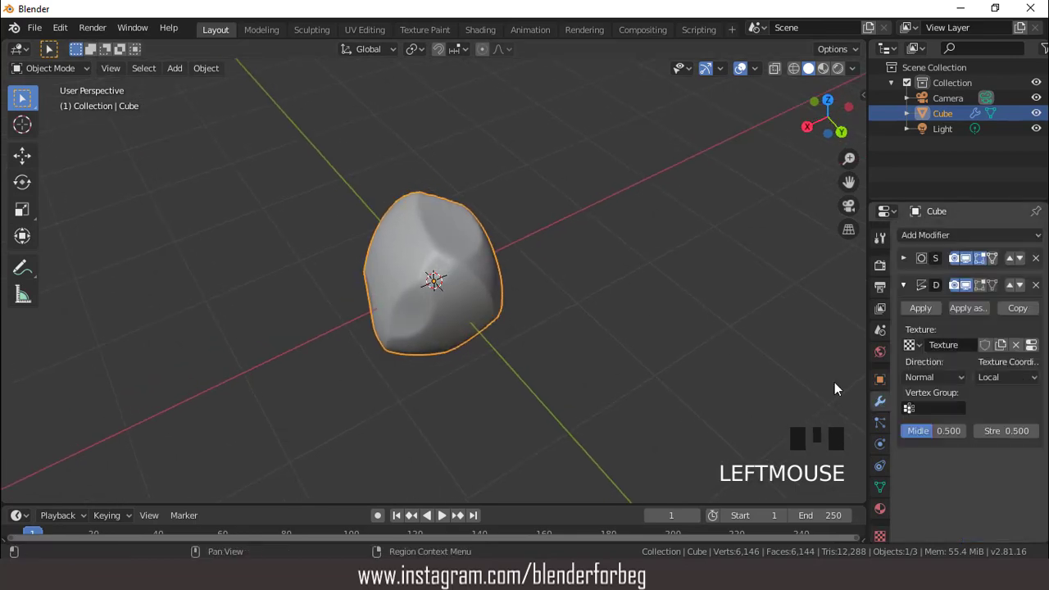
pyautogui.scroll(2, 475, 226)
pyautogui.moveTo(503, 218); pyautogui.dragTo(574, 229, button='middle')
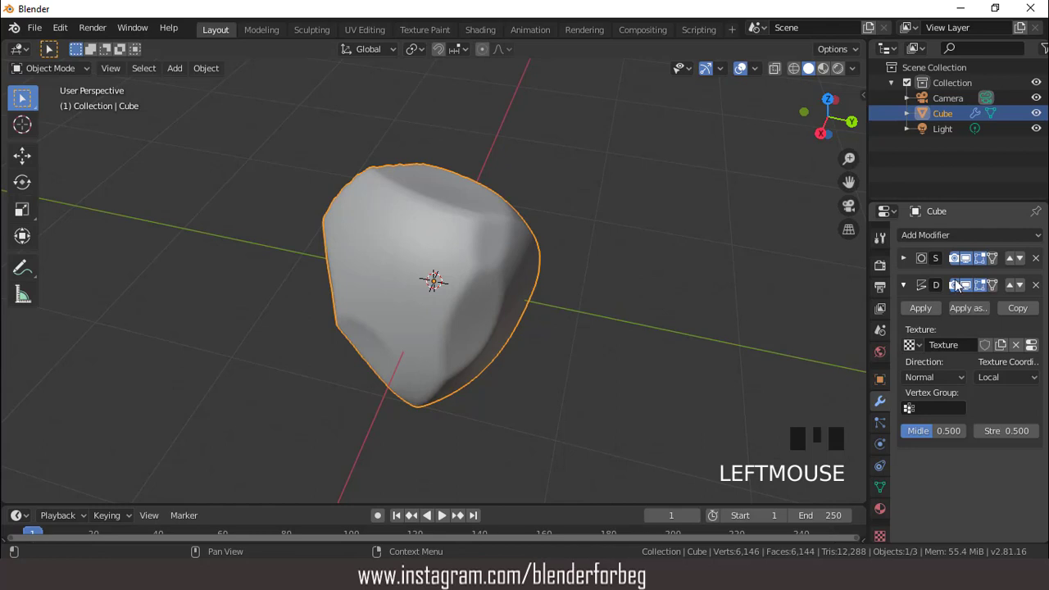
pyautogui.scroll(-2, 551, 237)
pyautogui.scroll(1, 529, 239)
pyautogui.scroll(1, 529, 239)
# Step: Move one upper corner vertex of the rock's base cube slightly outward in Edit Mode
pyautogui.press('Tab')
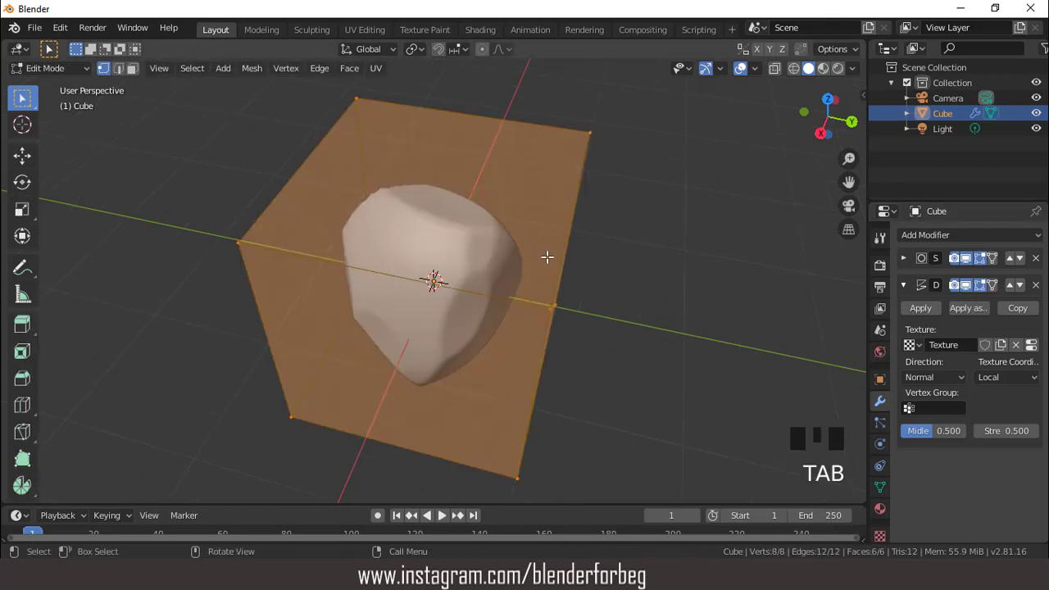
pyautogui.scroll(-4, 547, 258)
pyautogui.moveTo(571, 265); pyautogui.dragTo(618, 240, button='middle')
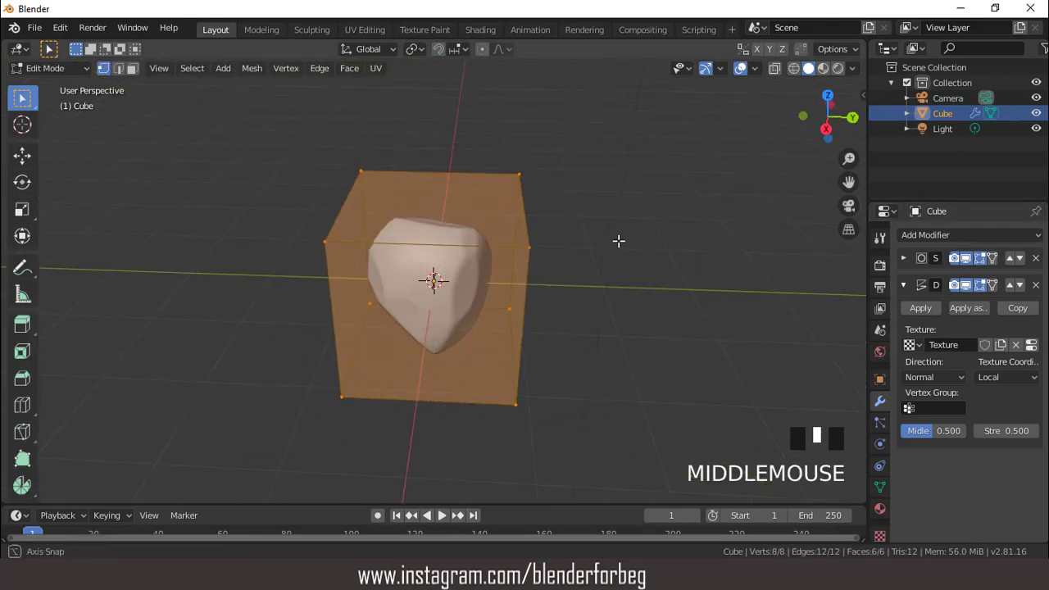
pyautogui.click(538, 257)
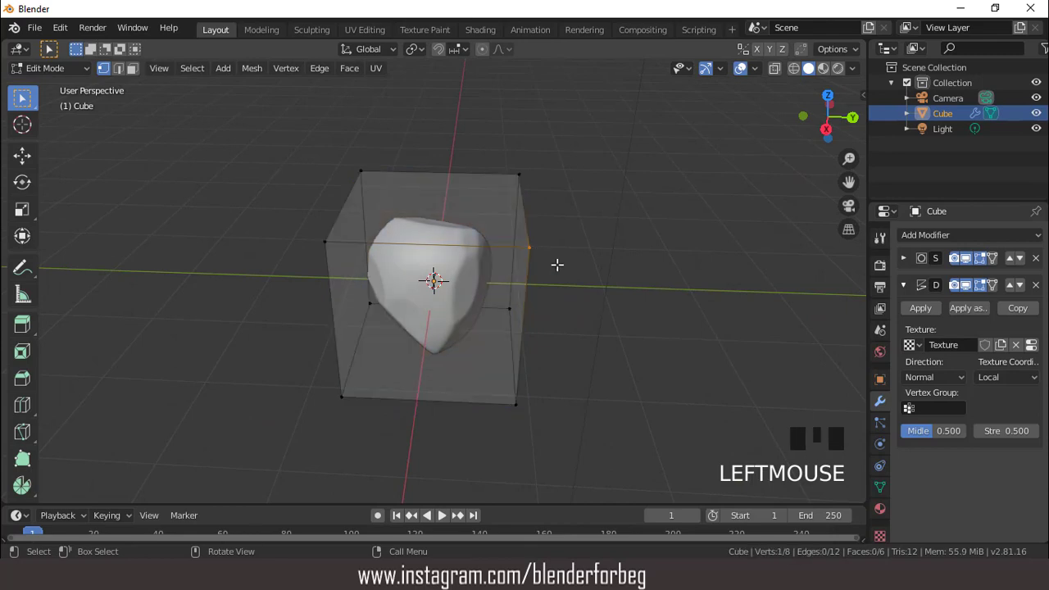
pyautogui.press('g')
pyautogui.click(584, 280)
# Step: Pull one side face of the rock's base cube outward in face select mode, and return to Object Mode
pyautogui.moveTo(557, 297); pyautogui.dragTo(609, 222, button='middle')
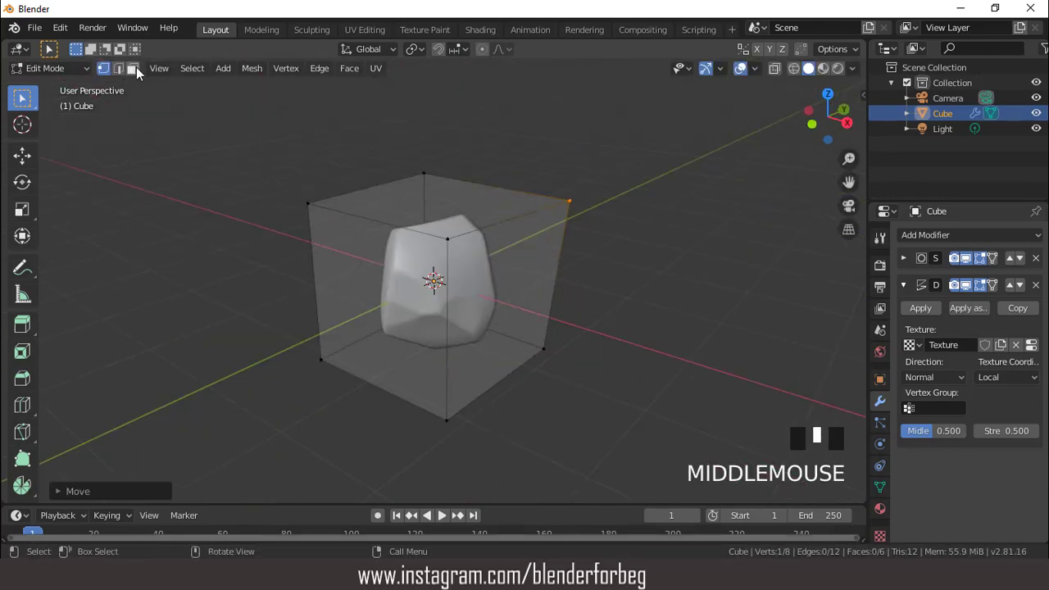
pyautogui.click(419, 287)
pyautogui.press('g')
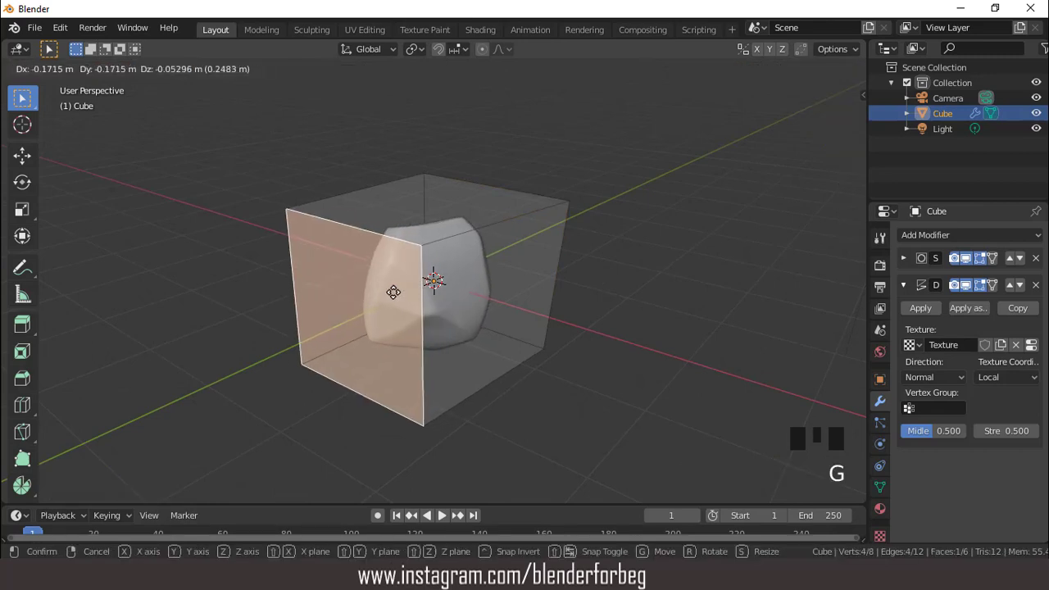
pyautogui.click(386, 292)
pyautogui.scroll(1, 458, 303)
pyautogui.scroll(-2, 456, 300)
pyautogui.moveTo(456, 299); pyautogui.dragTo(617, 316, button='middle')
pyautogui.press('Tab')
pyautogui.scroll(1, 481, 297)
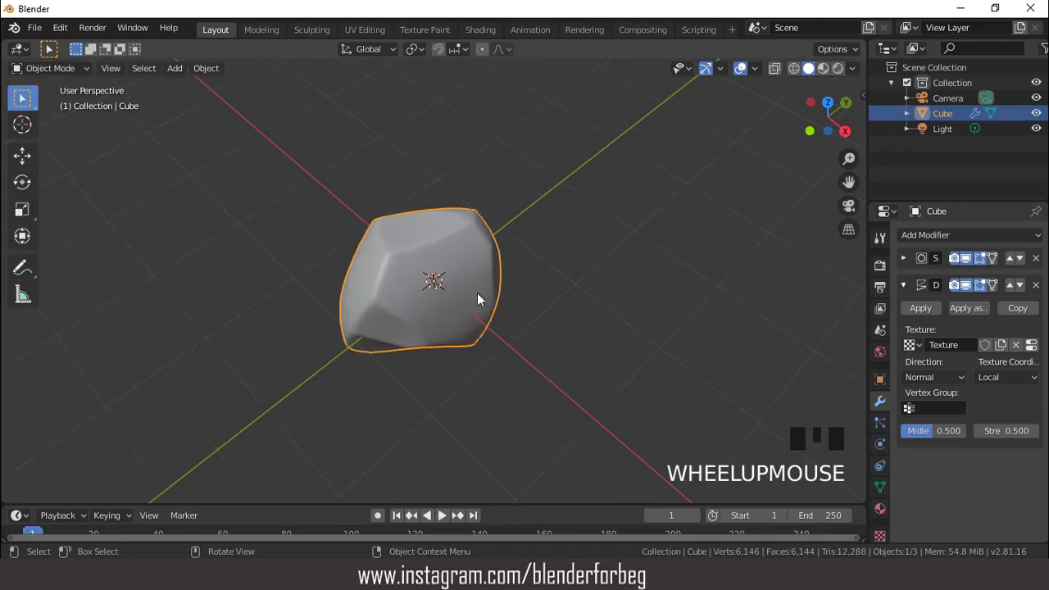
# Step: Duplicate the rock and move the copy along the X axis so it sits beside the original
pyautogui.scroll(-2, 484, 277)
pyautogui.moveTo(485, 276); pyautogui.dragTo(527, 277, button='middle')
pyautogui.scroll(1, 532, 276)
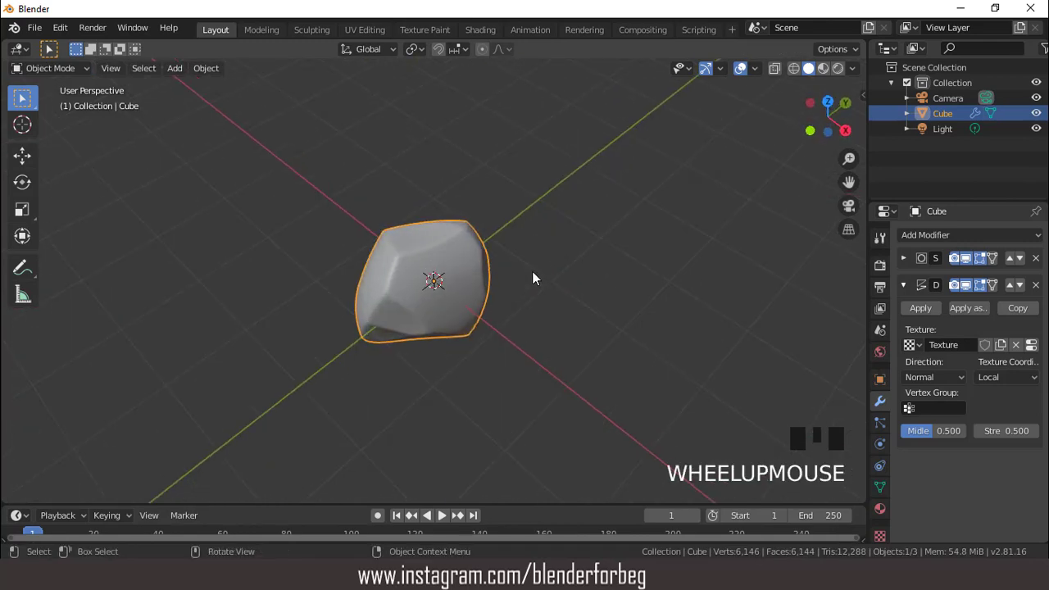
pyautogui.hotkey('shift', 'd')
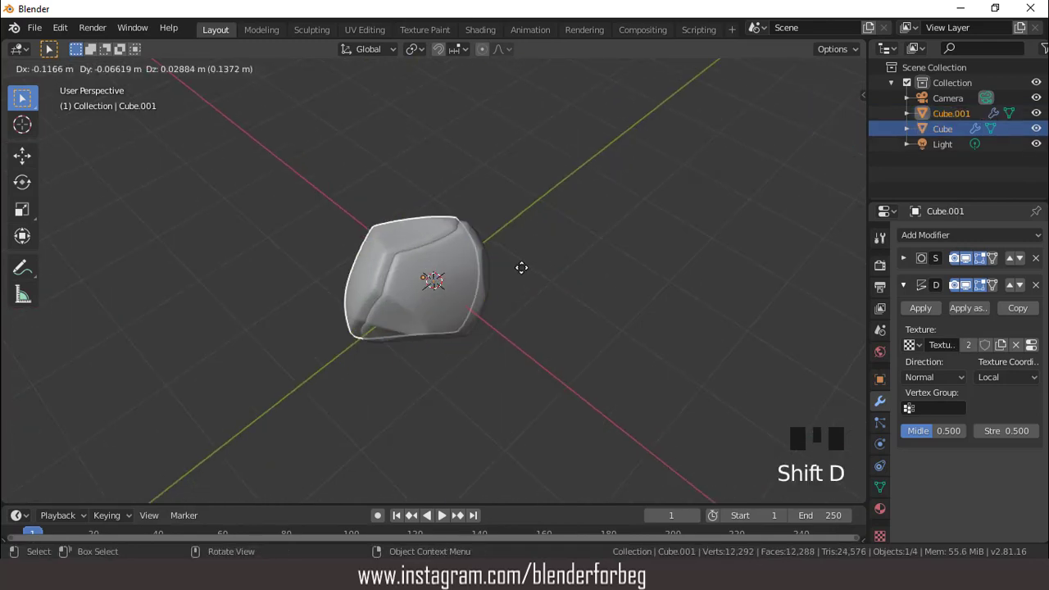
pyautogui.click(522, 267)
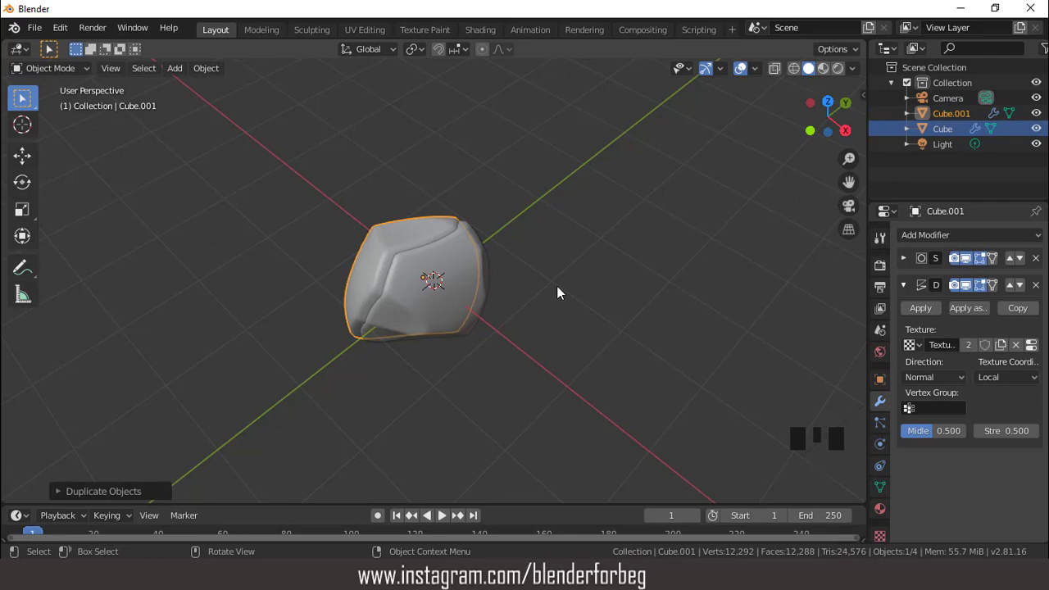
pyautogui.press('g')
pyautogui.press('x')
pyautogui.click(673, 369)
pyautogui.scroll(-2, 638, 282)
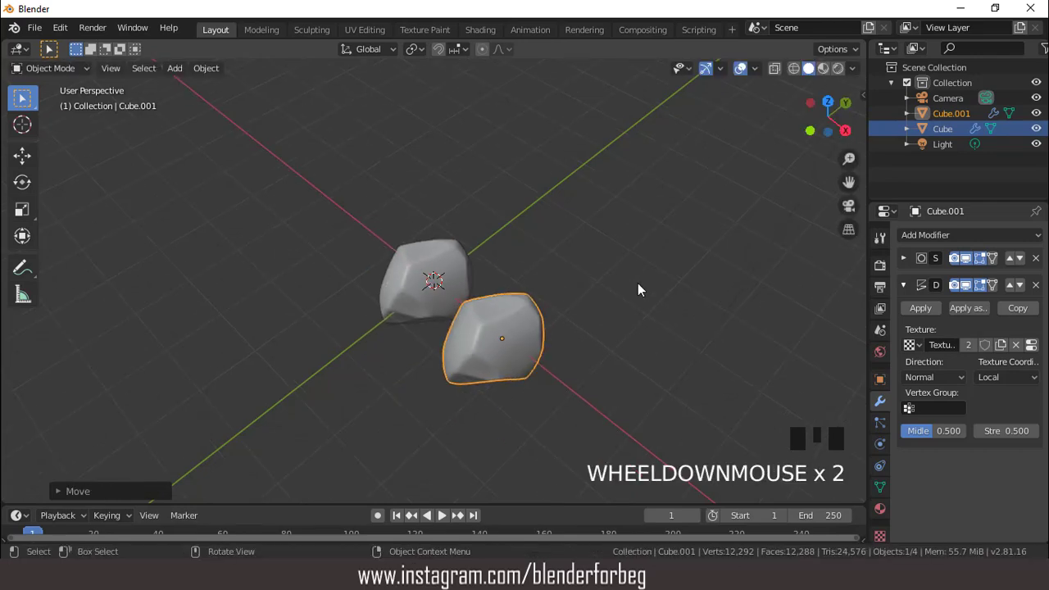
# Step: In Edit Mode, extend the duplicate rock by moving its selected side face outward along the Y axis
pyautogui.press('Tab')
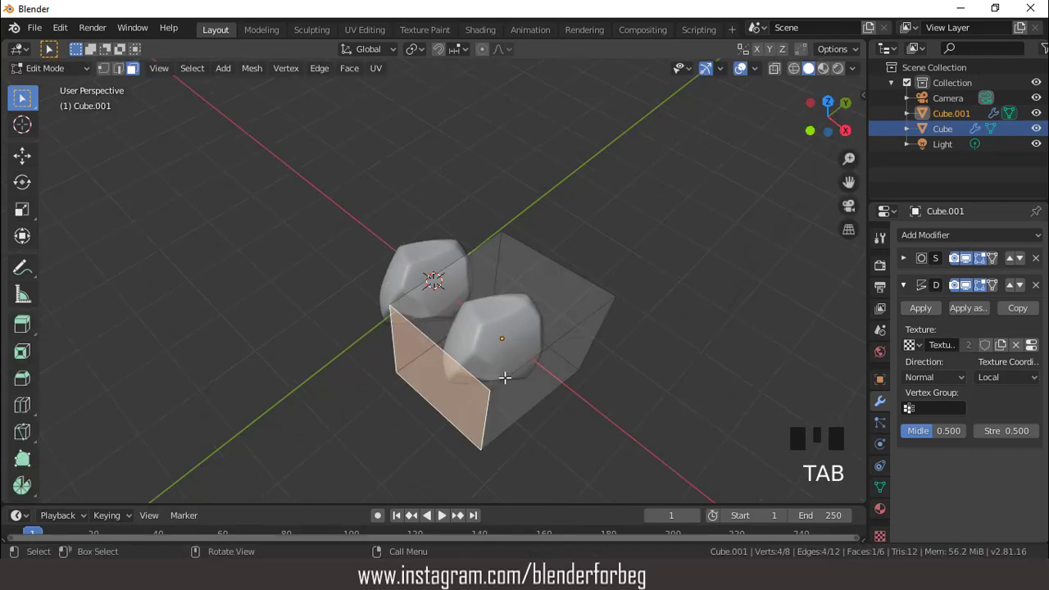
pyautogui.press('g')
pyautogui.press('y')
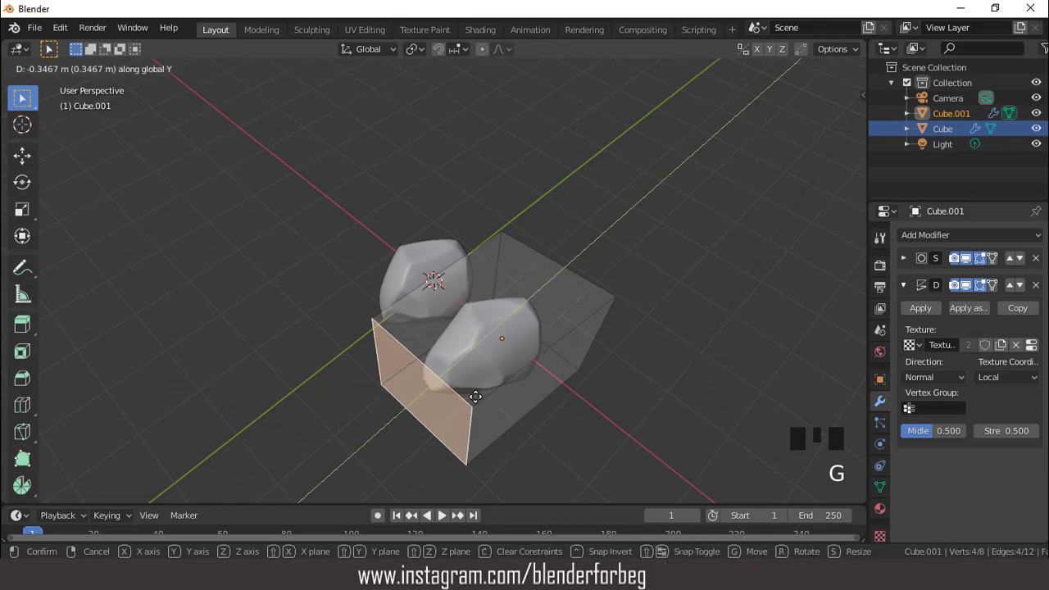
pyautogui.click(467, 402)
pyautogui.scroll(-3, 573, 332)
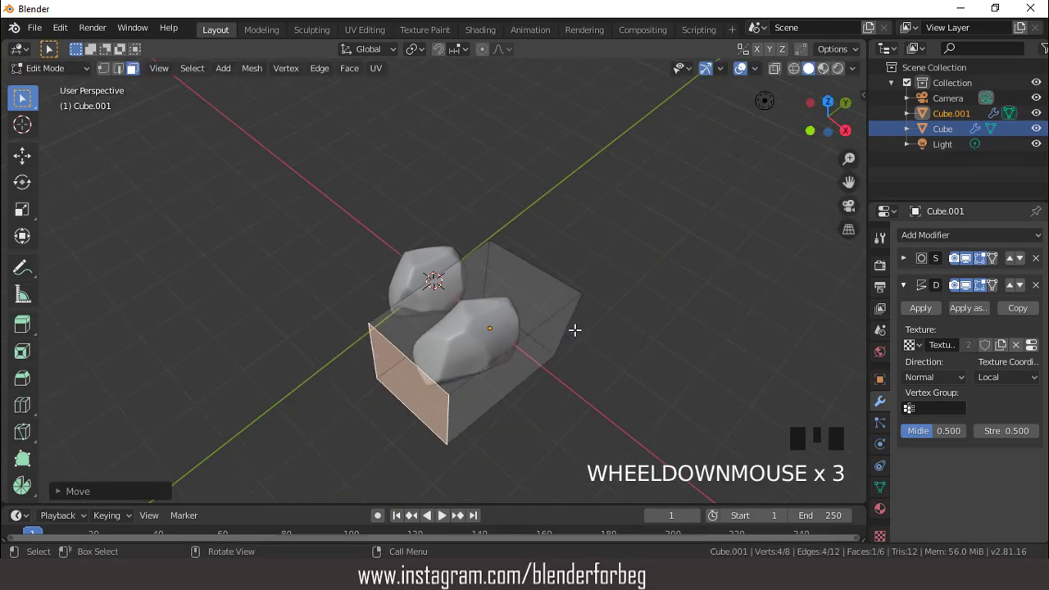
# Step: Raise the top face of the duplicate rock's base cube slightly, and return to Object Mode
pyautogui.moveTo(574, 330); pyautogui.dragTo(409, 269, button='middle')
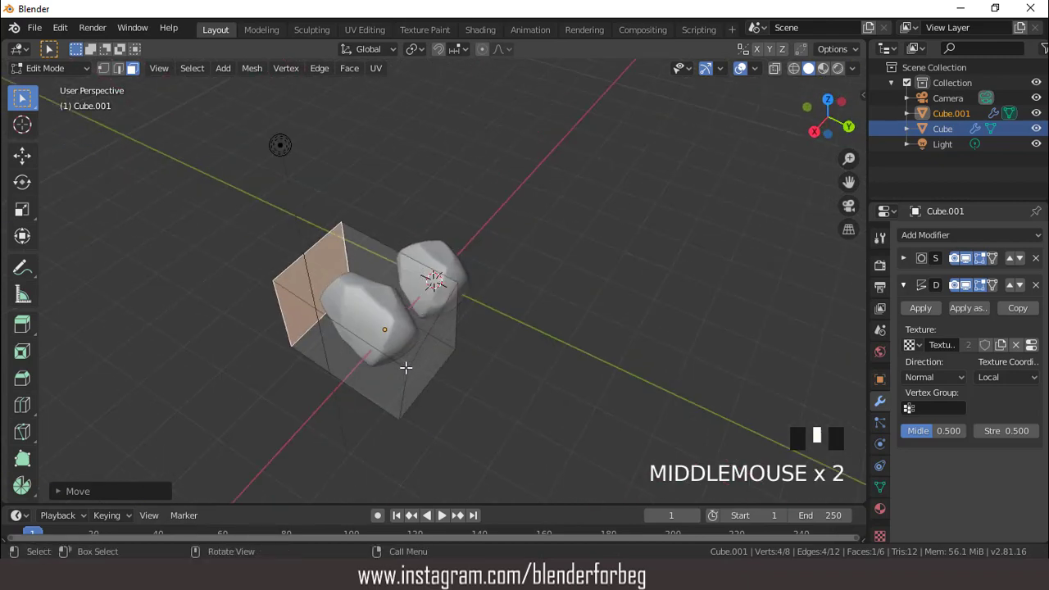
pyautogui.click(438, 371)
pyautogui.press('g')
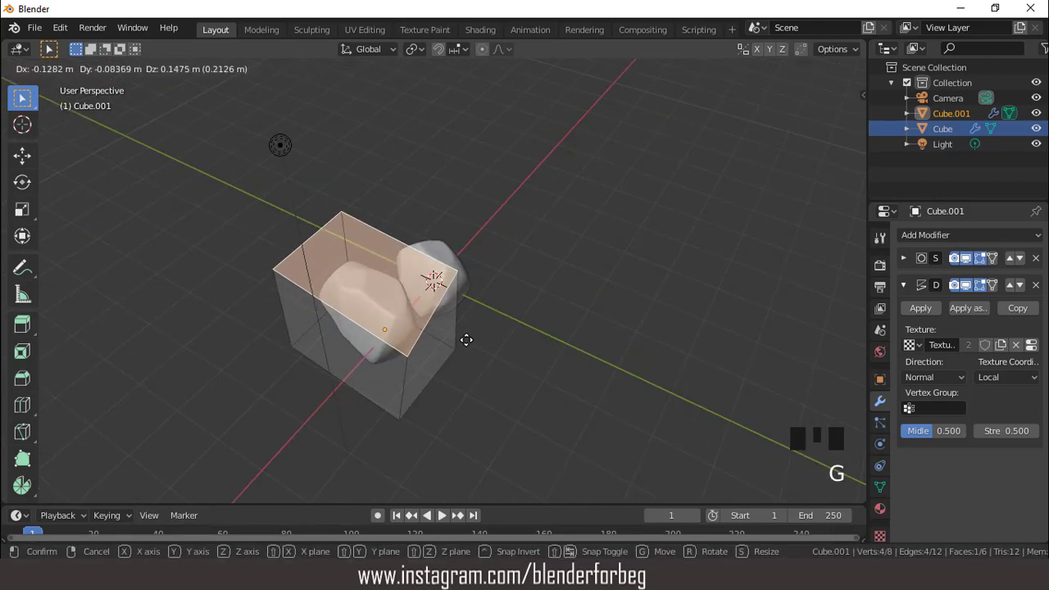
pyautogui.click(472, 341)
pyautogui.scroll(3, 478, 342)
pyautogui.press('Tab')
pyautogui.scroll(-3, 478, 309)
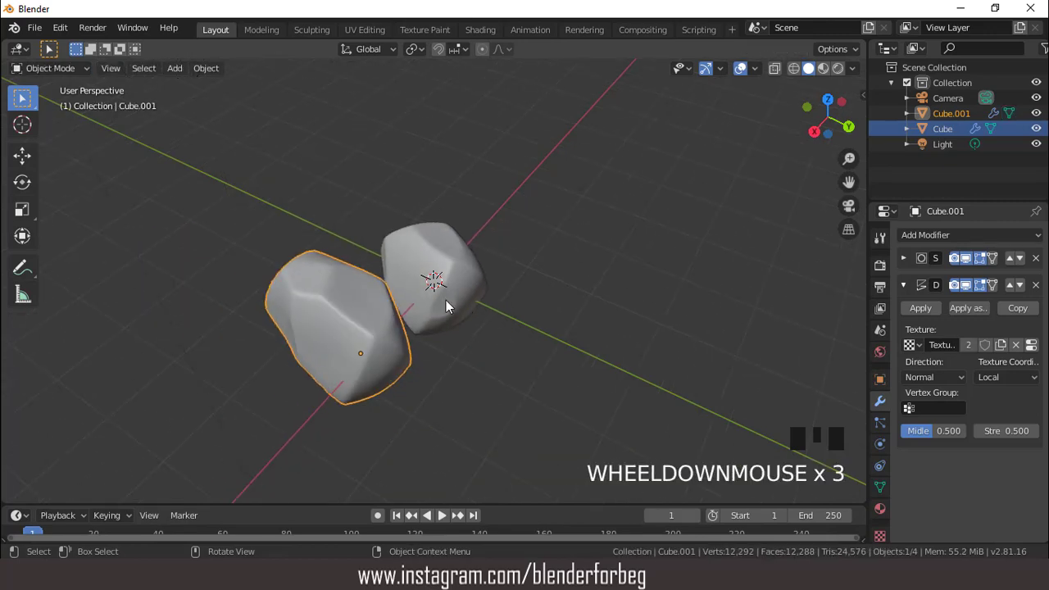
# Step: Duplicate the original rock and place the copy on the side opposite the stretched rock
pyautogui.moveTo(446, 300)
pyautogui.mouseDown(button='middle')
pyautogui.moveTo(691, 246)
pyautogui.moveTo(742, 331)
pyautogui.moveTo(465, 300)
pyautogui.mouseUp(button='middle')
pyautogui.click(471, 312)
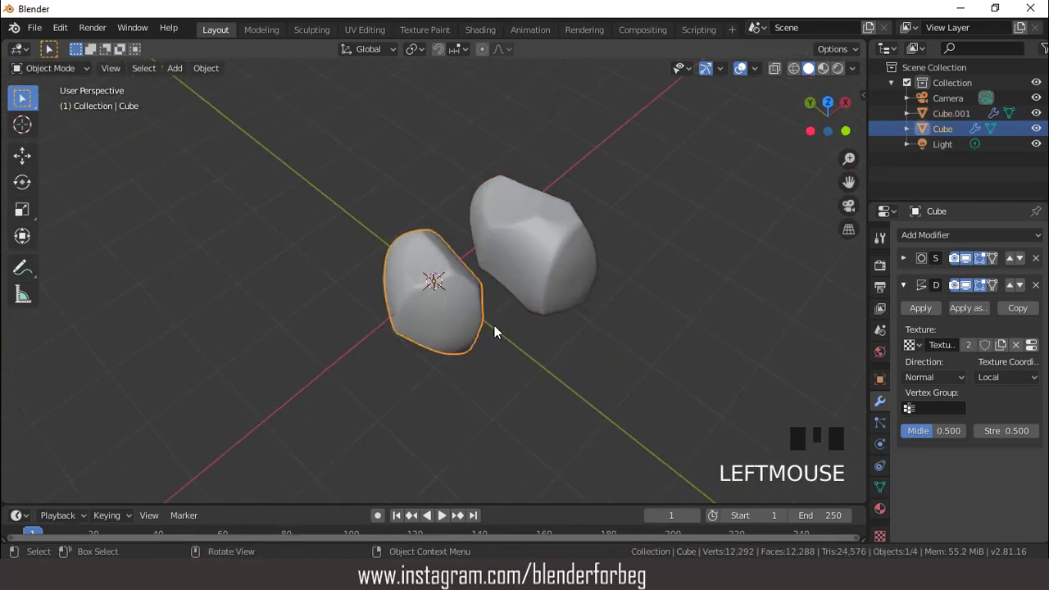
pyautogui.hotkey('shift', 'd')
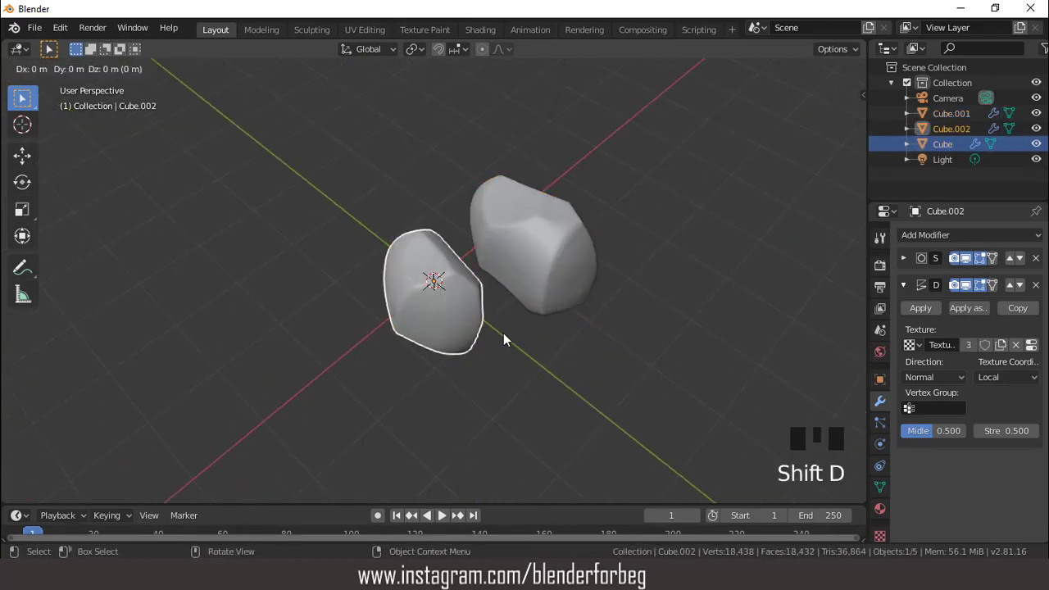
pyautogui.click(412, 360)
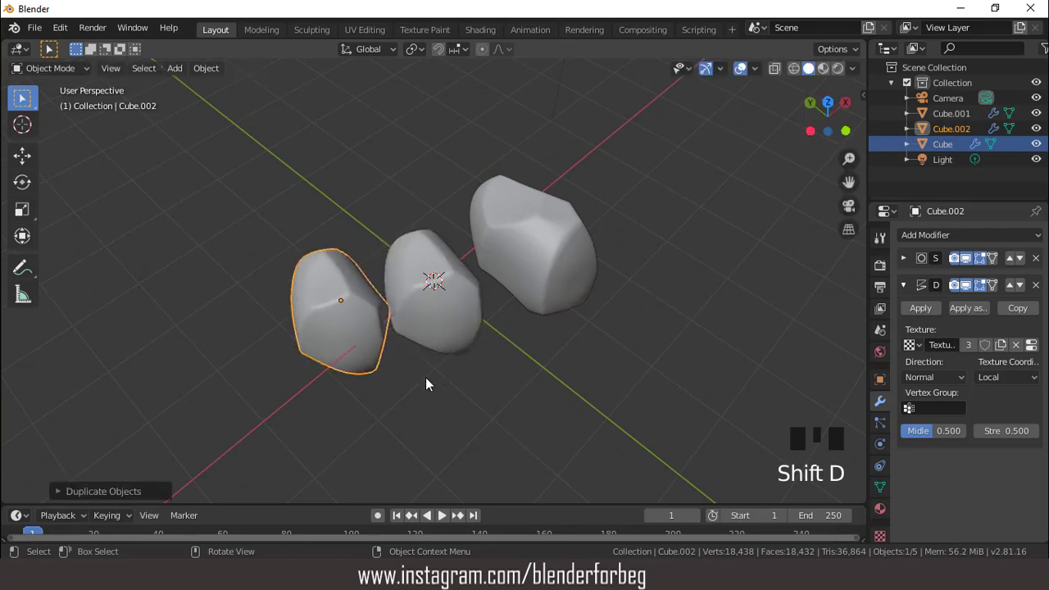
# Step: Elongate the newest rock by moving its side face outward along the Y axis in Edit Mode, and return to Object Mode
pyautogui.press('Tab')
pyautogui.moveTo(456, 363); pyautogui.dragTo(572, 308, button='middle')
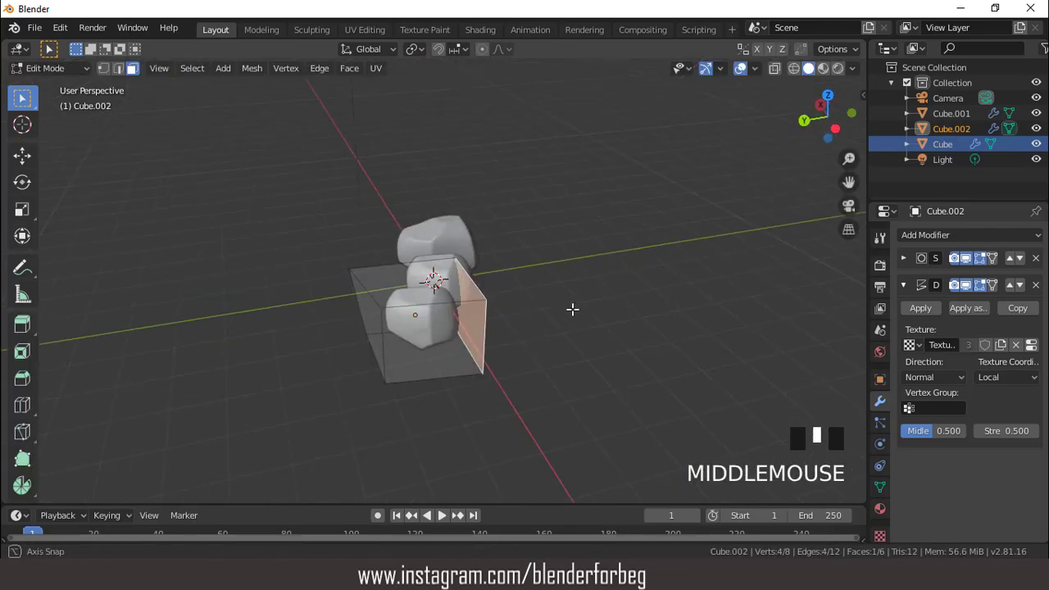
pyautogui.click(367, 311)
pyautogui.press('g')
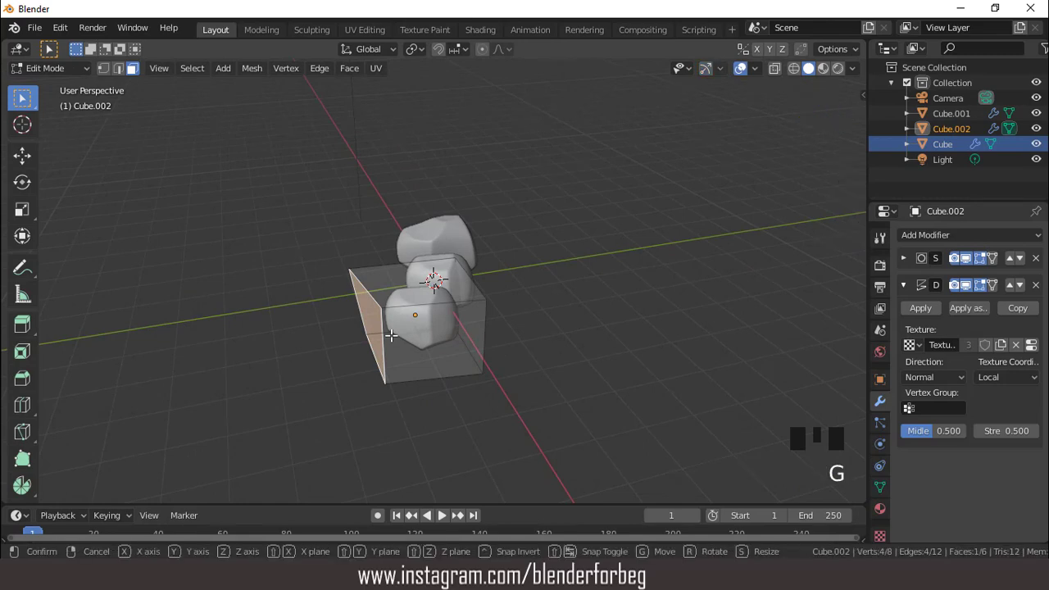
pyautogui.press('y')
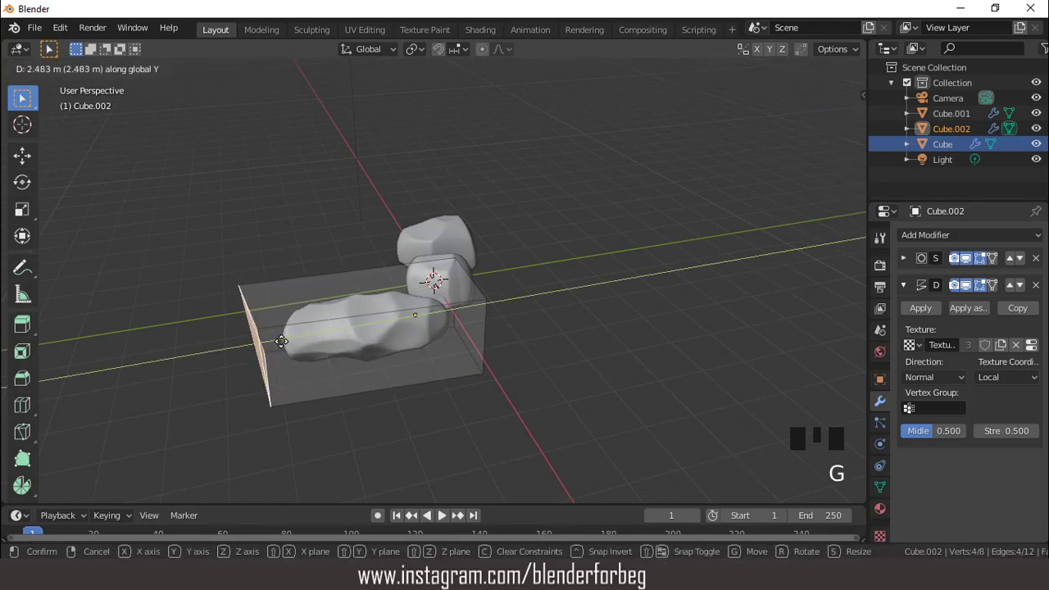
pyautogui.click(351, 342)
pyautogui.scroll(1, 435, 344)
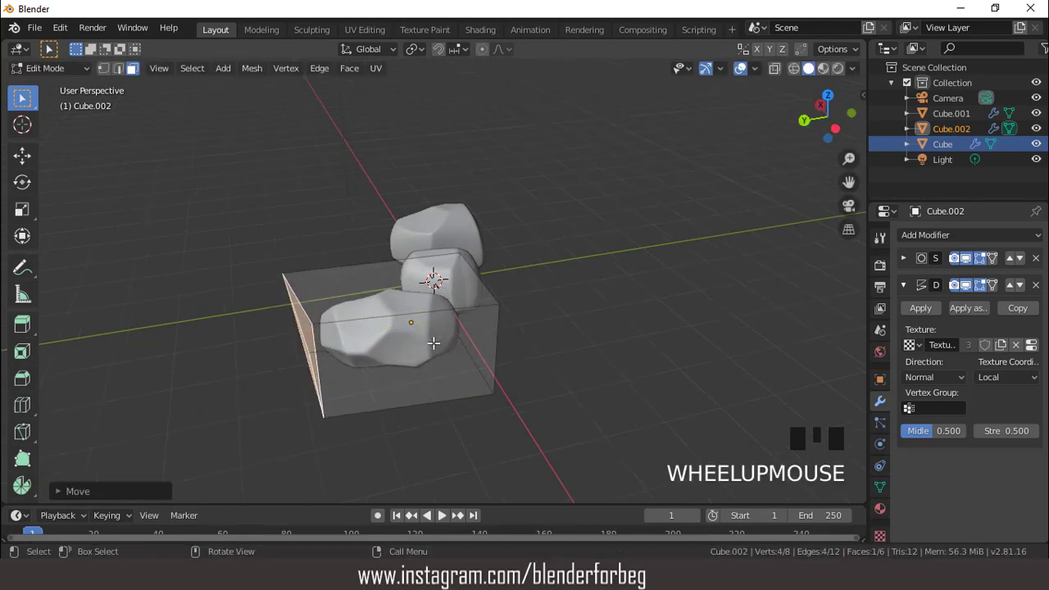
pyautogui.scroll(-3, 505, 330)
pyautogui.moveTo(506, 330); pyautogui.dragTo(346, 295, button='middle')
pyautogui.scroll(2, 531, 294)
pyautogui.moveTo(531, 293); pyautogui.dragTo(569, 304, button='middle')
pyautogui.press('Tab')
# Step: Duplicate the original rock, place the copy beside it in the positive Y direction, and scale the copy up
pyautogui.scroll(2, 519, 306)
pyautogui.scroll(1, 519, 306)
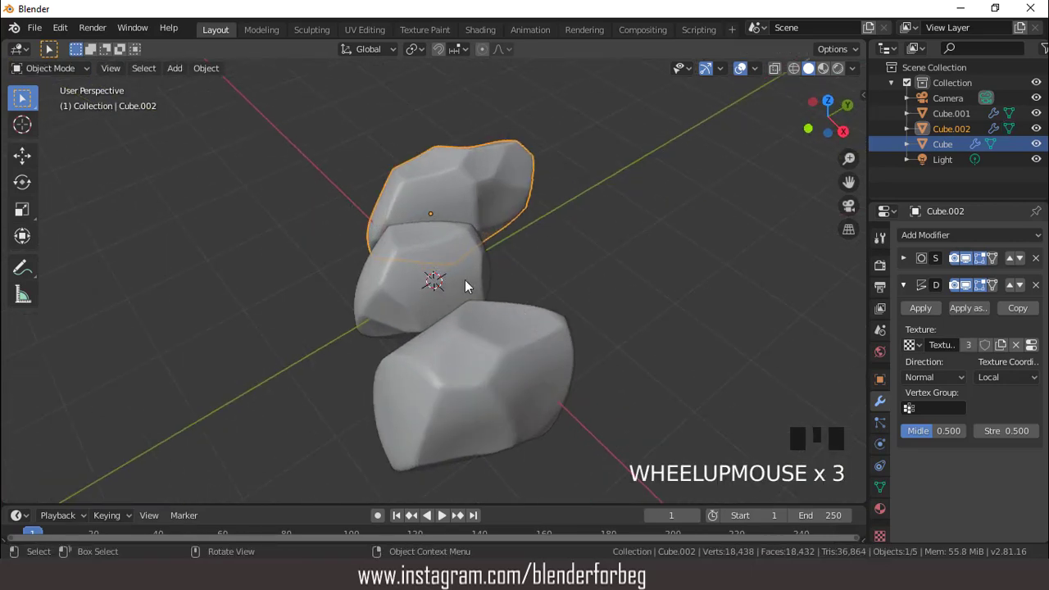
pyautogui.click(464, 279)
pyautogui.hotkey('shift', 'd')
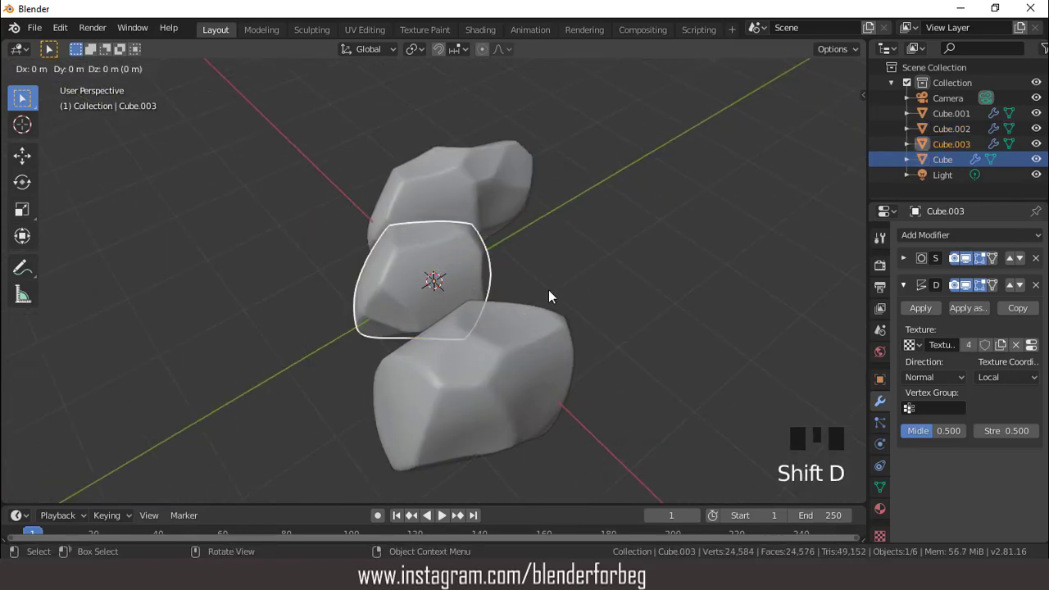
pyautogui.click(670, 288)
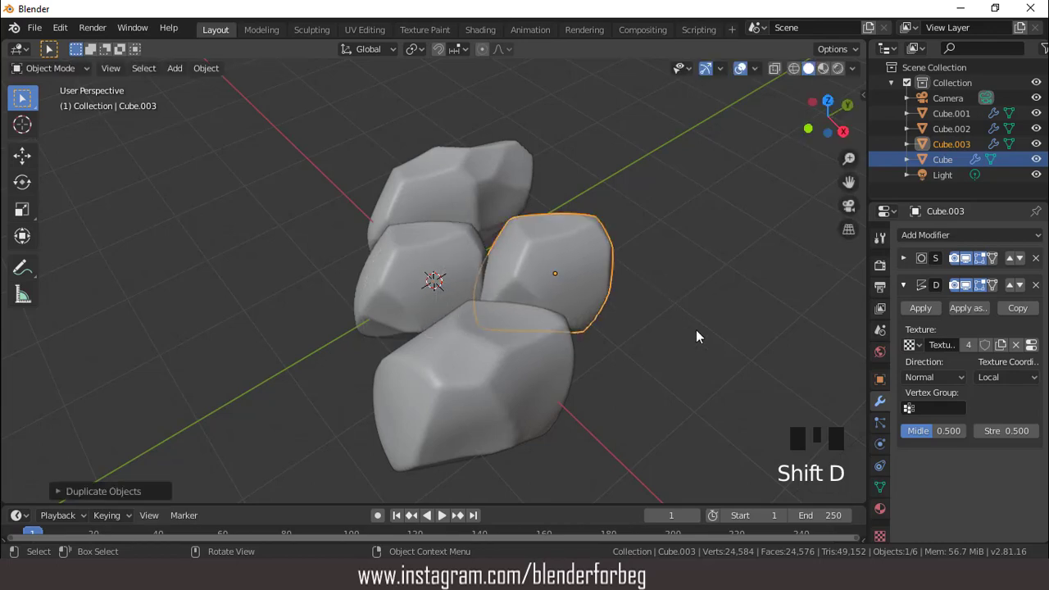
pyautogui.press('s')
pyautogui.click(749, 306)
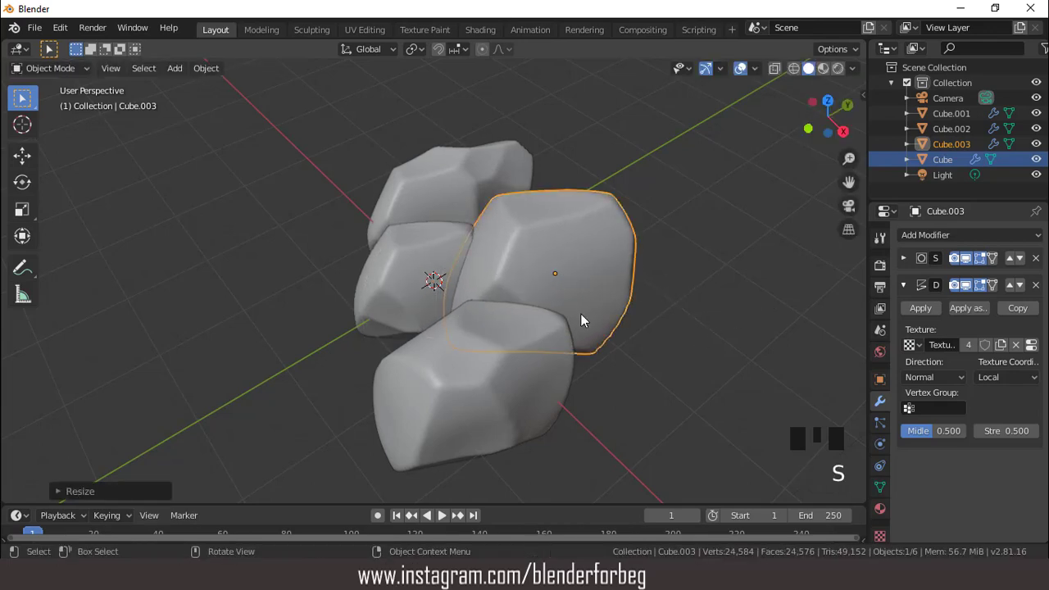
# Step: Duplicate the enlarged rock to the negative Y side of the original rock and rotate the copy
pyautogui.moveTo(581, 314); pyautogui.dragTo(745, 271, button='middle')
pyautogui.scroll(2, 460, 295)
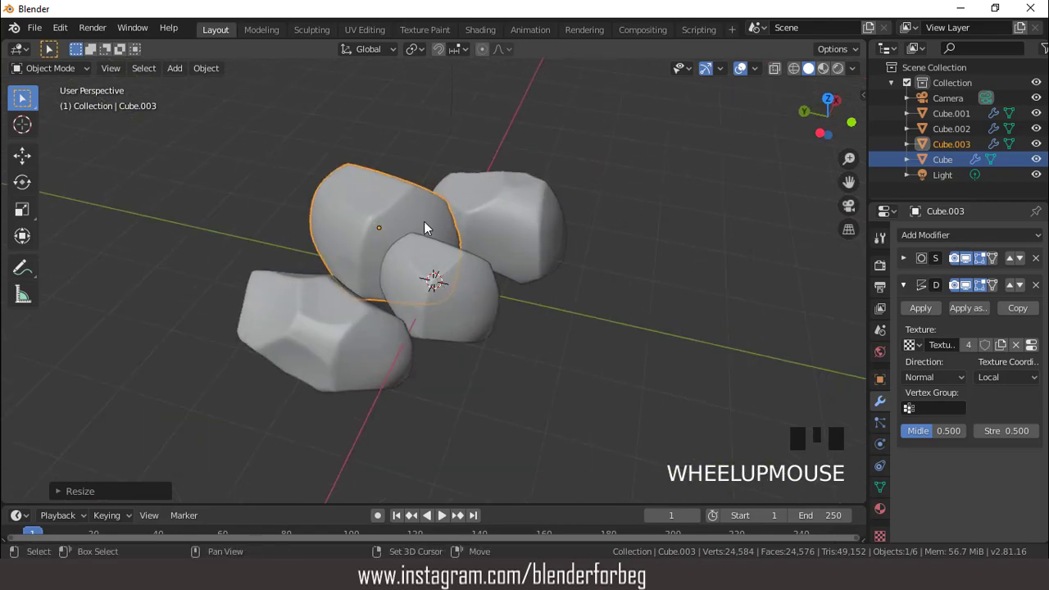
pyautogui.hotkey('shift', 'd')
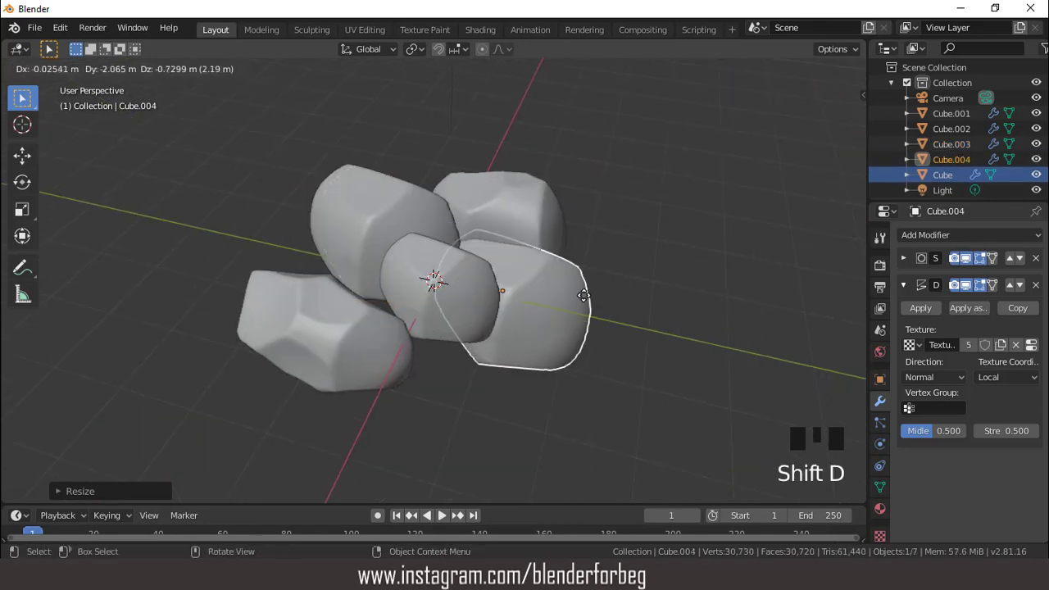
pyautogui.click(602, 313)
pyautogui.scroll(-2, 648, 309)
pyautogui.moveTo(649, 311); pyautogui.dragTo(708, 301, button='middle')
pyautogui.press('r')
pyautogui.click(492, 312)
# Step: Rotate the original small rock at the centre of the group
pyautogui.click(457, 276)
pyautogui.moveTo(457, 277); pyautogui.dragTo(494, 352, button='middle')
pyautogui.press('r')
pyautogui.click(534, 300)
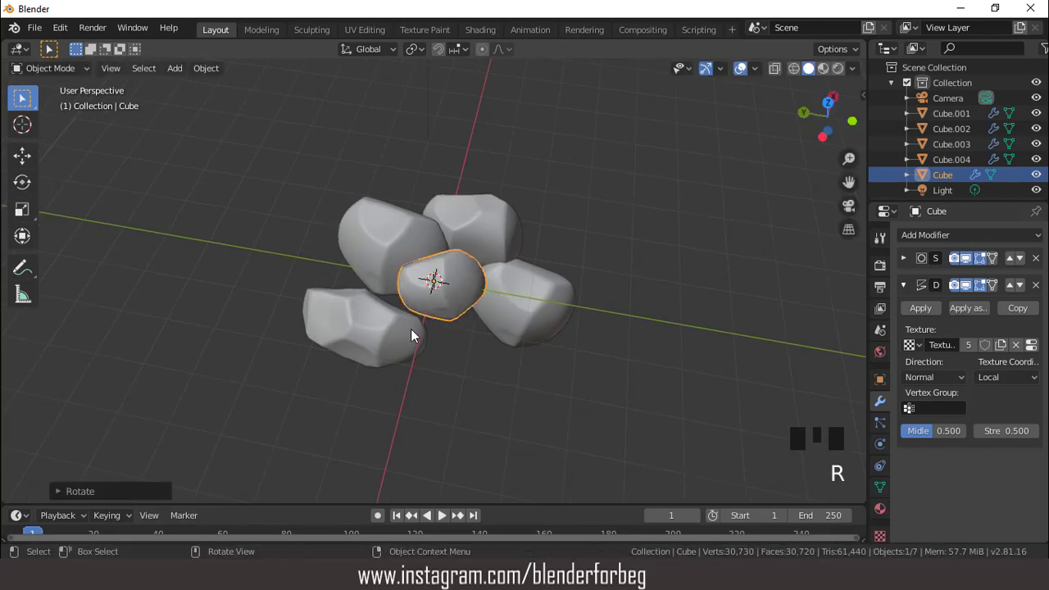
# Step: Rotate the elongated rock about the Z axis to angle it differently from the other rocks
pyautogui.moveTo(412, 333); pyautogui.dragTo(520, 348, button='middle')
pyautogui.click(516, 347)
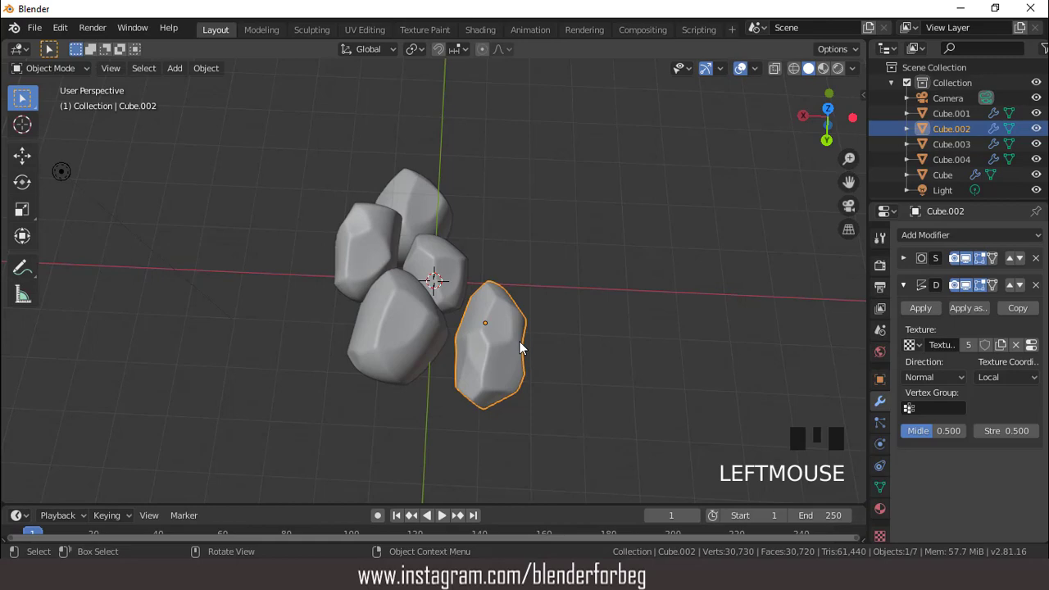
pyautogui.press('r')
pyautogui.press('z')
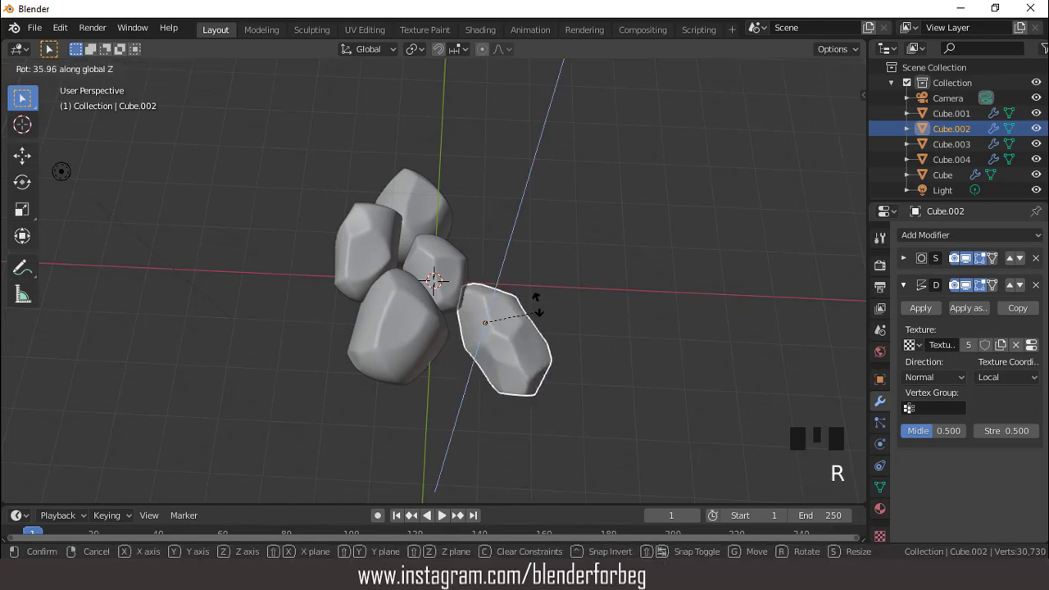
pyautogui.click(516, 244)
pyautogui.scroll(2, 578, 307)
# Step: Lower the elongated rock on the negative X side, working in the front view, to the base level of the front rock
pyautogui.moveTo(578, 308); pyautogui.dragTo(403, 182, button='middle')
pyautogui.press('KP_1')
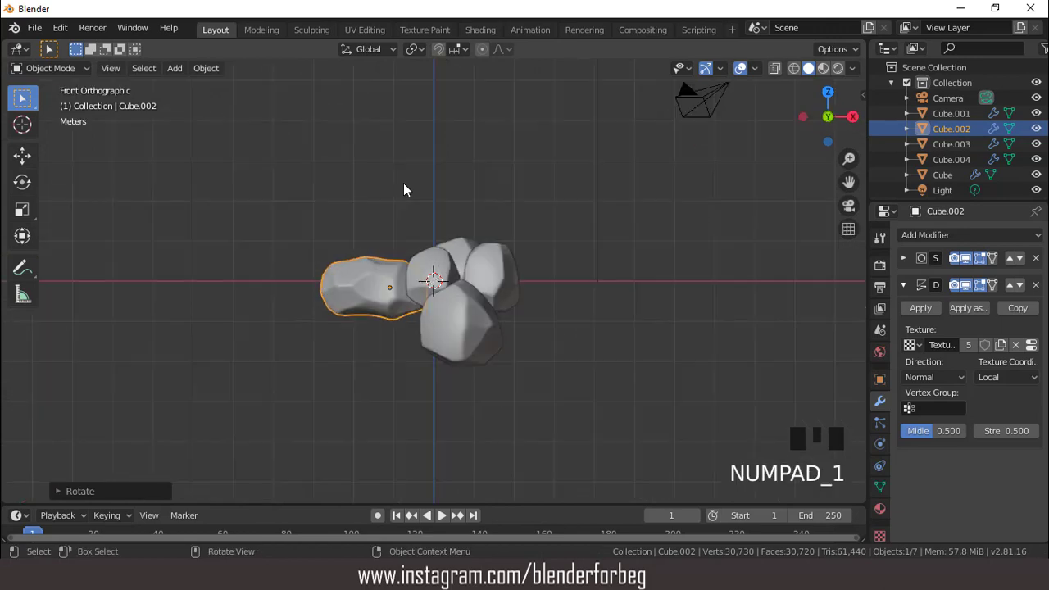
pyautogui.scroll(3, 465, 269)
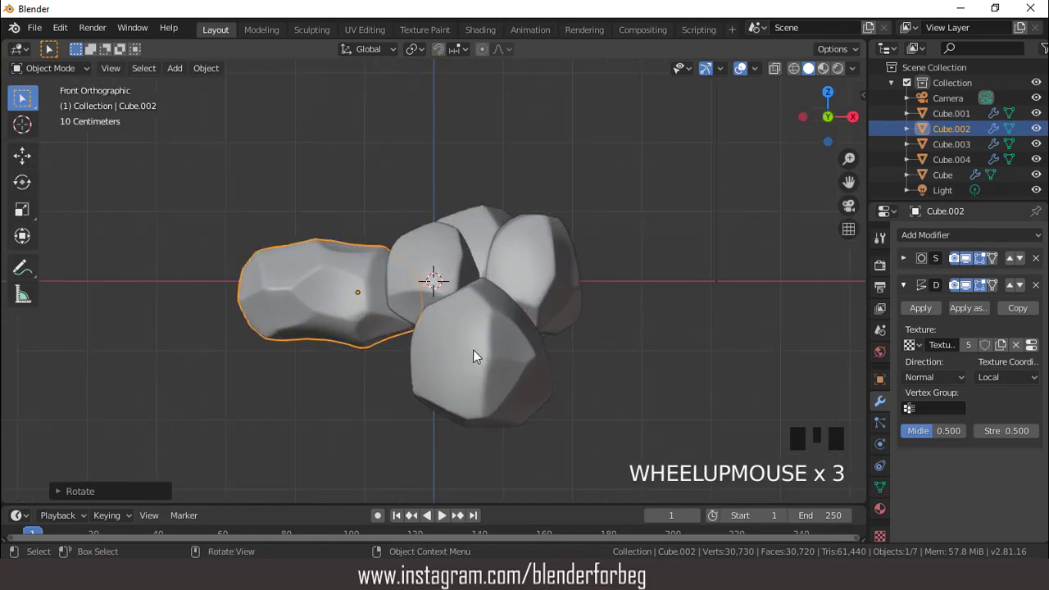
pyautogui.click(363, 302)
pyautogui.press('g')
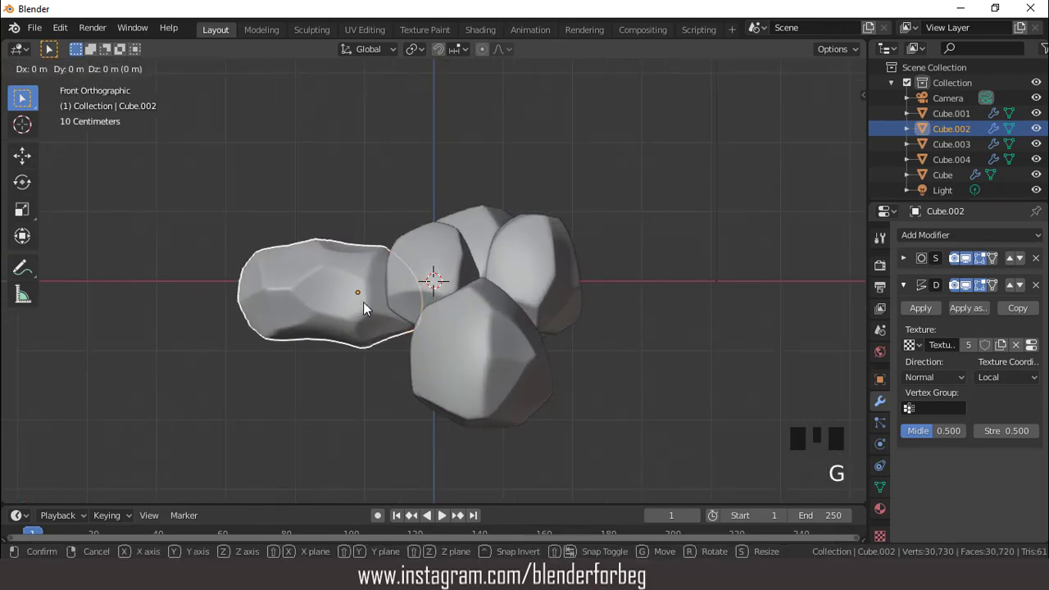
pyautogui.click(374, 369)
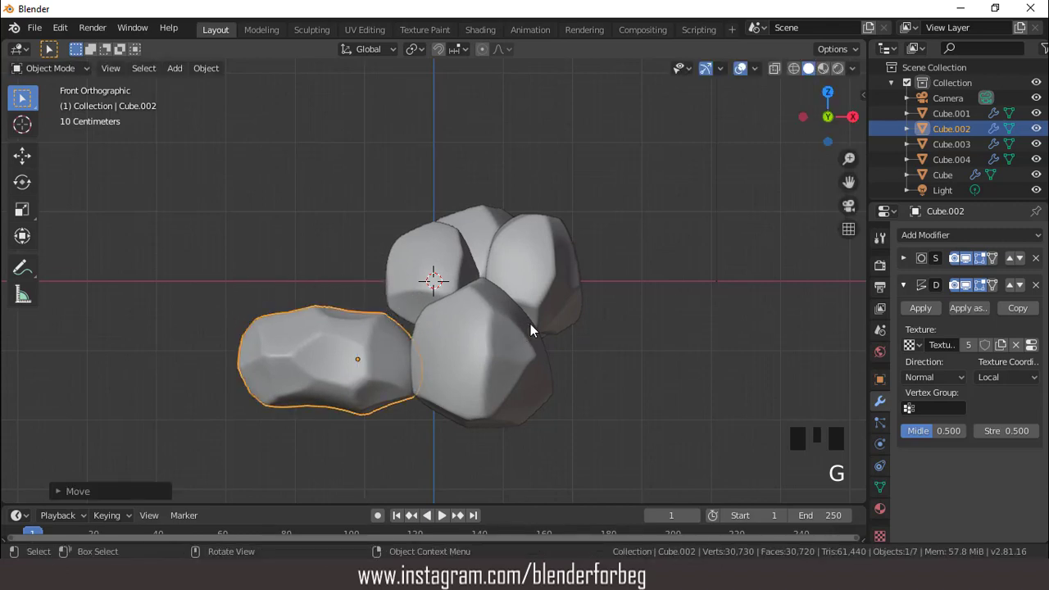
# Step: Lower the rock on the positive X side along the Z axis to the base level of the group
pyautogui.click(545, 302)
pyautogui.press('g')
pyautogui.press('z')
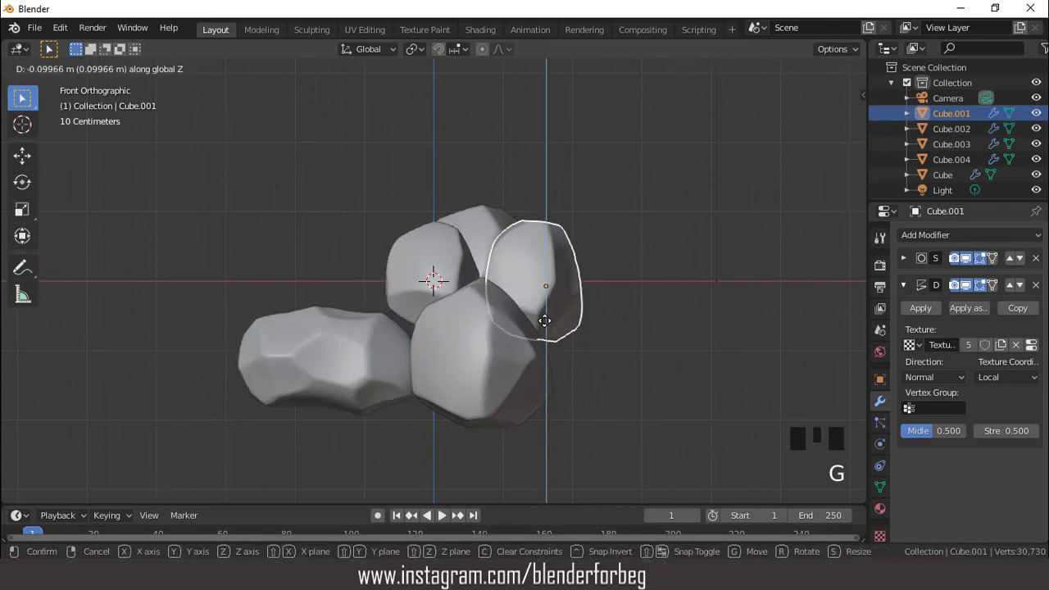
pyautogui.click(556, 367)
# Step: Lower the original small rock at the centre along the Z axis, level with the rocks around it
pyautogui.click(434, 279)
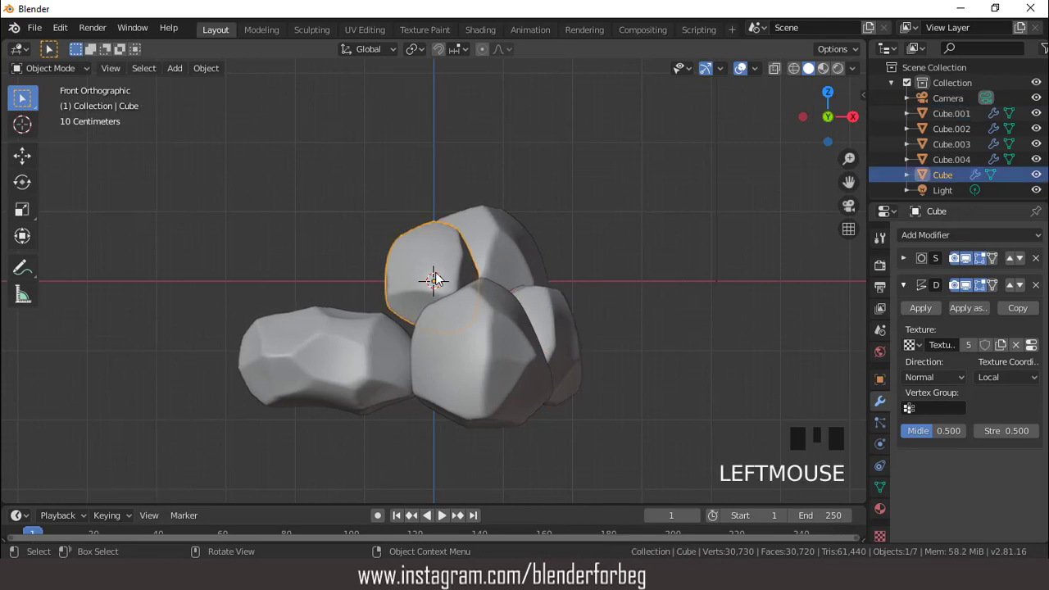
pyautogui.press('g')
pyautogui.press('z')
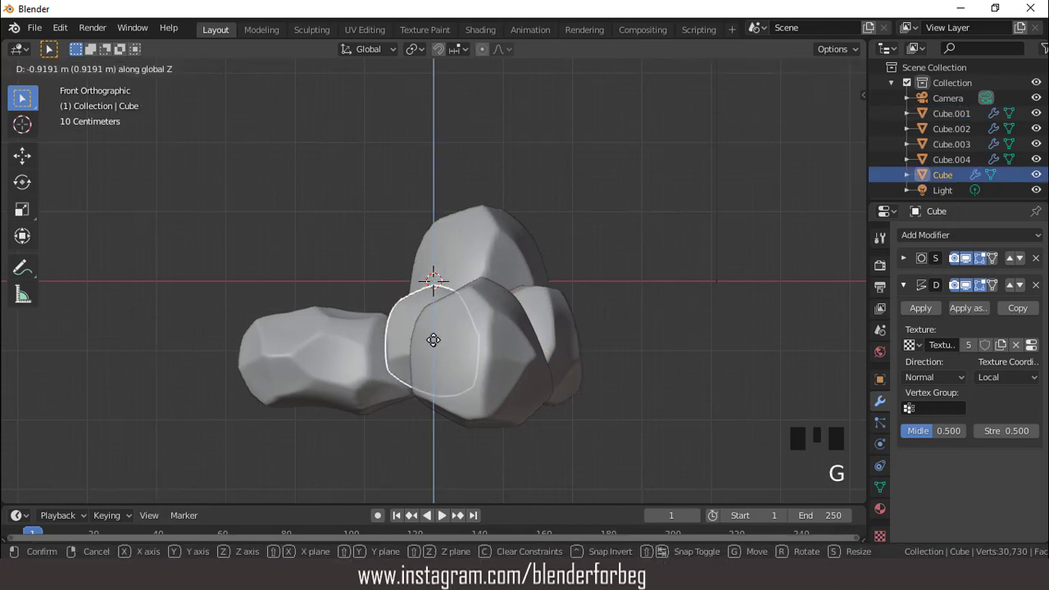
pyautogui.click(431, 353)
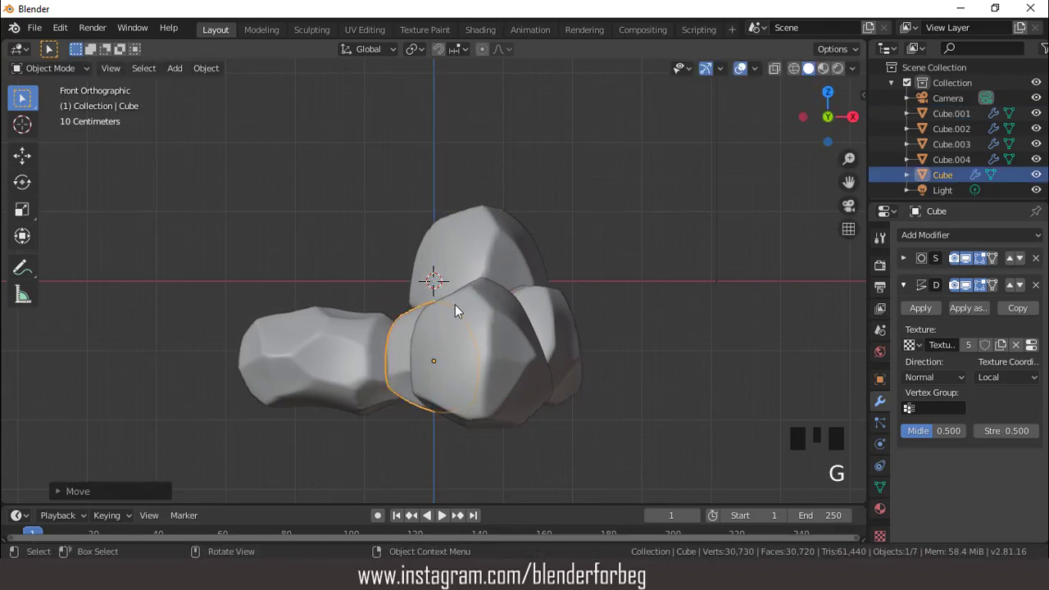
# Step: Lower the large rock on the positive Y side about 1.1 m along the Z axis, level with the others
pyautogui.click(468, 264)
pyautogui.moveTo(379, 224); pyautogui.dragTo(714, 239, button='middle')
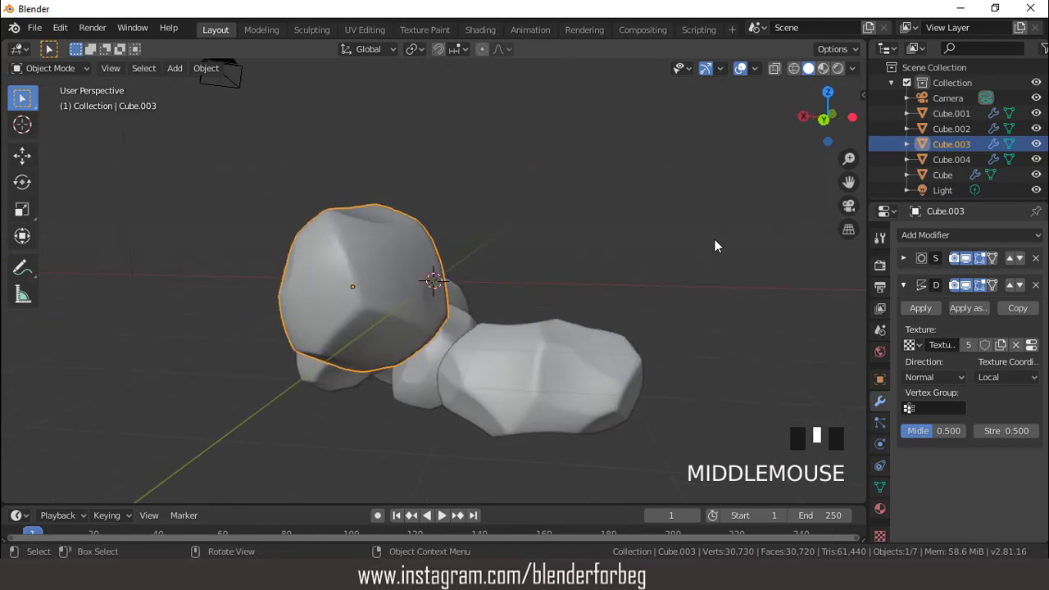
pyautogui.press('g')
pyautogui.press('z')
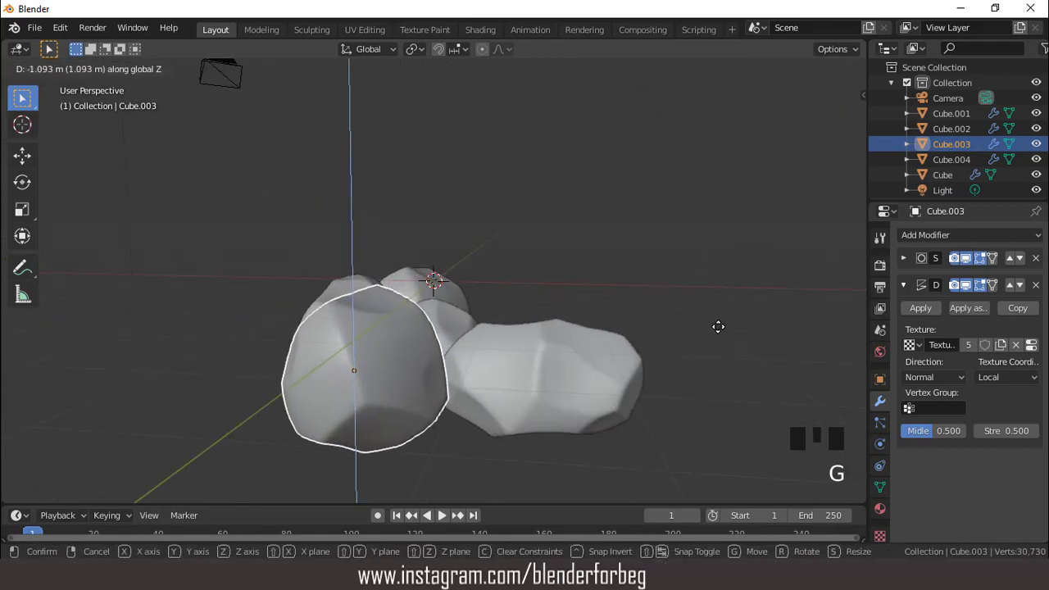
pyautogui.click(713, 325)
# Step: Scale up the elongated rock uniformly so it becomes the largest of the group
pyautogui.moveTo(642, 355); pyautogui.dragTo(353, 329, button='middle')
pyautogui.scroll(-5, 399, 273)
pyautogui.scroll(2, 413, 268)
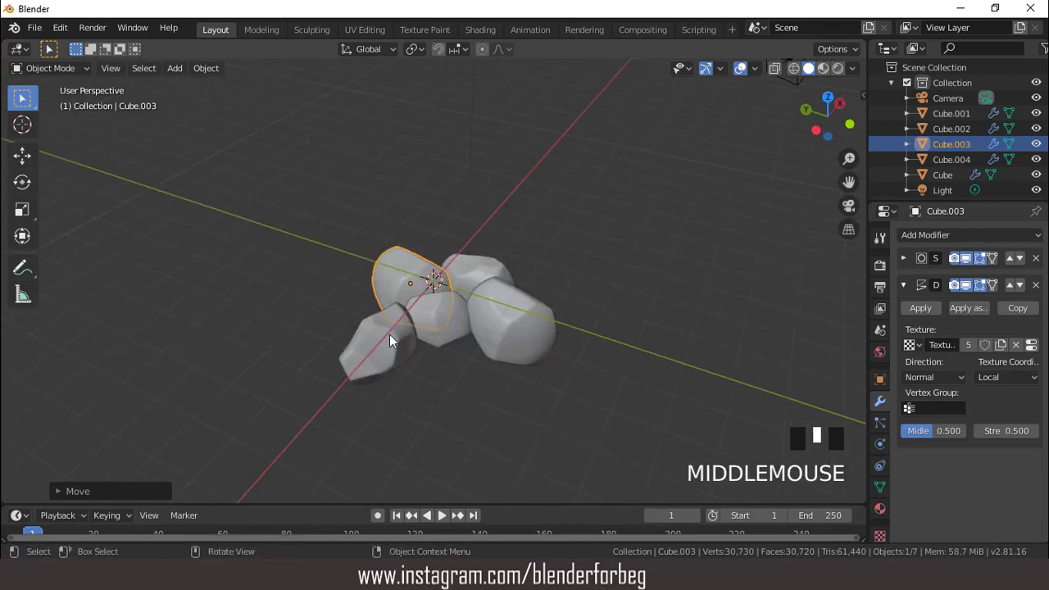
pyautogui.click(389, 335)
pyautogui.press('s')
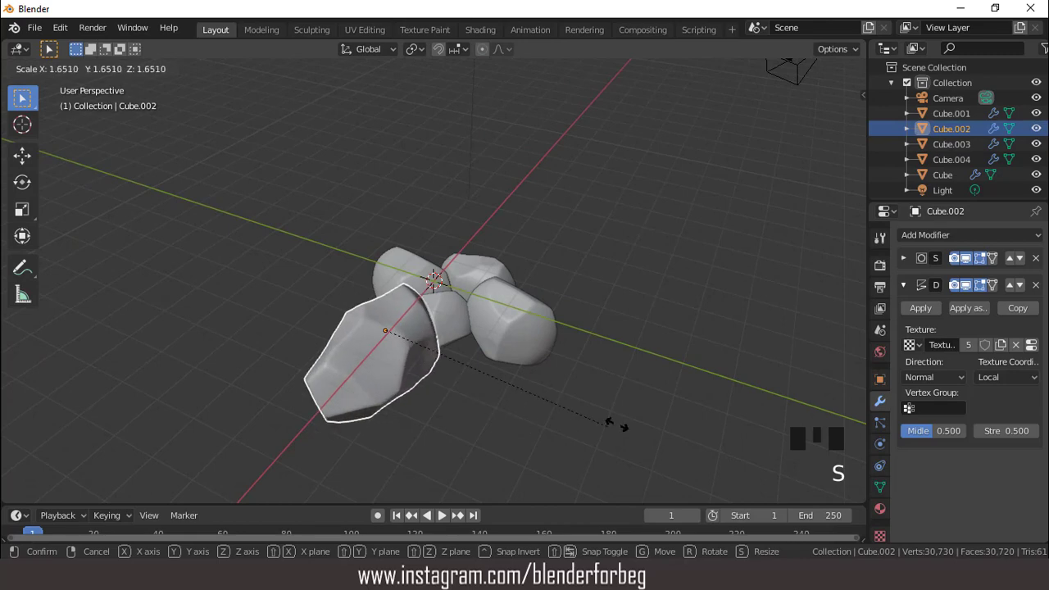
pyautogui.click(639, 418)
# Step: Rotate the enlarged elongated rock with the Rotate tool until it stands upright behind the other rocks
pyautogui.moveTo(579, 396); pyautogui.dragTo(492, 390, button='middle')
pyautogui.click(17, 185)
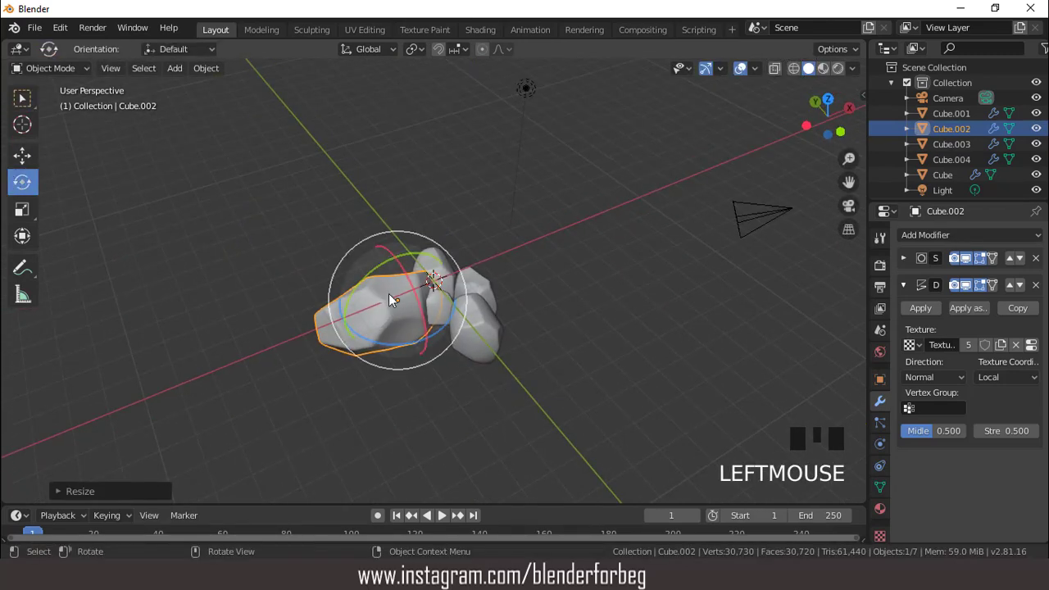
pyautogui.moveTo(369, 270); pyautogui.dragTo(435, 256)
# Step: Examine the rock group's framing through the camera with the viewport overlays hidden, and restore the overlays and the selection tool
pyautogui.moveTo(546, 269); pyautogui.dragTo(410, 211, button='middle')
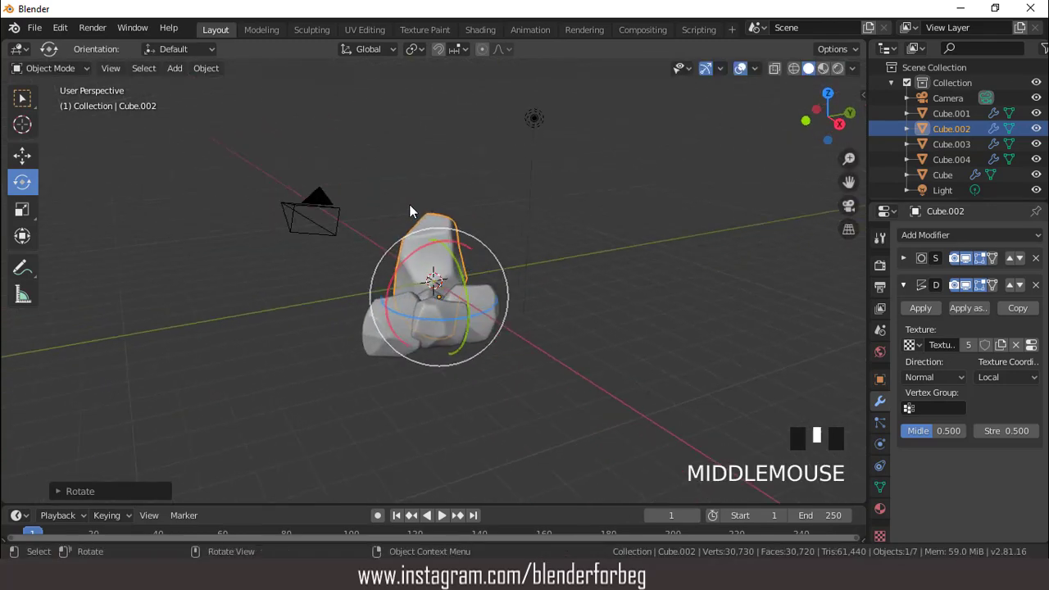
pyautogui.press('KP_0')
pyautogui.click(740, 68)
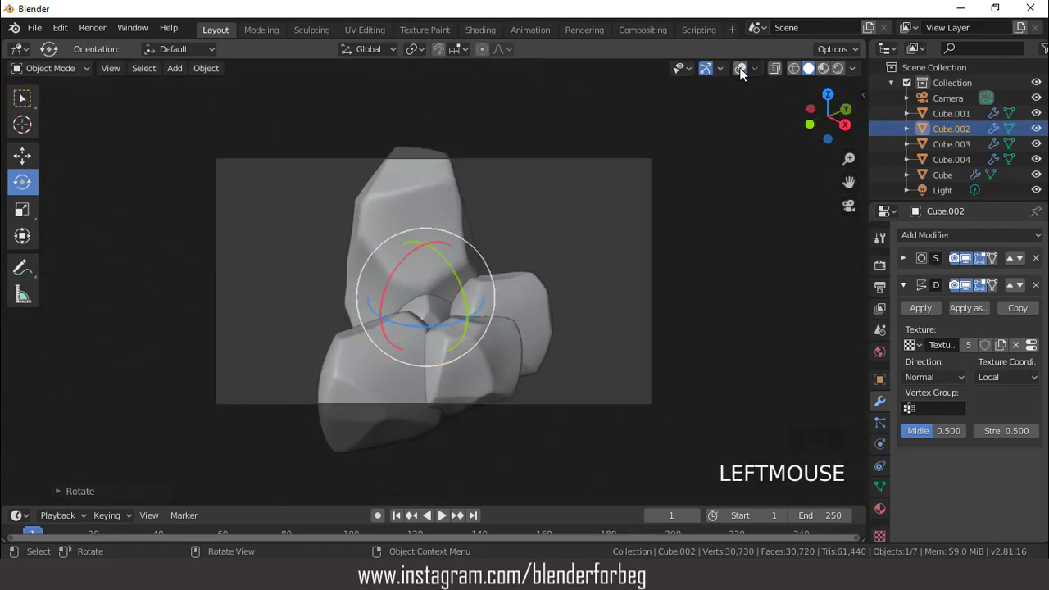
pyautogui.click(18, 105)
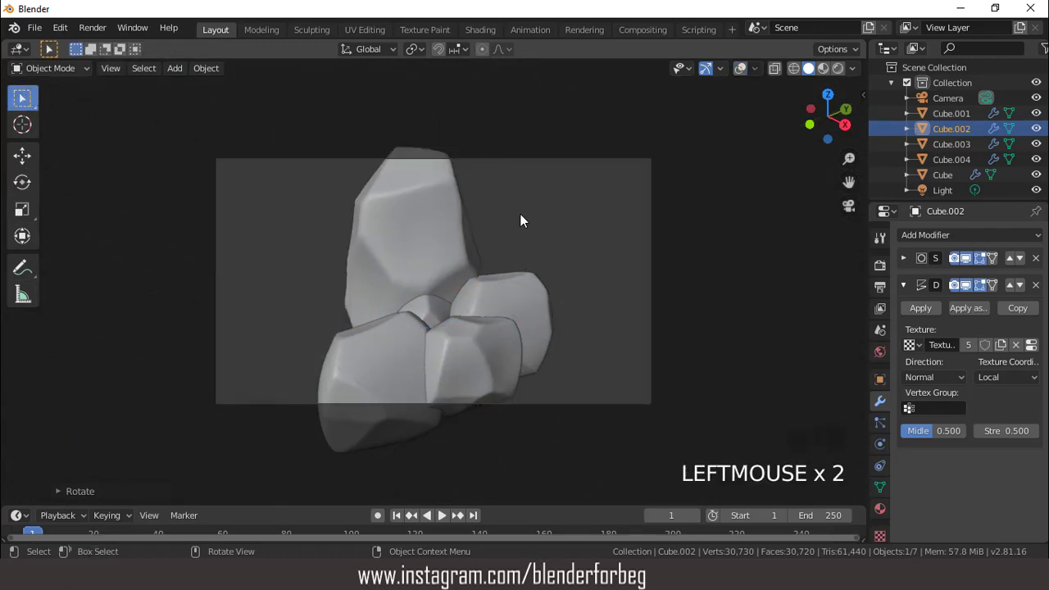
pyautogui.scroll(-3, 520, 214)
pyautogui.click(740, 69)
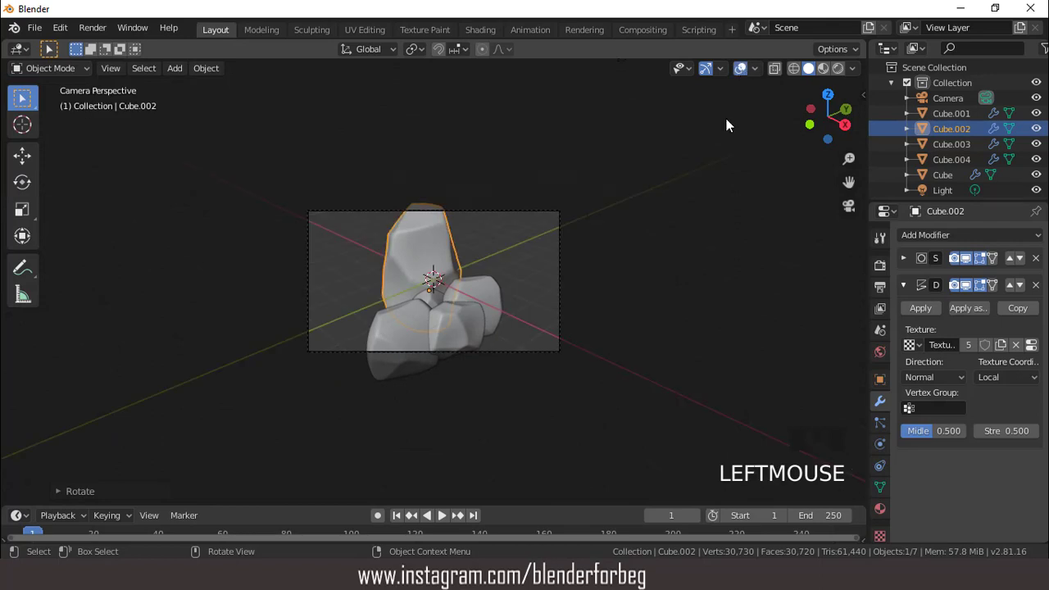
pyautogui.scroll(2, 617, 241)
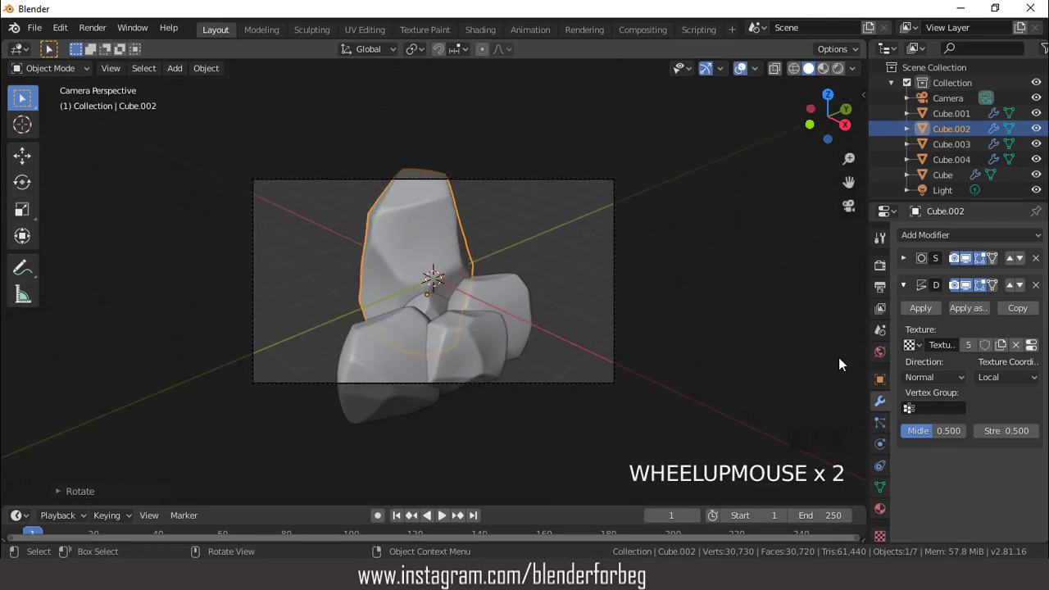
# Step: Set the camera's focal length to 36 mm so the whole rock group fits in the frame
pyautogui.click(948, 99)
pyautogui.scroll(2, 670, 350)
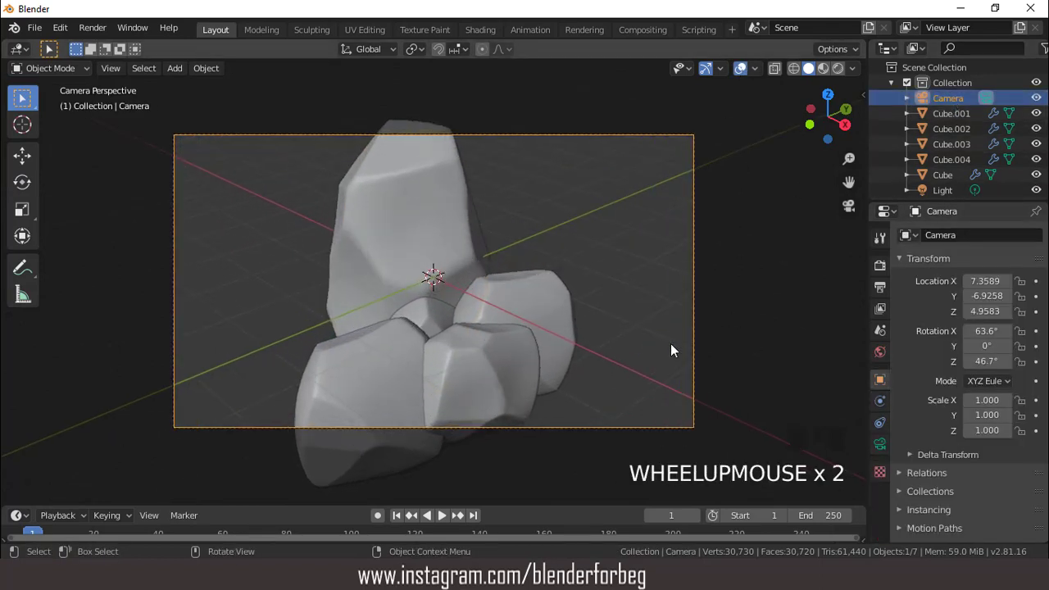
pyautogui.click(879, 443)
pyautogui.click(991, 308)
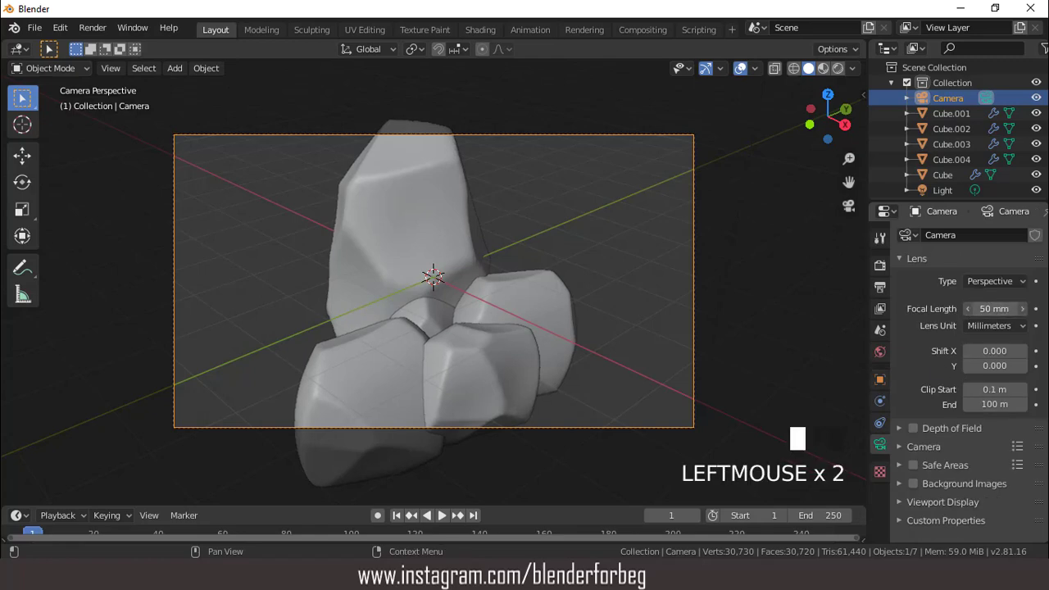
pyautogui.moveTo(991, 308); pyautogui.dragTo(954, 308)
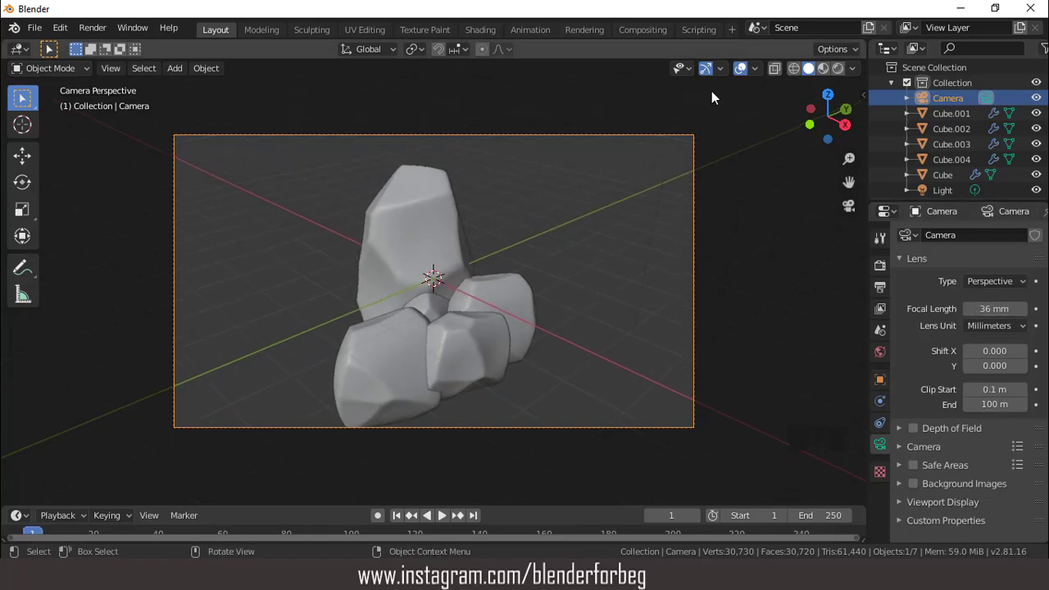
# Step: Add a plane mesh and lower it along the Z axis to the base of the rocks as a ground
pyautogui.click(176, 68)
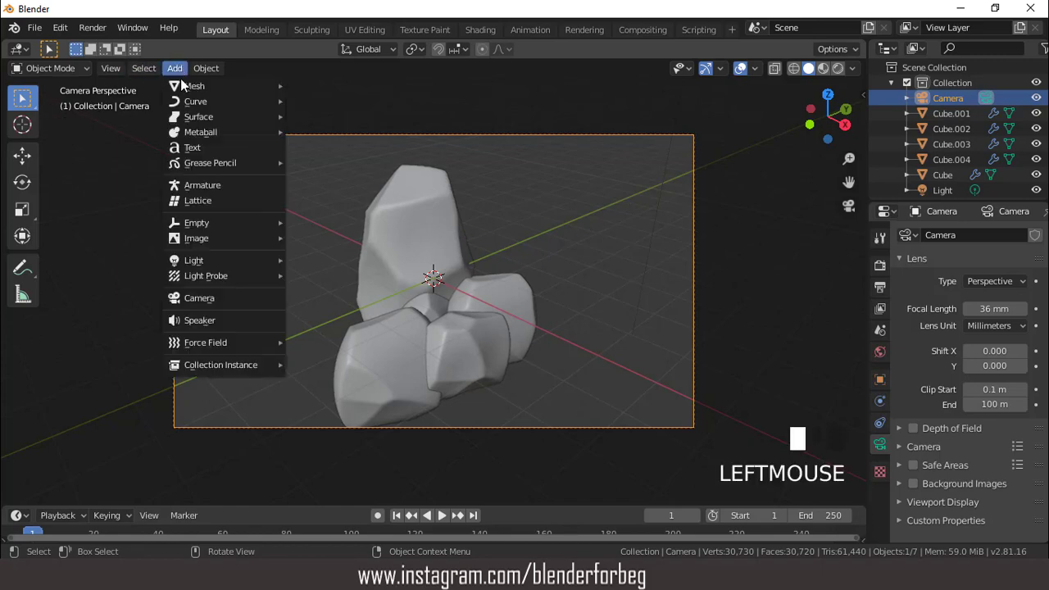
pyautogui.moveTo(246, 86)
pyautogui.click(320, 89)
pyautogui.scroll(2, 579, 262)
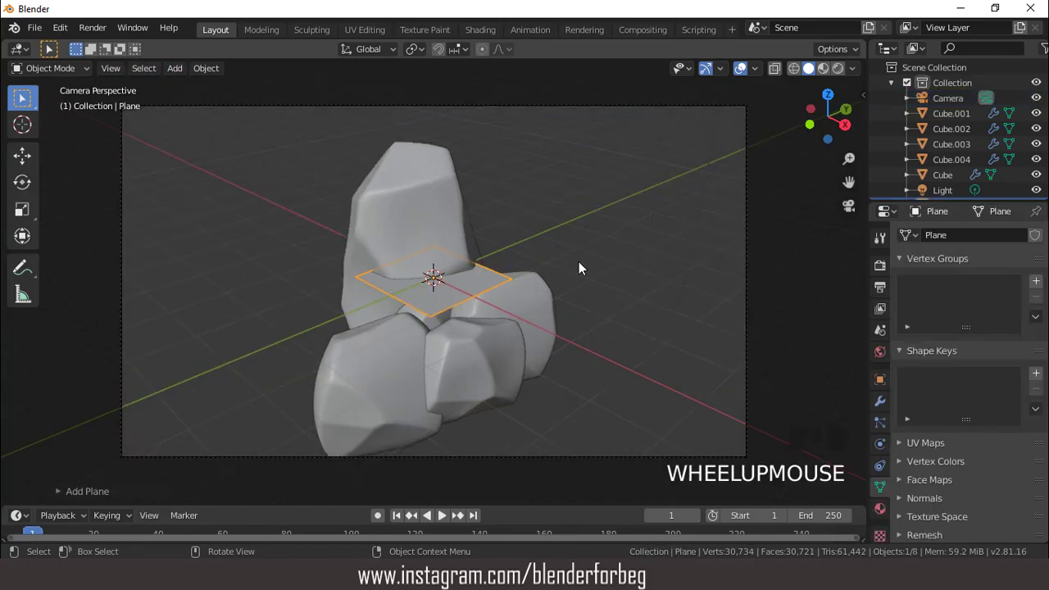
pyautogui.press('g')
pyautogui.press('z')
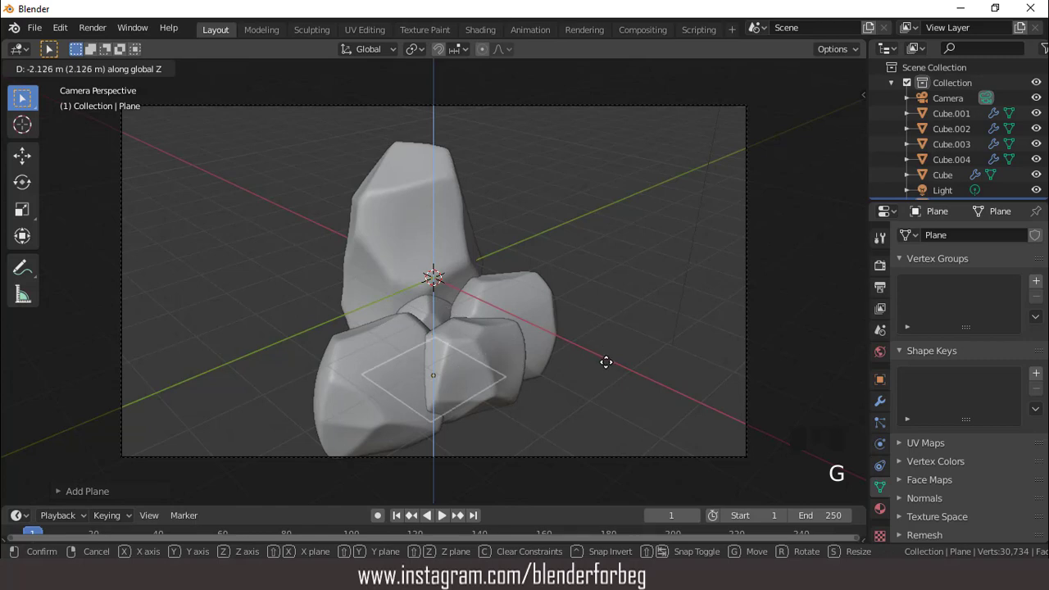
pyautogui.click(606, 362)
# Step: Scale up the ground plane in two passes until it fills the entire camera frame
pyautogui.press('s')
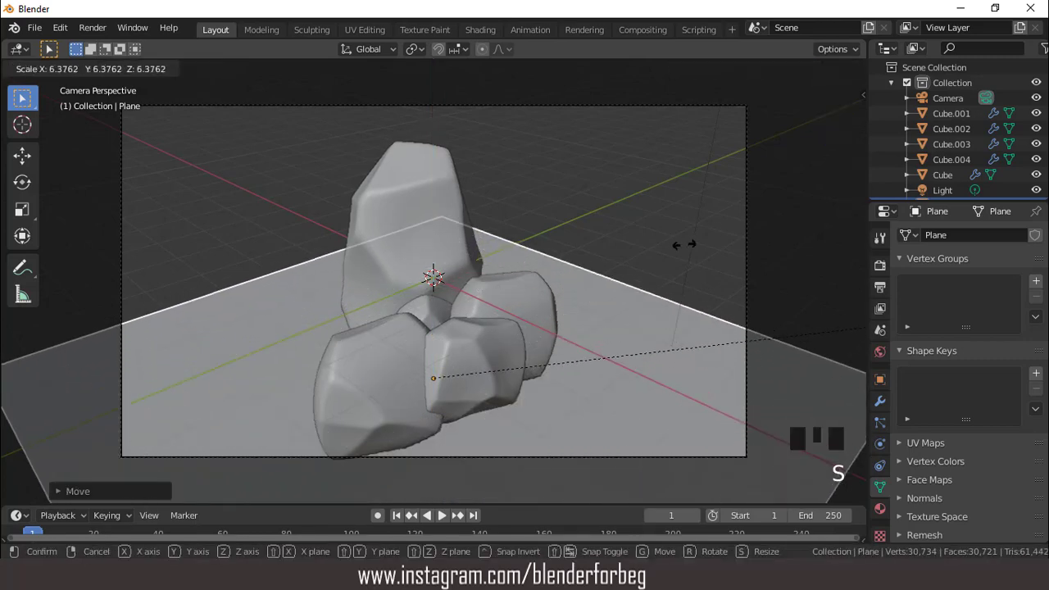
pyautogui.click(726, 227)
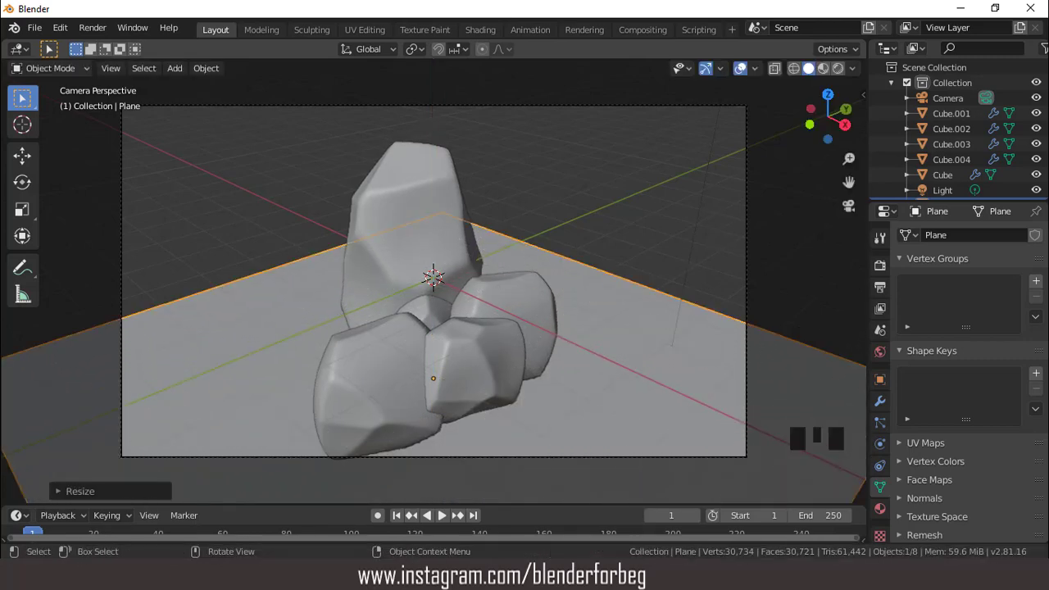
pyautogui.press('s')
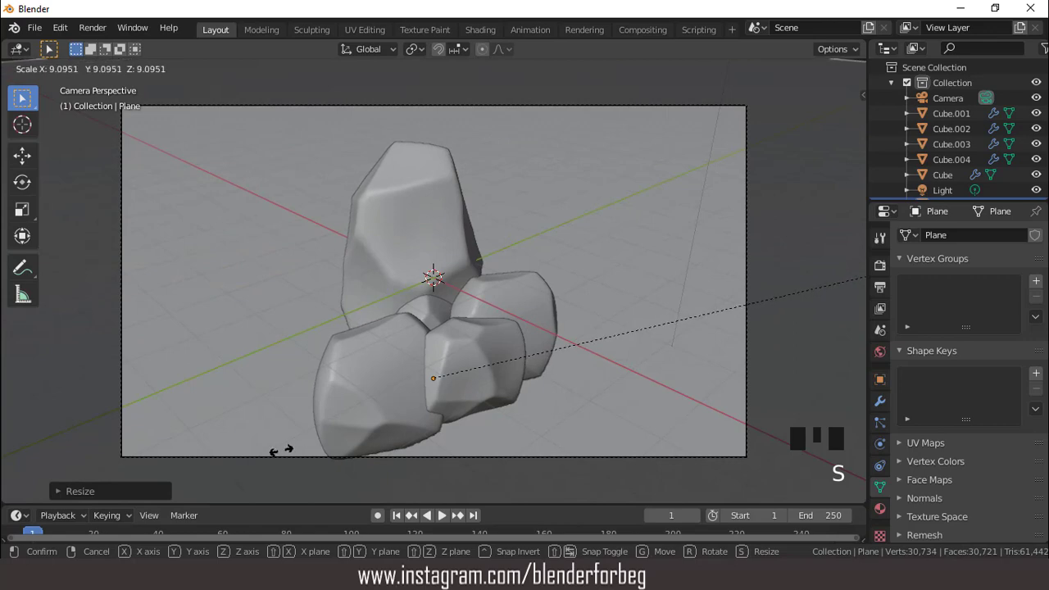
pyautogui.click(281, 450)
pyautogui.scroll(-3, 427, 339)
pyautogui.scroll(1, 513, 351)
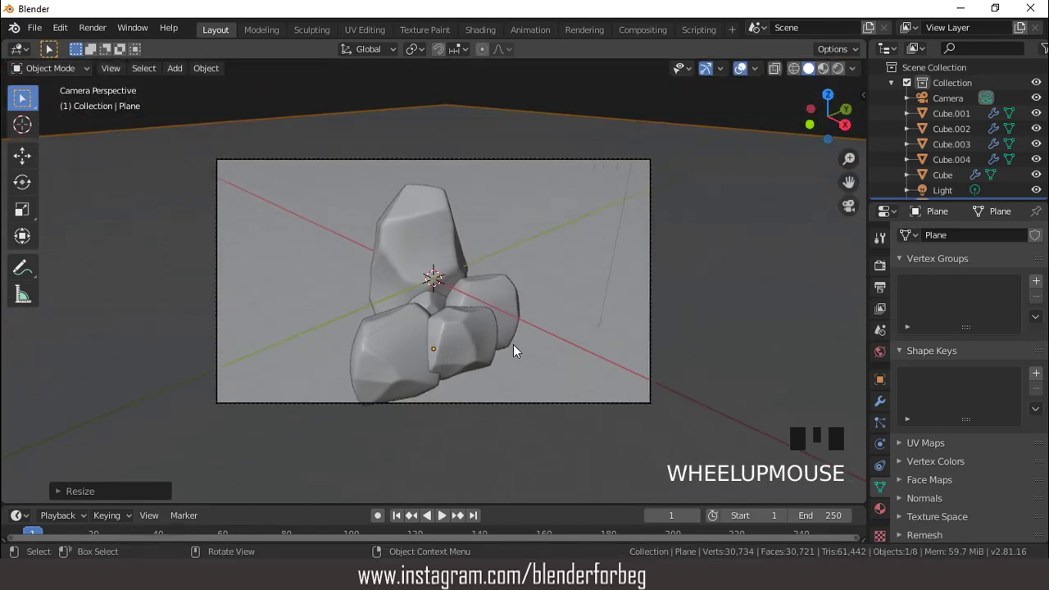
pyautogui.click(741, 68)
pyautogui.click(742, 69)
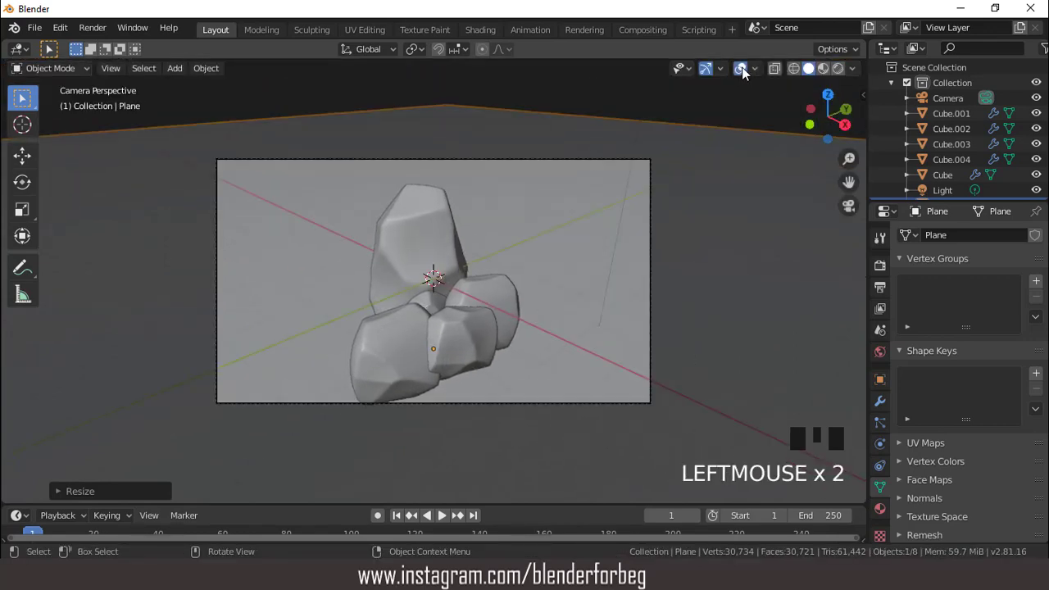
# Step: Set the camera's Z rotation to 68.4° and move it to about X 8.86, Y -3.77, Z 4.48 m, centring the rocks in the frame
pyautogui.click(949, 99)
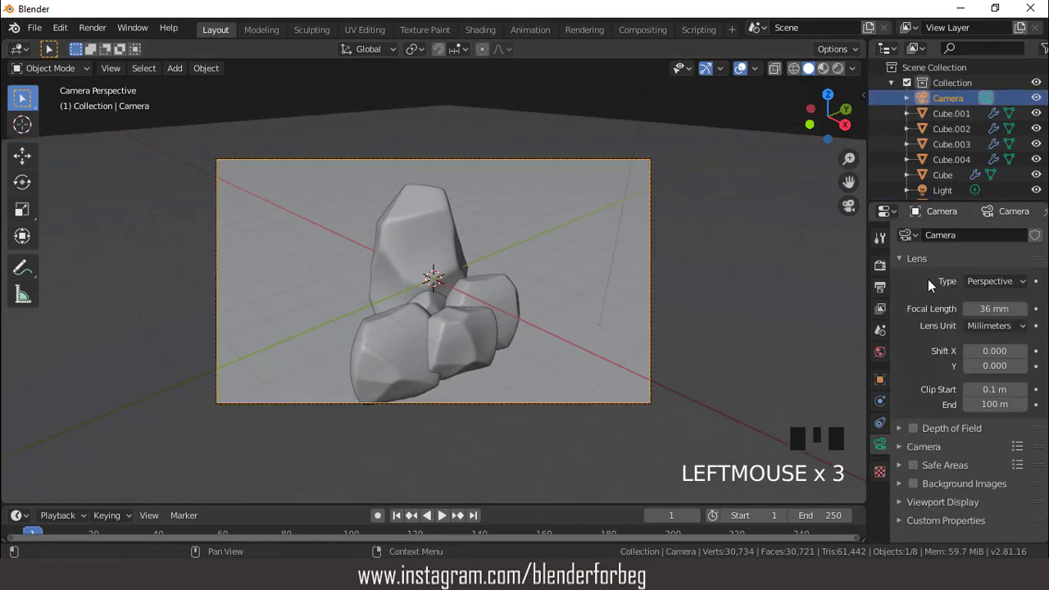
pyautogui.click(878, 381)
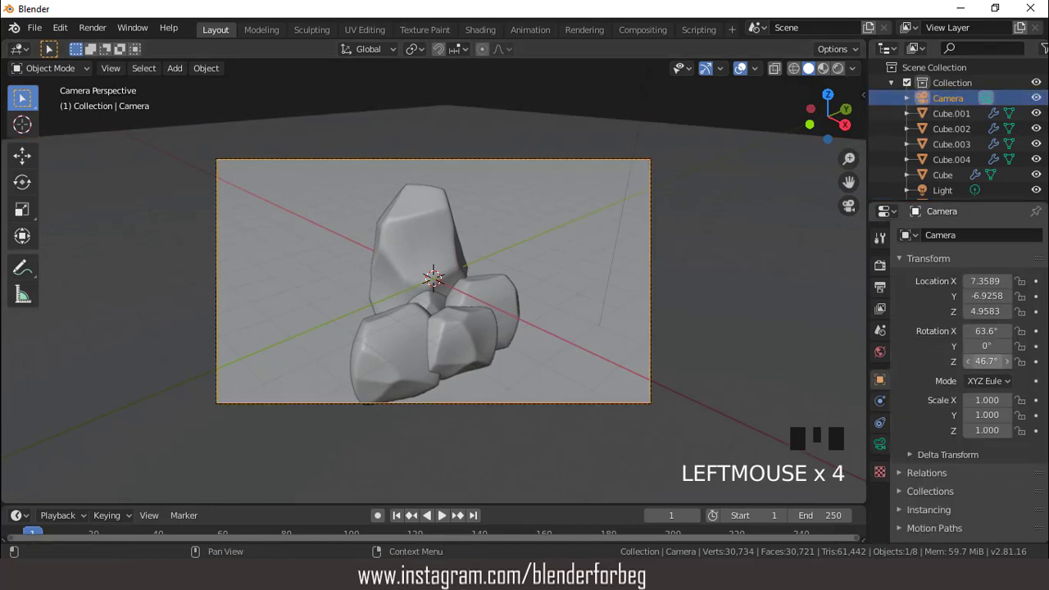
pyautogui.moveTo(986, 361)
pyautogui.mouseDown()
pyautogui.moveTo(1044, 362)
pyautogui.moveTo(998, 362)
pyautogui.mouseUp()
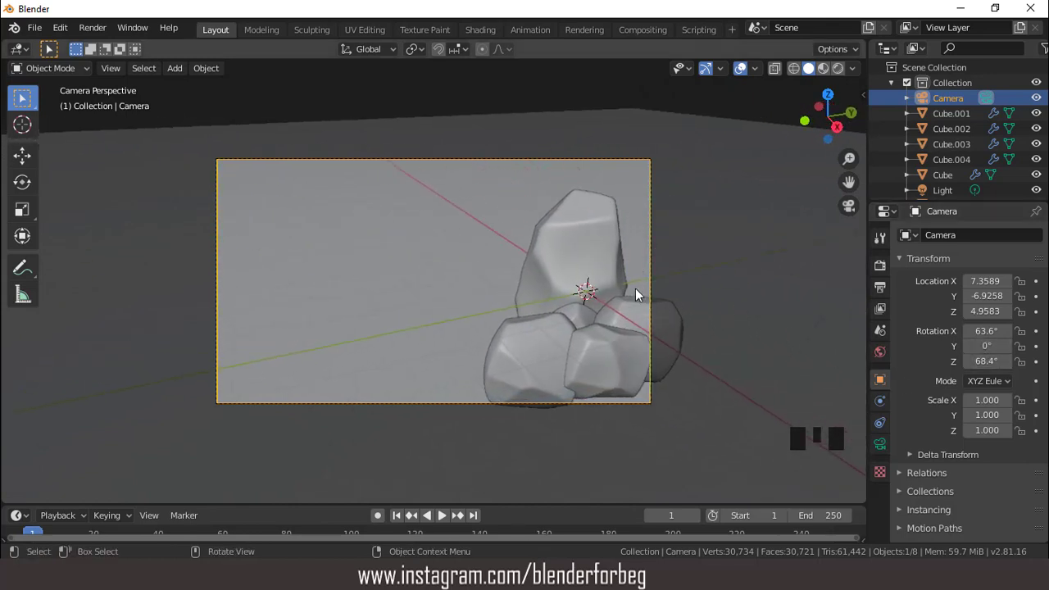
pyautogui.press('g')
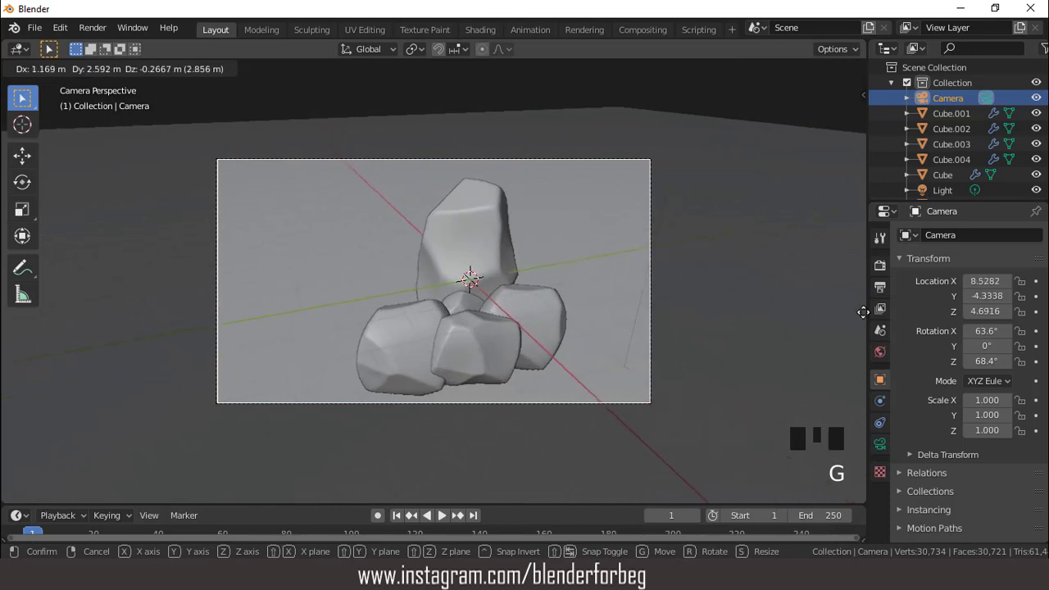
pyautogui.click(201, 307)
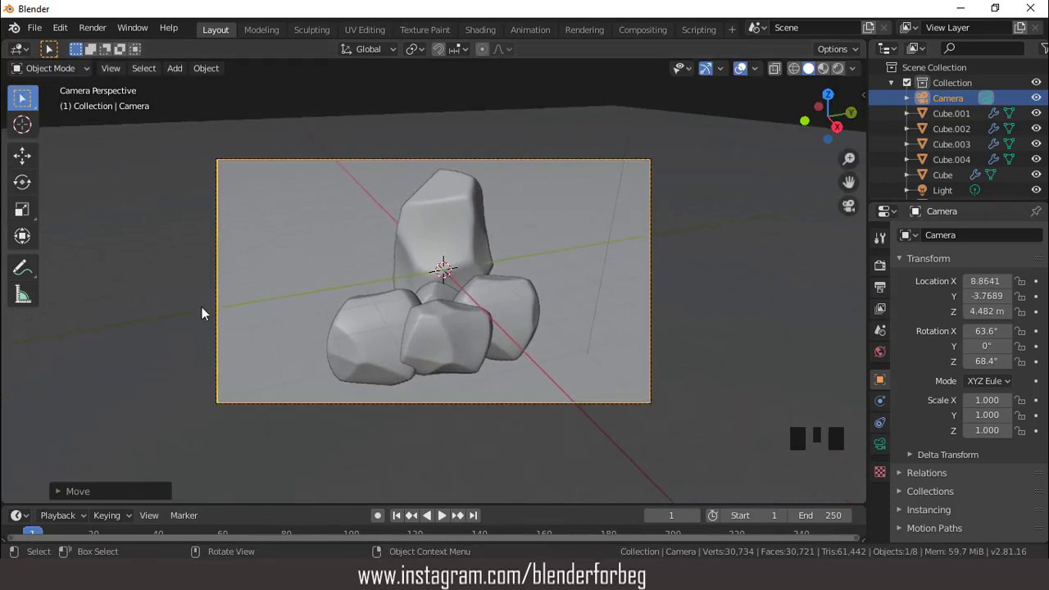
pyautogui.scroll(2, 442, 303)
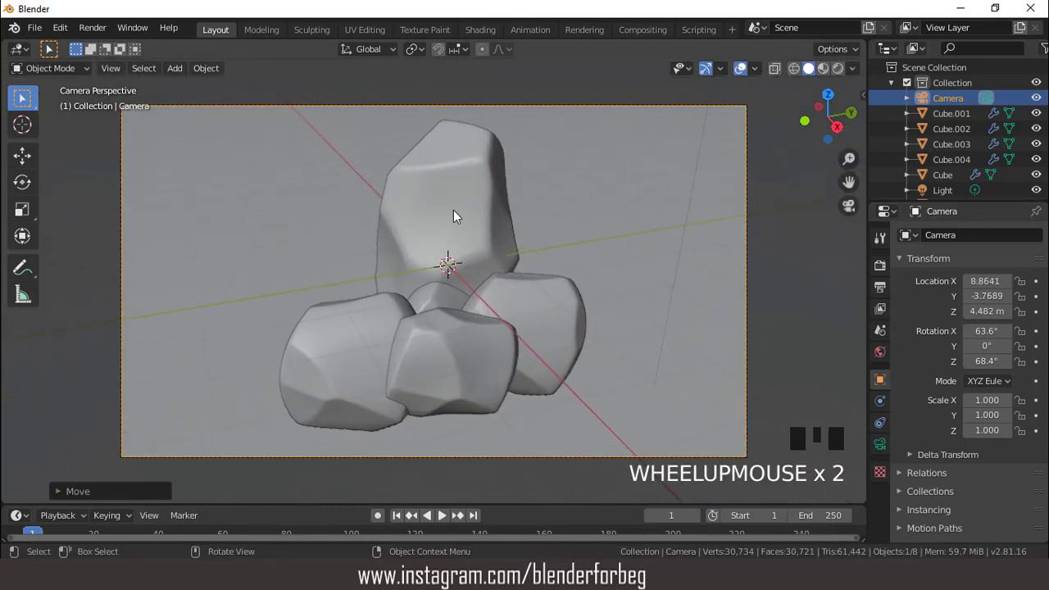
# Step: From the top view, duplicate the small central rock to about X -1.10, Y -1.43 m and rotate the copy to Z 82.2°
pyautogui.scroll(-2, 452, 223)
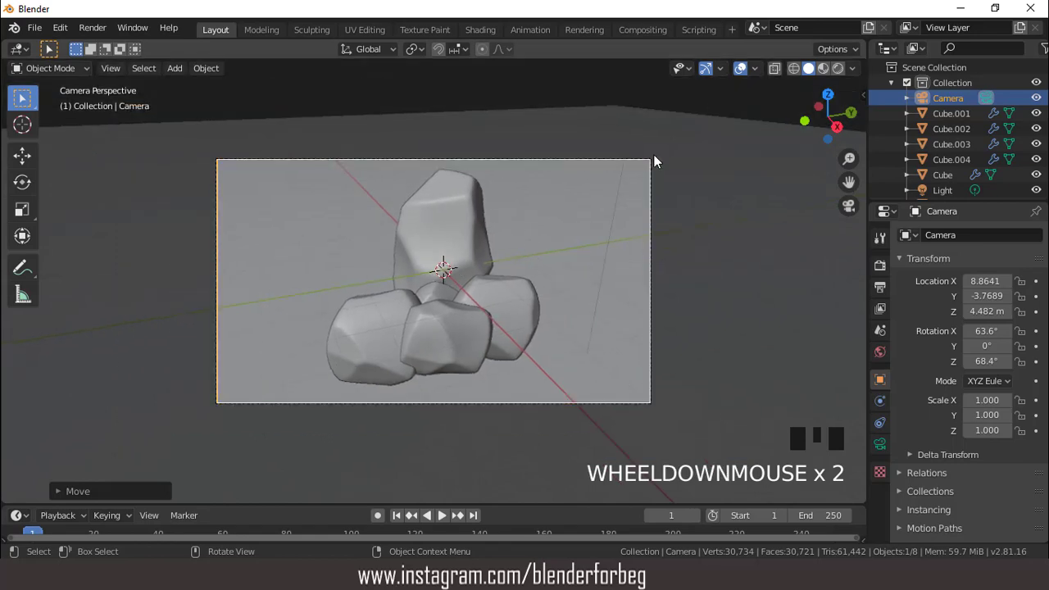
pyautogui.press('KP_7')
pyautogui.scroll(1, 557, 216)
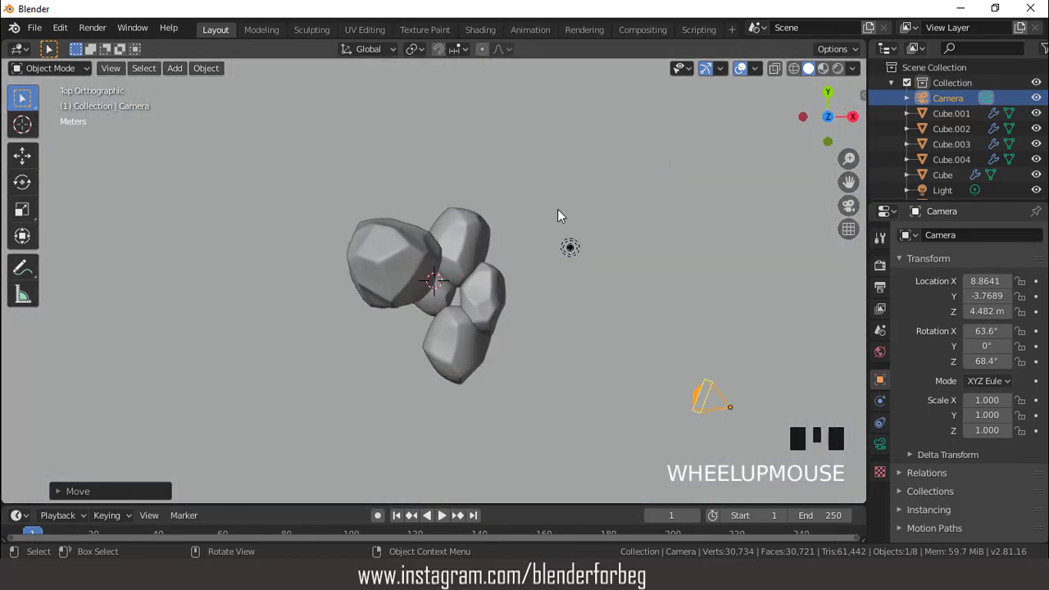
pyautogui.click(451, 298)
pyautogui.scroll(4, 488, 292)
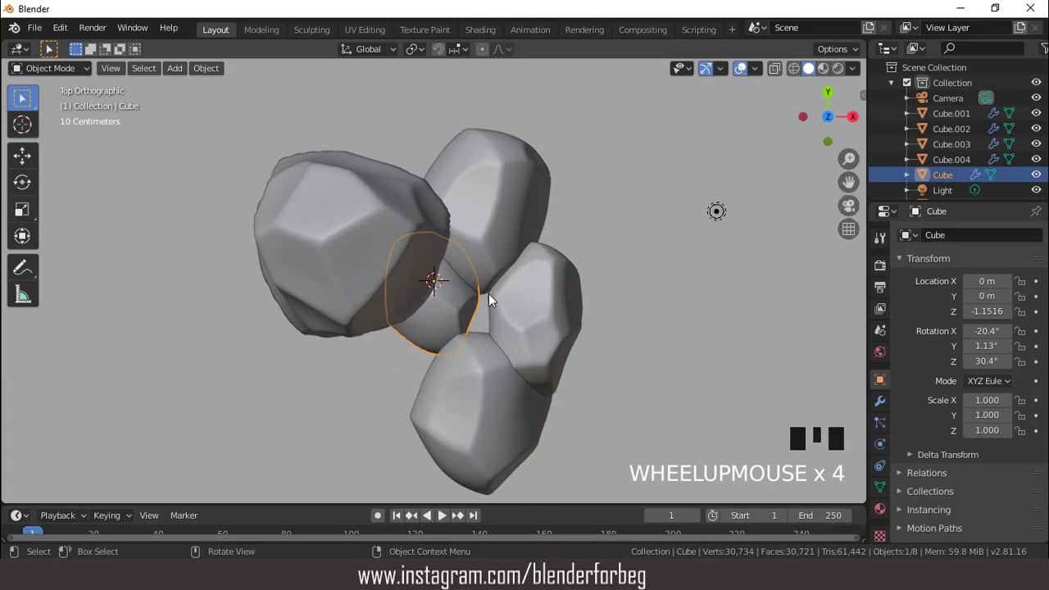
pyautogui.hotkey('shift', 'd')
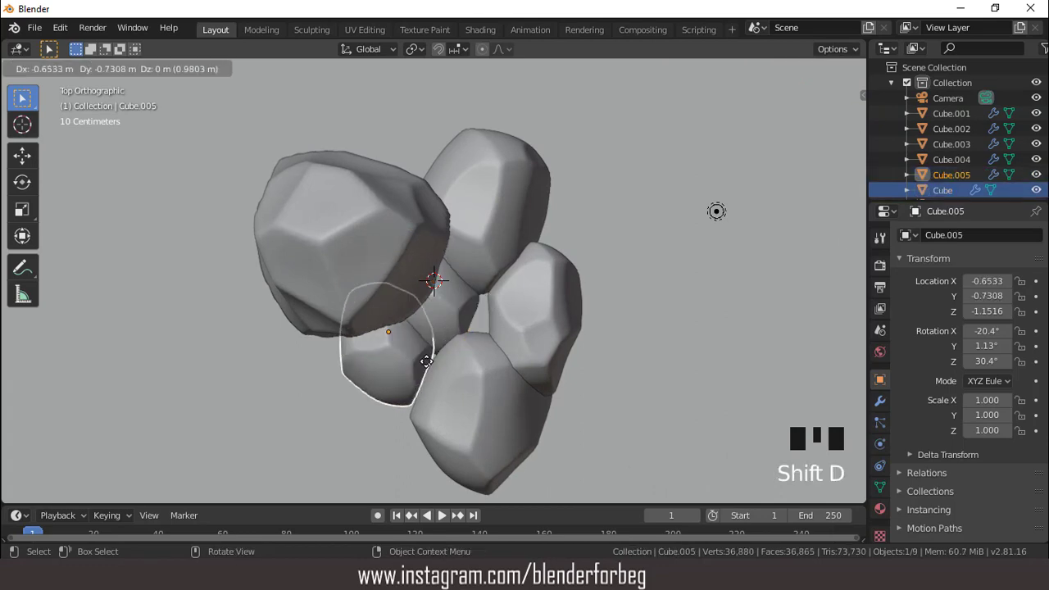
pyautogui.click(412, 392)
pyautogui.press('r')
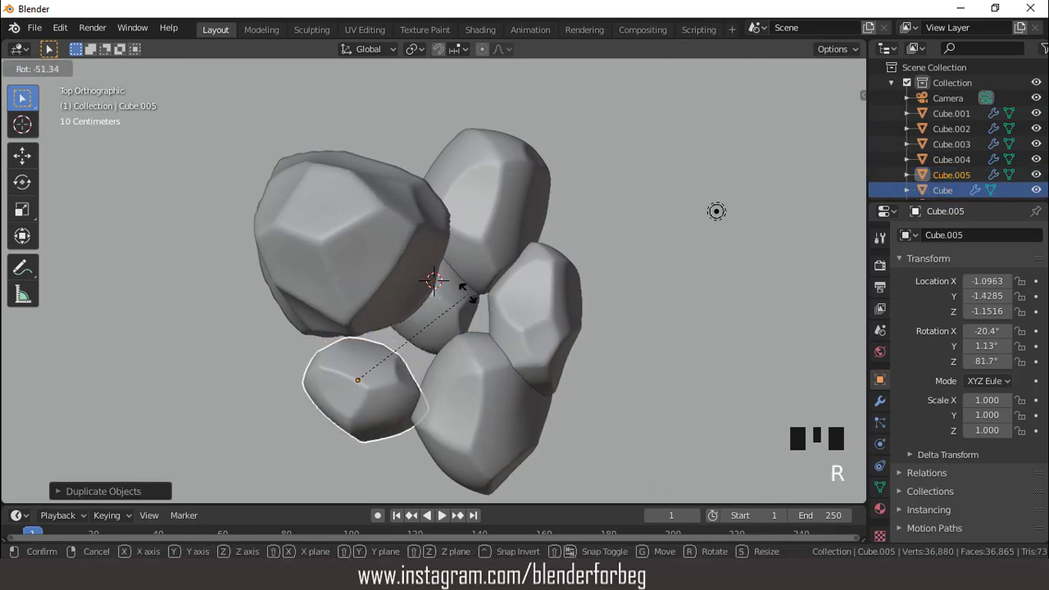
pyautogui.click(467, 292)
# Step: Duplicate the rock at X 0.79, Y -1.7 m, place the copy at about X -0.49, Y -3.21 m and rotate it to Z 47.6°
pyautogui.scroll(-3, 488, 347)
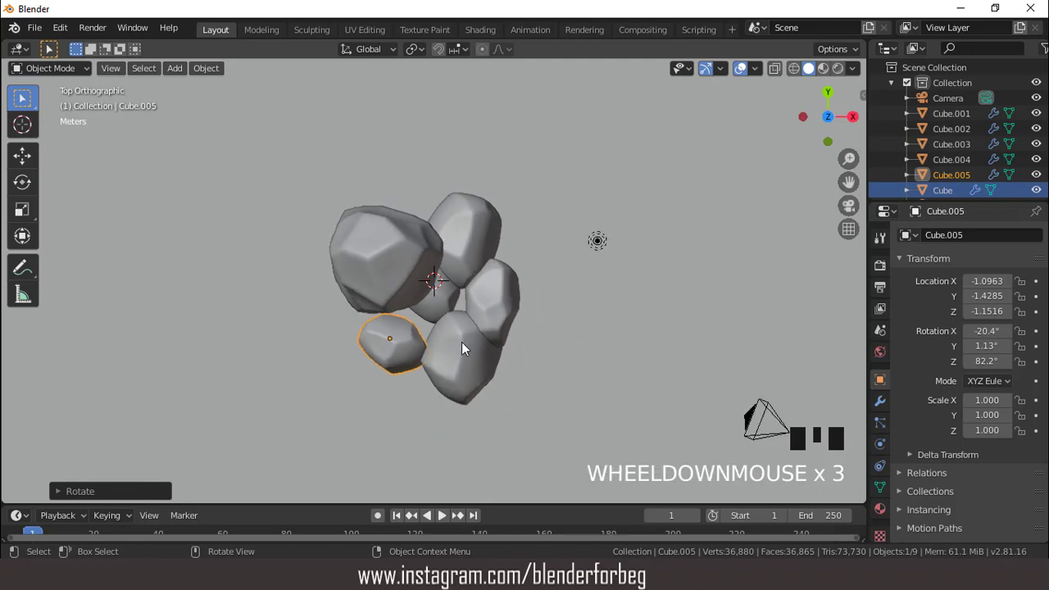
pyautogui.click(461, 342)
pyautogui.hotkey('shift', 'd')
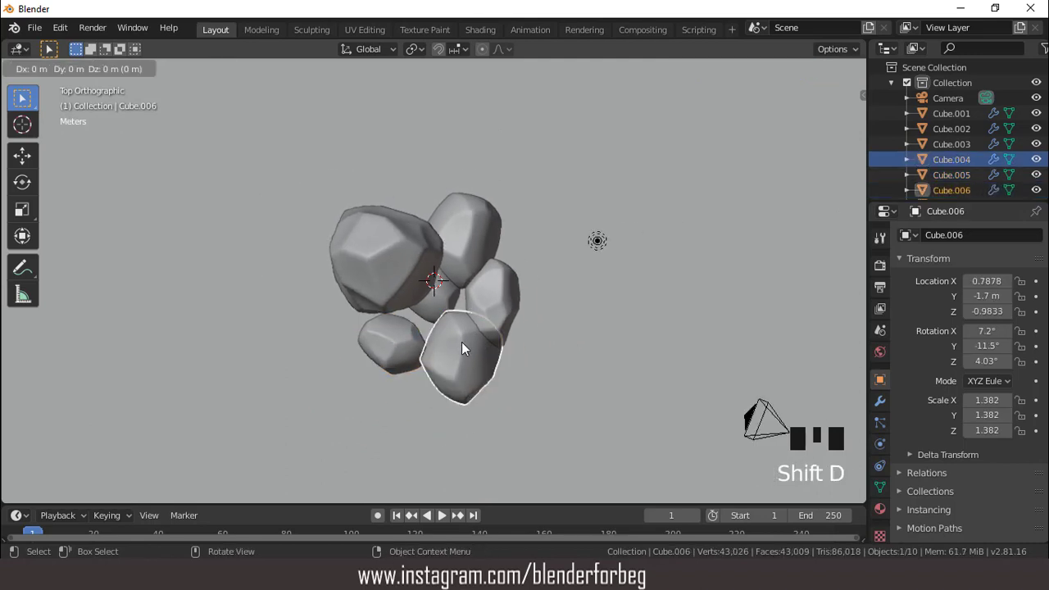
pyautogui.click(418, 398)
pyautogui.press('r')
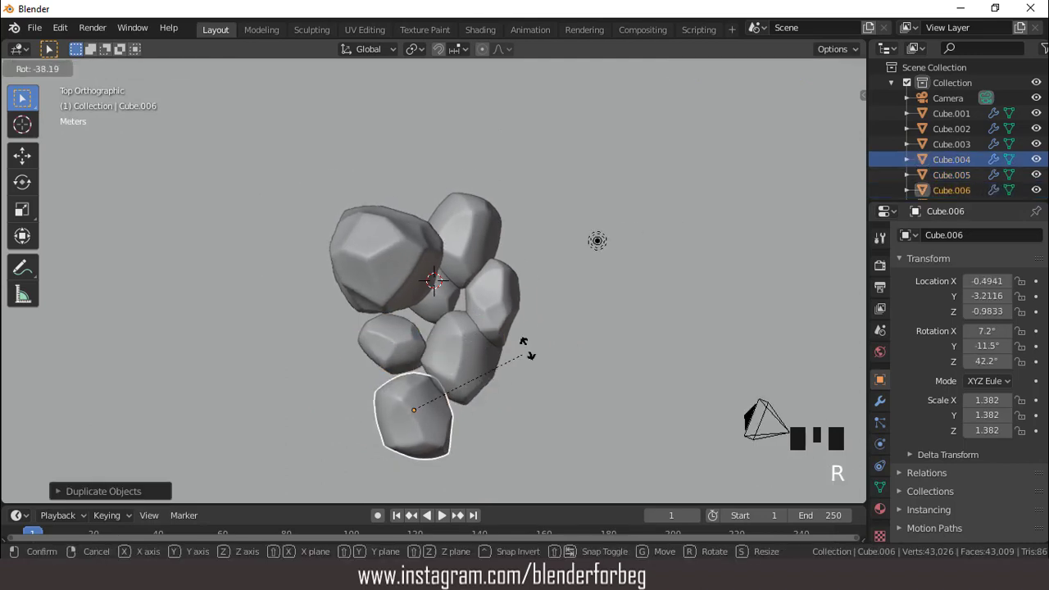
pyautogui.click(567, 314)
# Step: In the camera view, scale the two front rocks down, one to 0.900 and the other to about 0.81
pyautogui.press('KP_0')
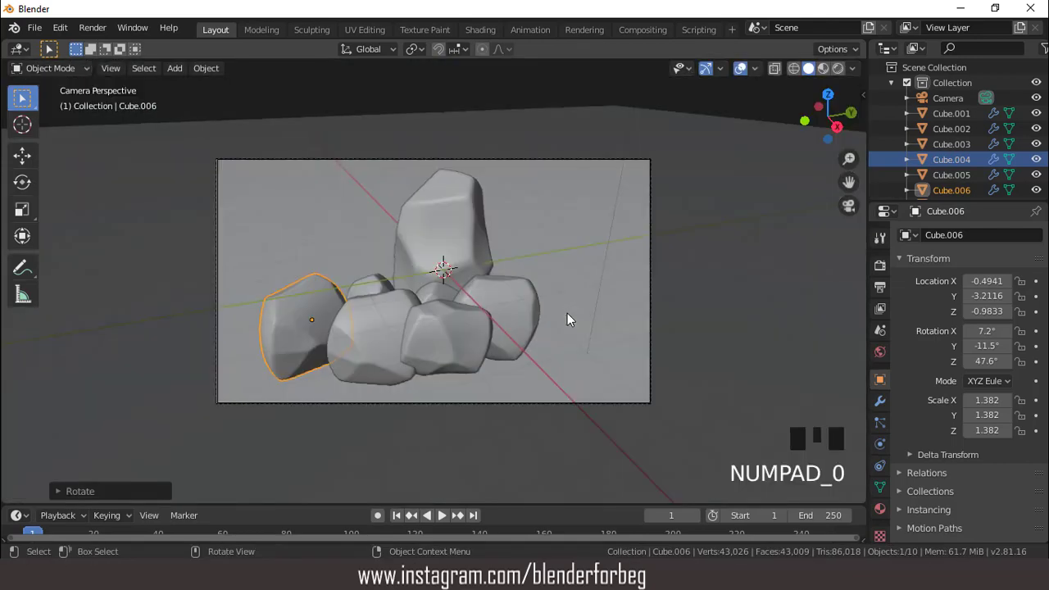
pyautogui.click(390, 321)
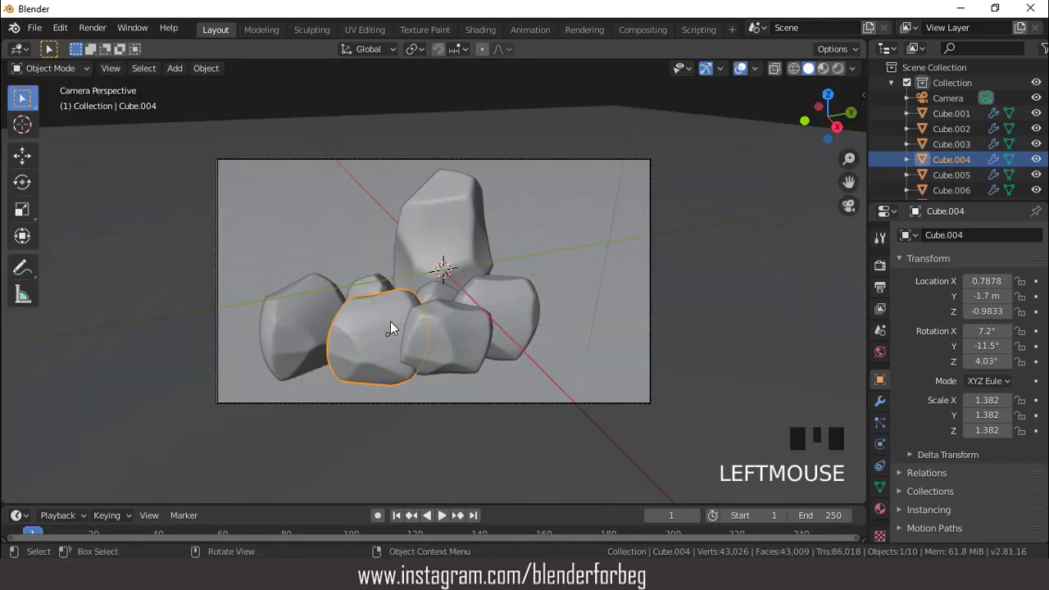
pyautogui.press('s')
pyautogui.click(428, 371)
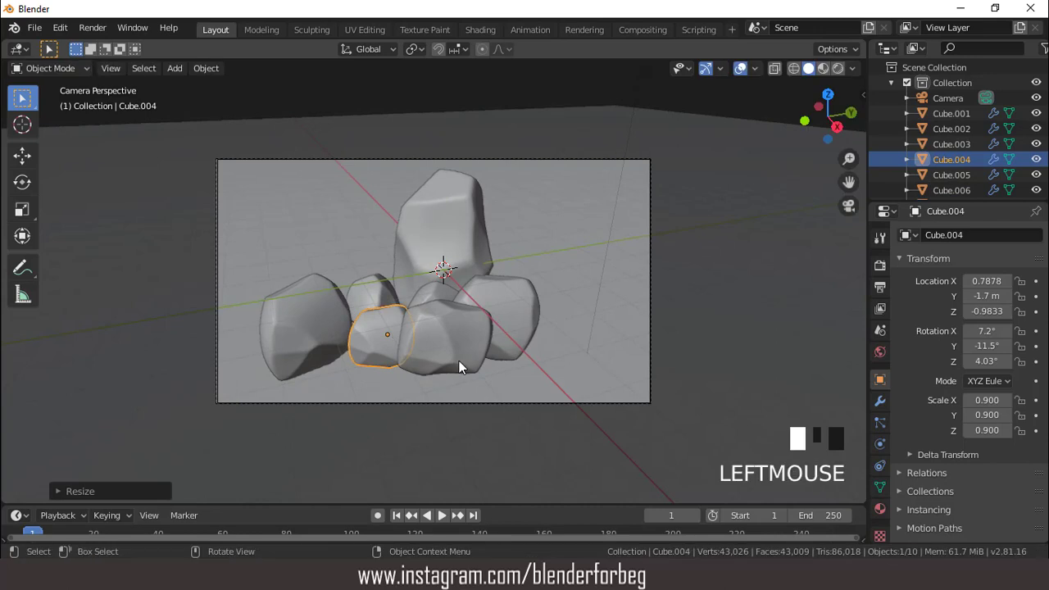
pyautogui.click(487, 364)
pyautogui.press('s')
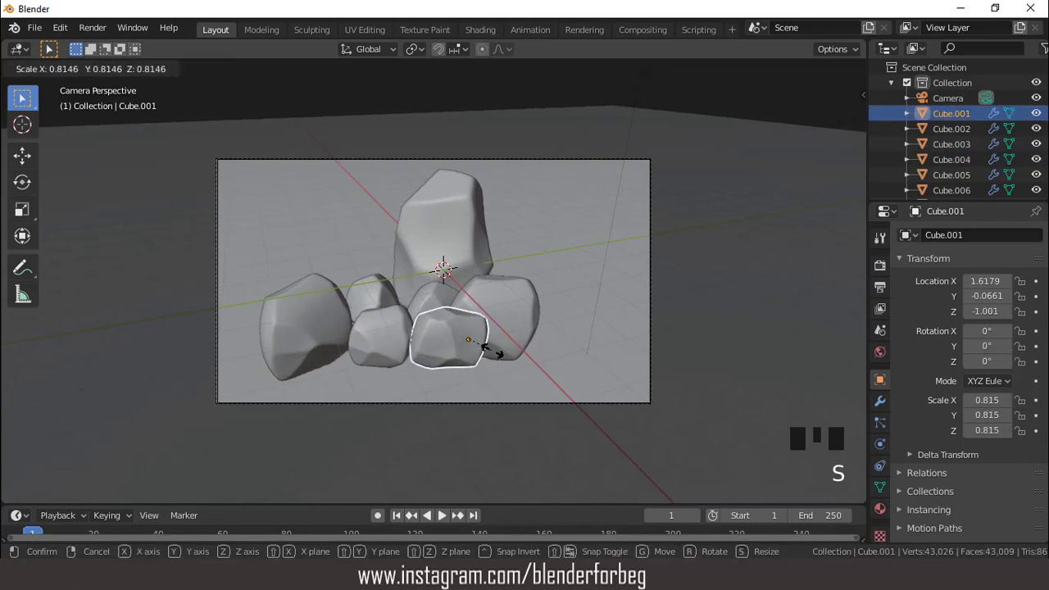
pyautogui.click(489, 353)
# Step: Scale the small duplicated rock at the back up to 1.986 and move it back along X to about -2.03 m
pyautogui.click(382, 298)
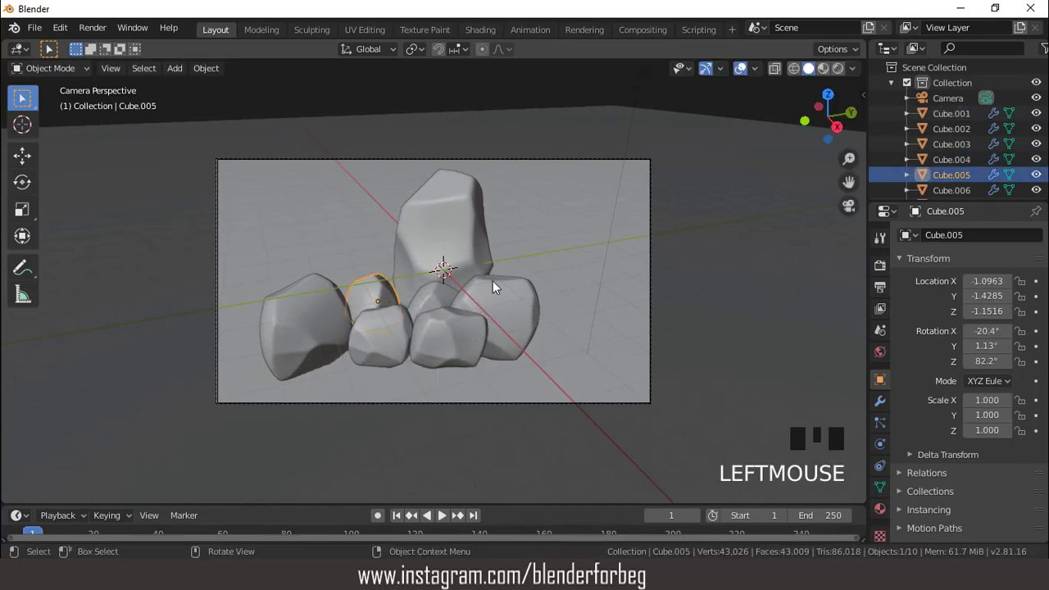
pyautogui.press('s')
pyautogui.click(670, 184)
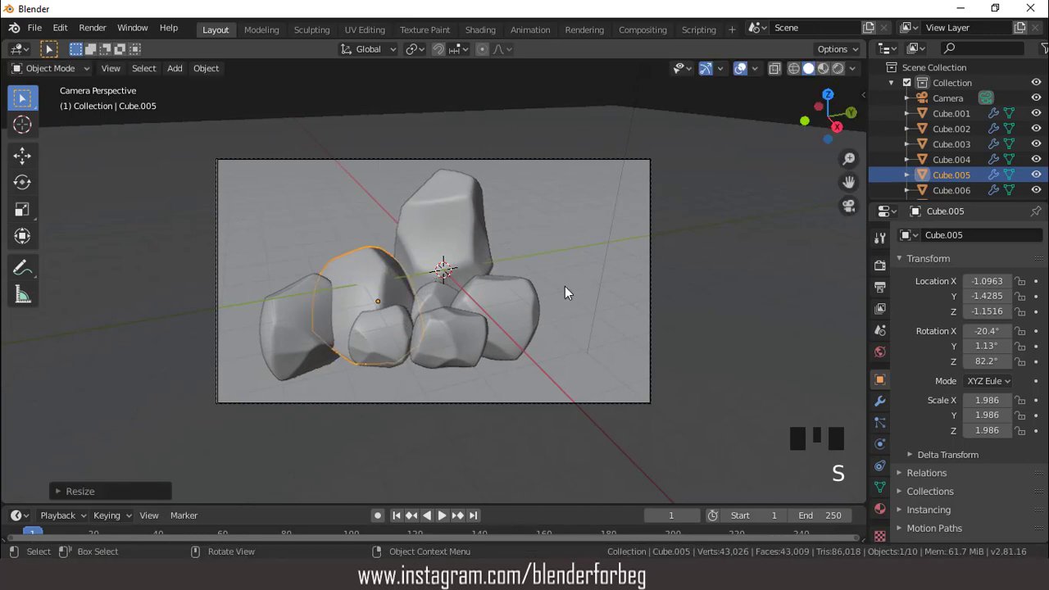
pyautogui.moveTo(497, 237); pyautogui.dragTo(574, 313, button='middle')
pyautogui.press('g')
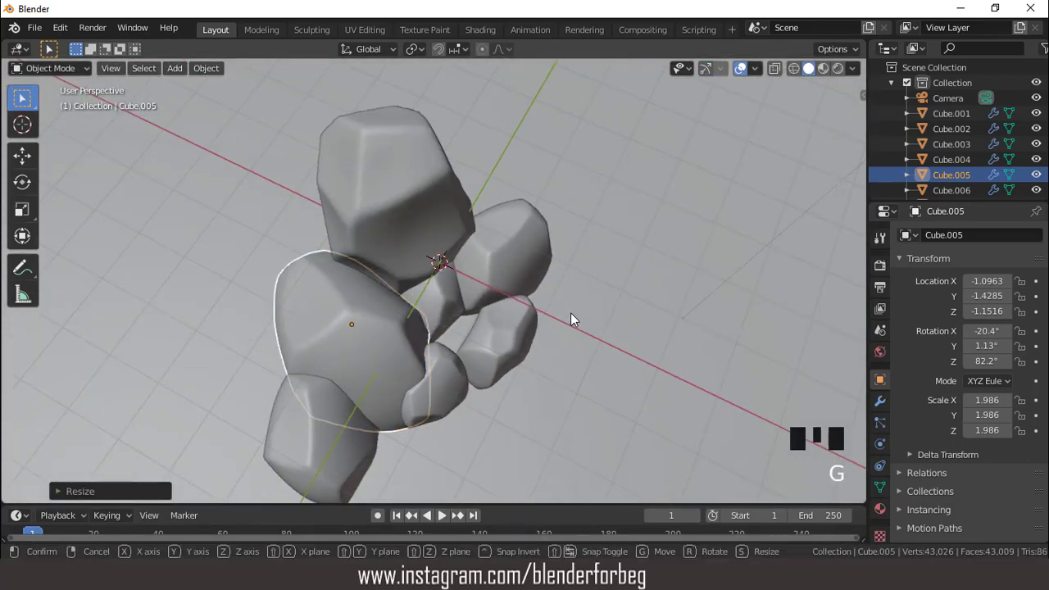
pyautogui.click(539, 273)
pyautogui.scroll(-2, 589, 278)
pyautogui.press('KP_0')
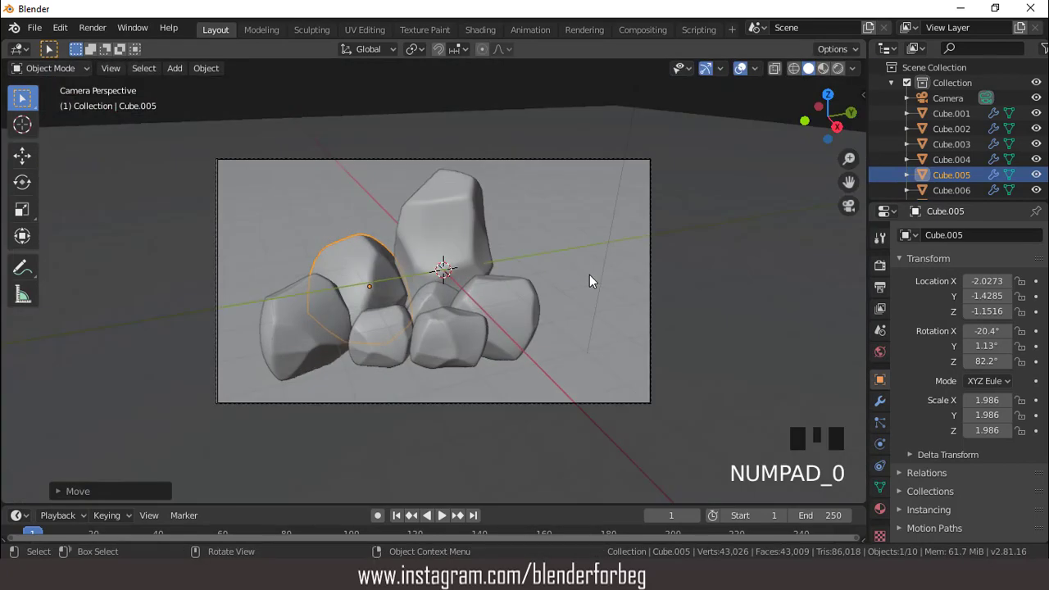
# Step: Check the camera composition with overlays temporarily hidden, and switch the viewport to rendered shading
pyautogui.click(741, 69)
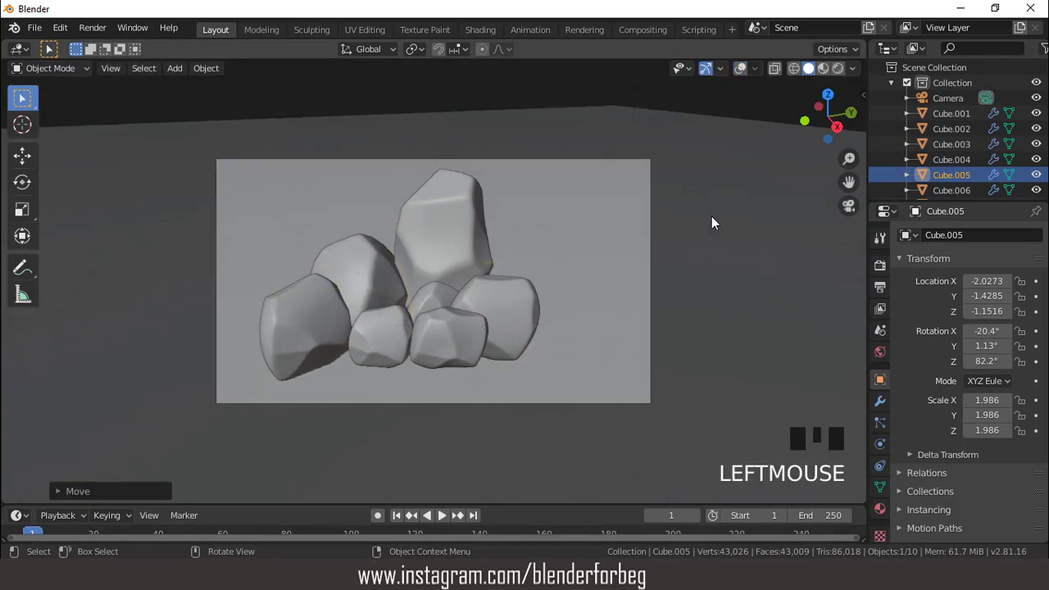
pyautogui.scroll(1, 711, 223)
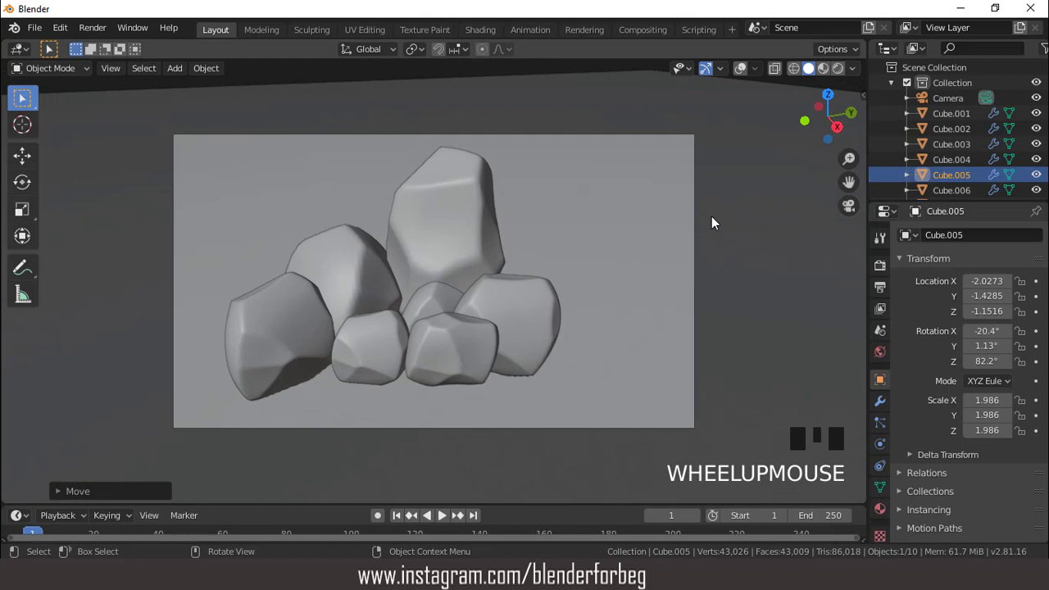
pyautogui.scroll(-2, 711, 223)
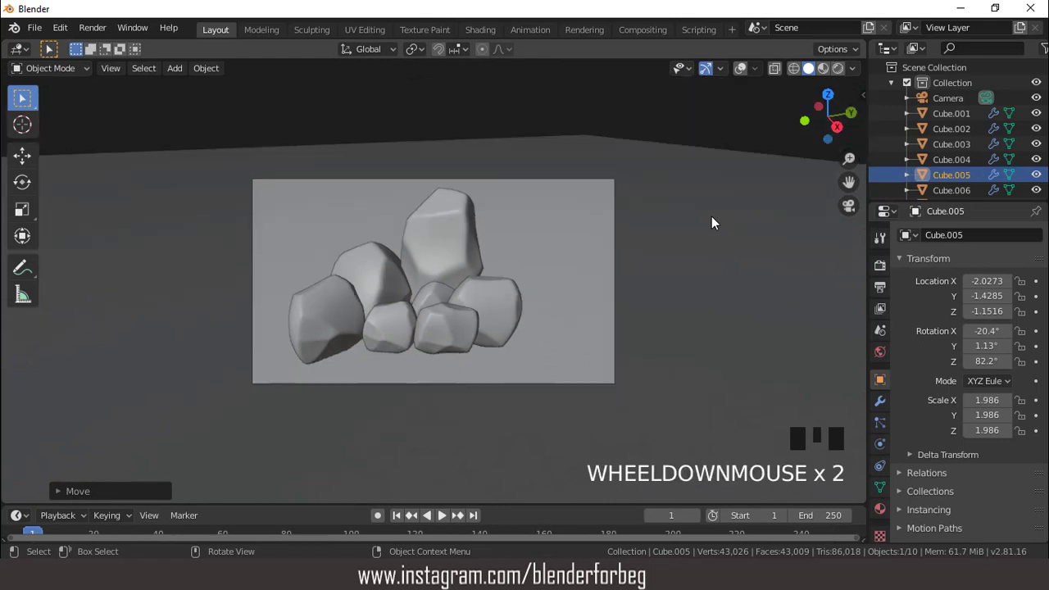
pyautogui.scroll(2, 711, 216)
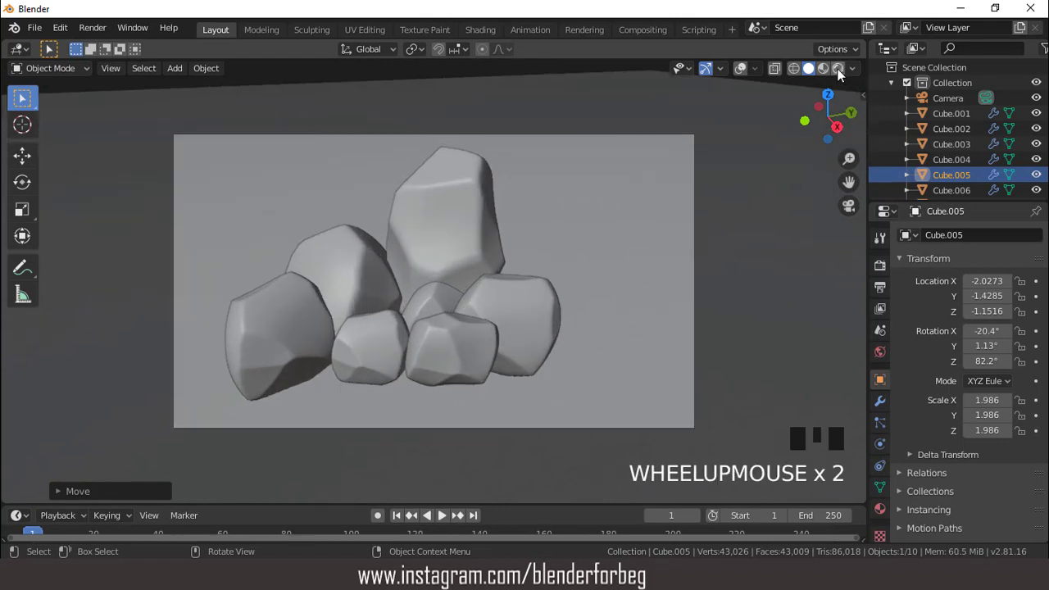
pyautogui.click(837, 70)
pyautogui.scroll(-2, 712, 196)
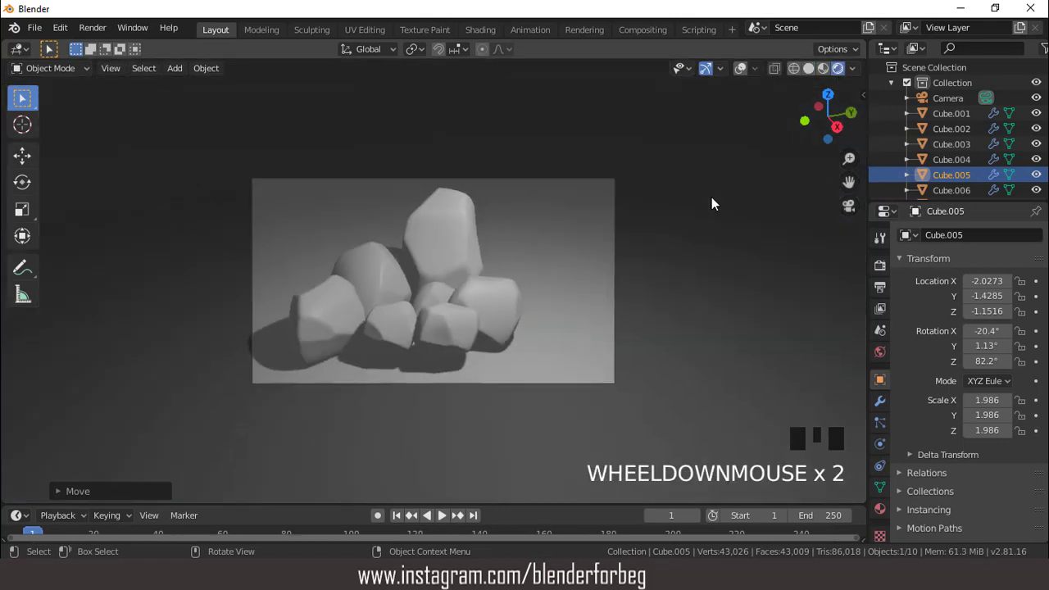
pyautogui.click(741, 68)
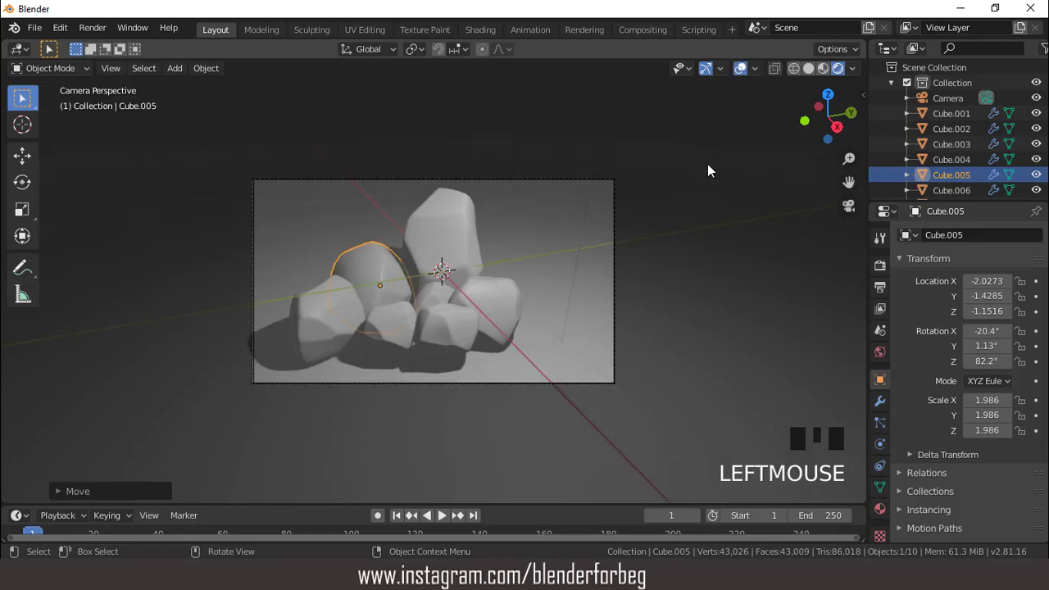
# Step: Select the scene light from the top view and change its type to Area
pyautogui.press('KP_7')
pyautogui.scroll(-3, 566, 242)
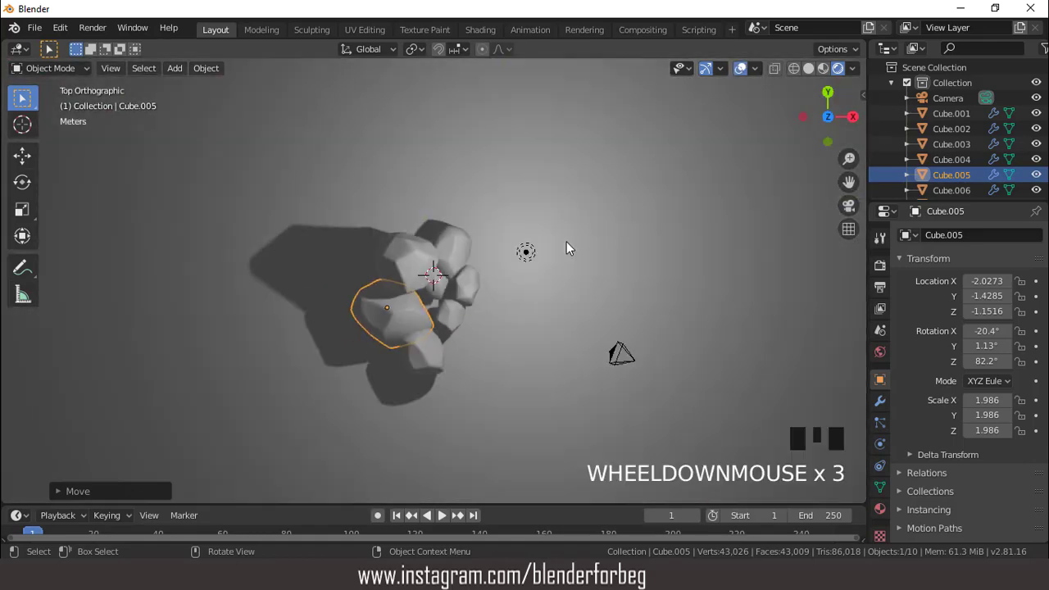
pyautogui.click(526, 254)
pyautogui.scroll(1, 602, 256)
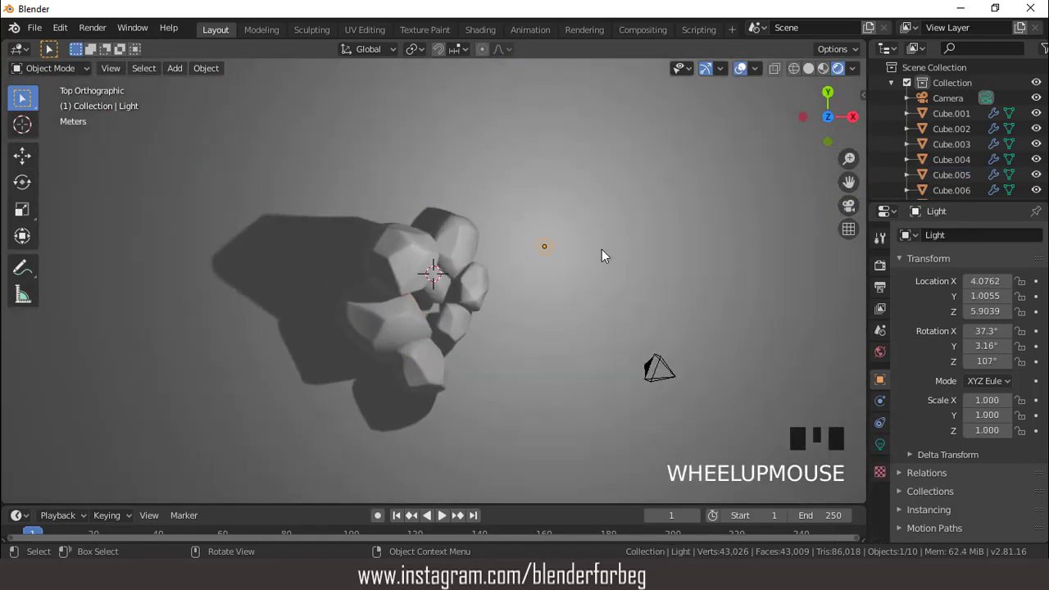
pyautogui.click(880, 444)
pyautogui.click(1024, 300)
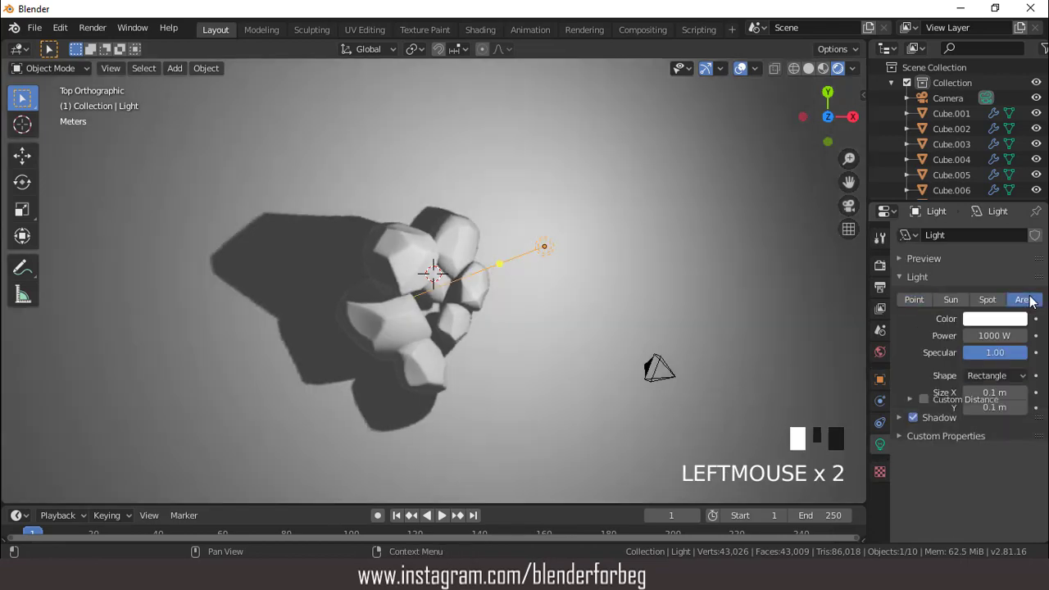
# Step: Move the area light closer to the camera and aim it at the rocks, checking the lighting through the camera
pyautogui.press('g')
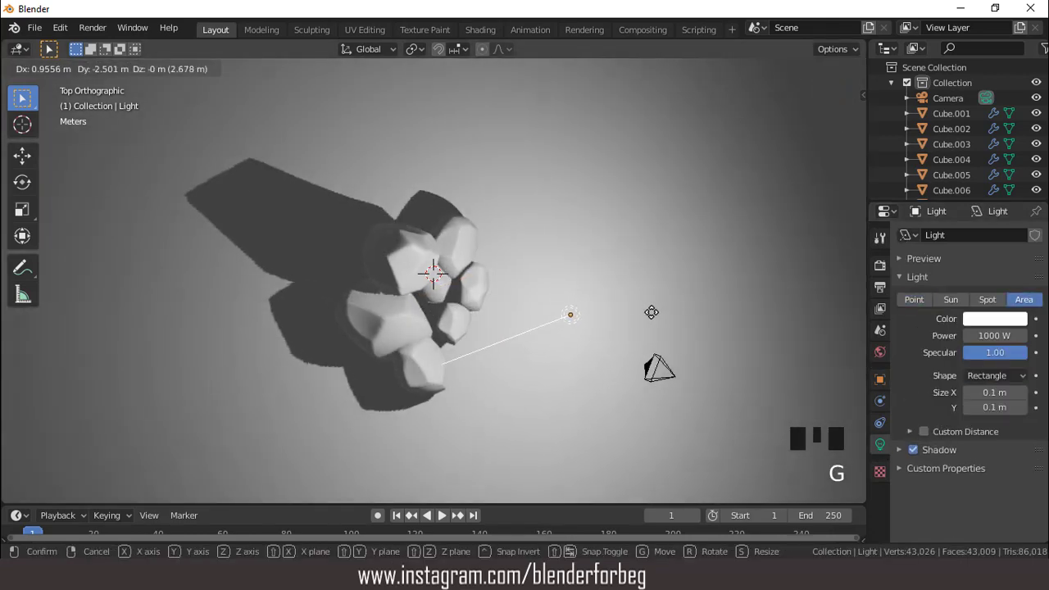
pyautogui.click(653, 318)
pyautogui.moveTo(523, 351)
pyautogui.mouseDown()
pyautogui.moveTo(456, 344)
pyautogui.moveTo(379, 280)
pyautogui.mouseUp()
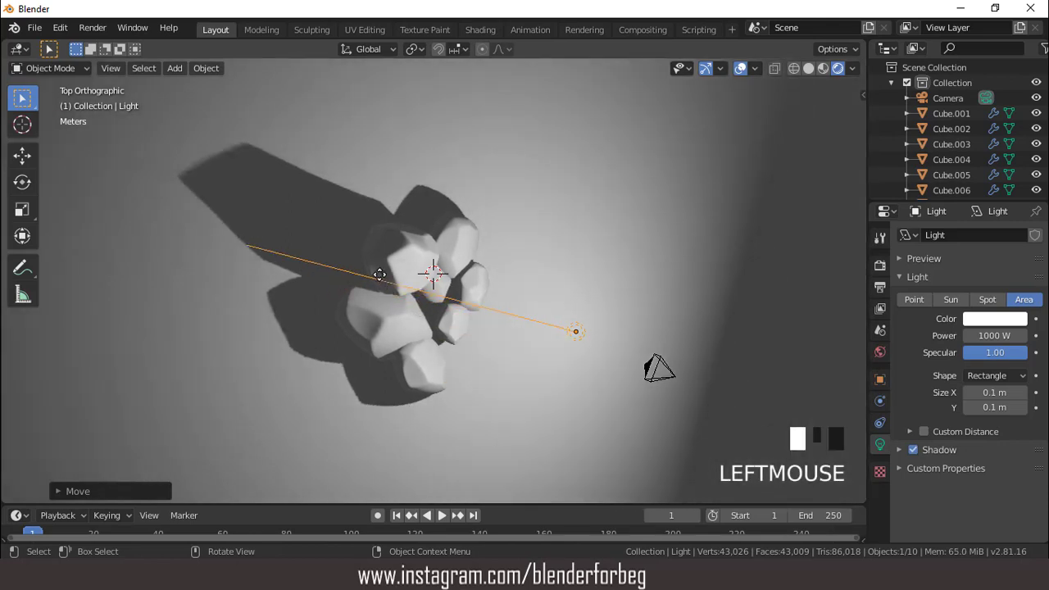
pyautogui.scroll(-3, 591, 276)
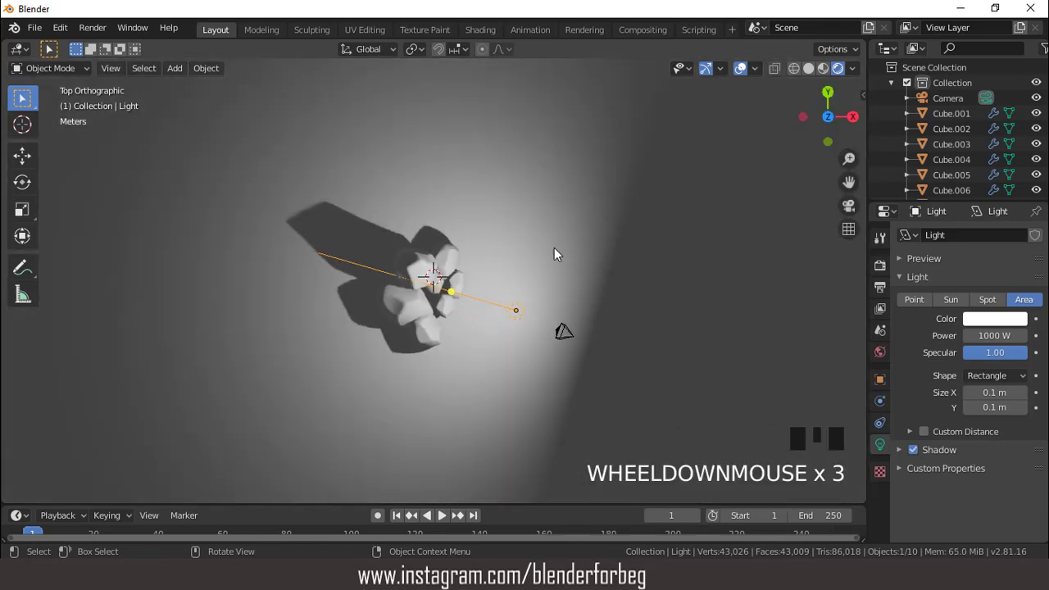
pyautogui.moveTo(554, 254); pyautogui.dragTo(464, 140, button='middle')
pyautogui.scroll(3, 520, 231)
pyautogui.press('KP_0')
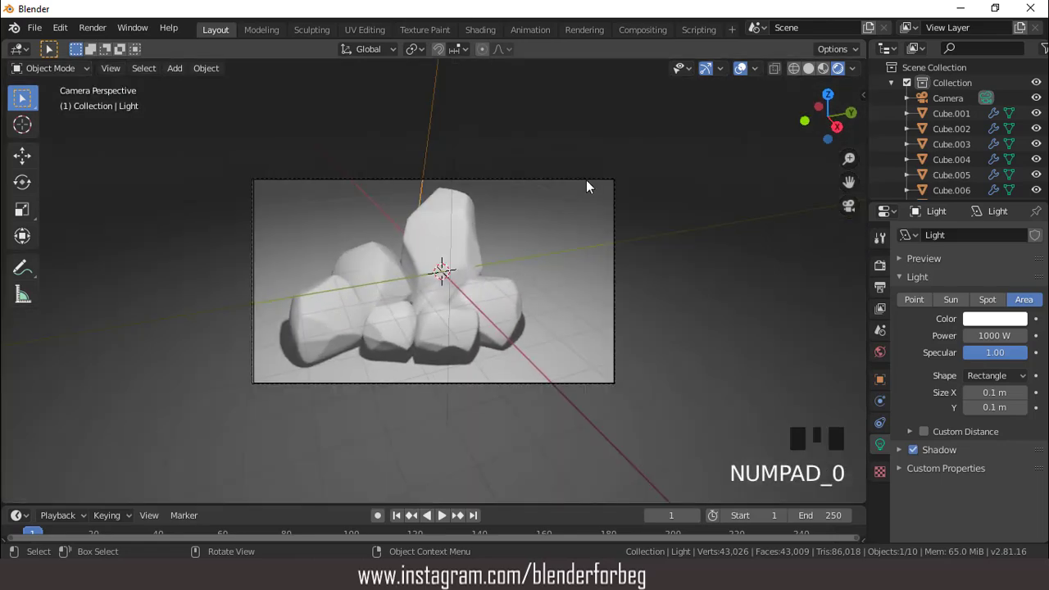
# Step: Select the camera and move it slightly within its view so the rock group sits more centrally in the frame
pyautogui.click(947, 98)
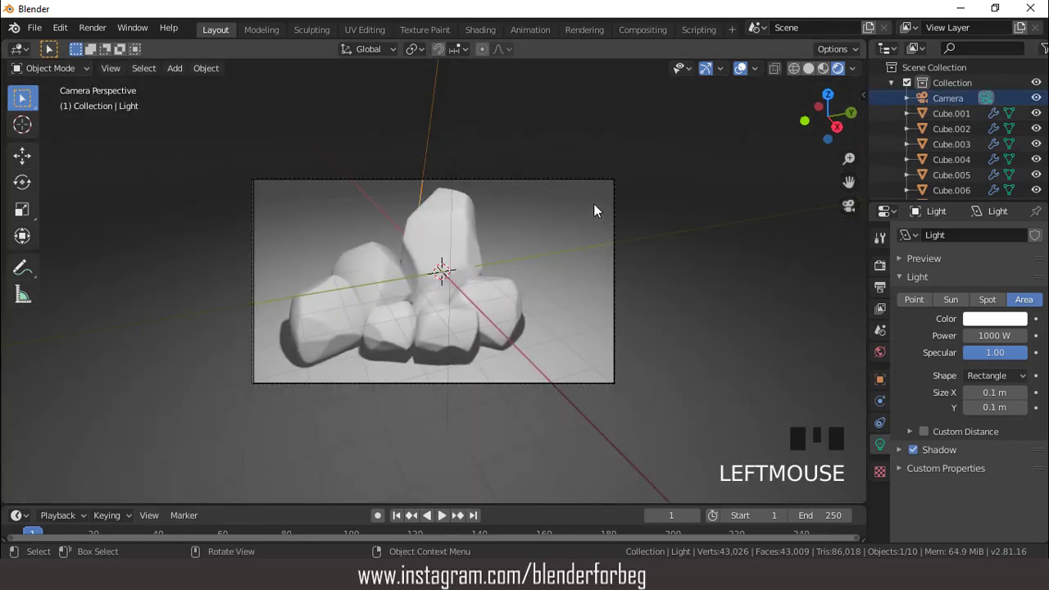
pyautogui.click(569, 178)
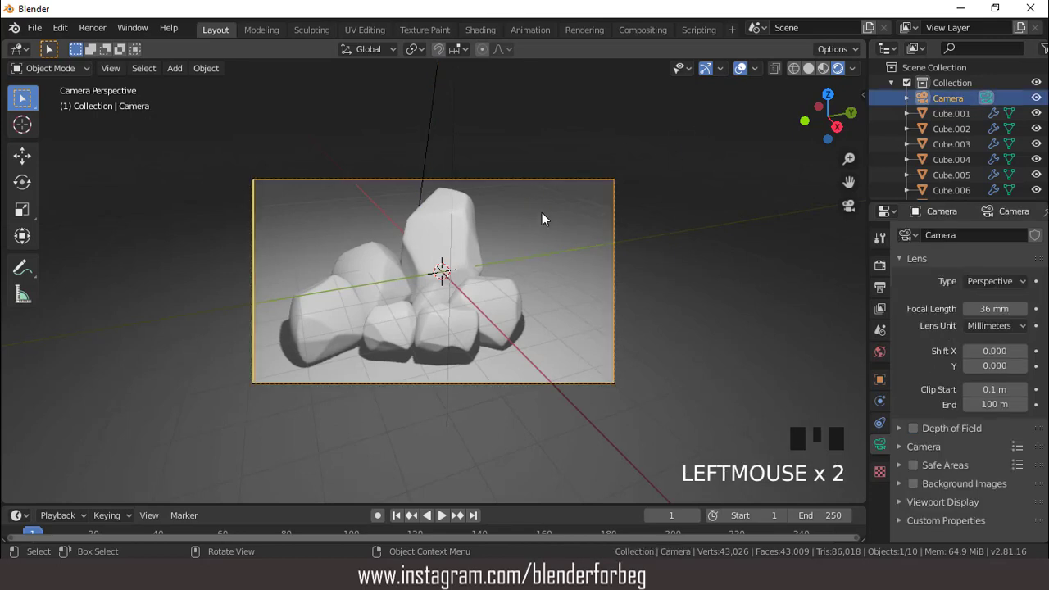
pyautogui.scroll(1, 542, 217)
pyautogui.press('g')
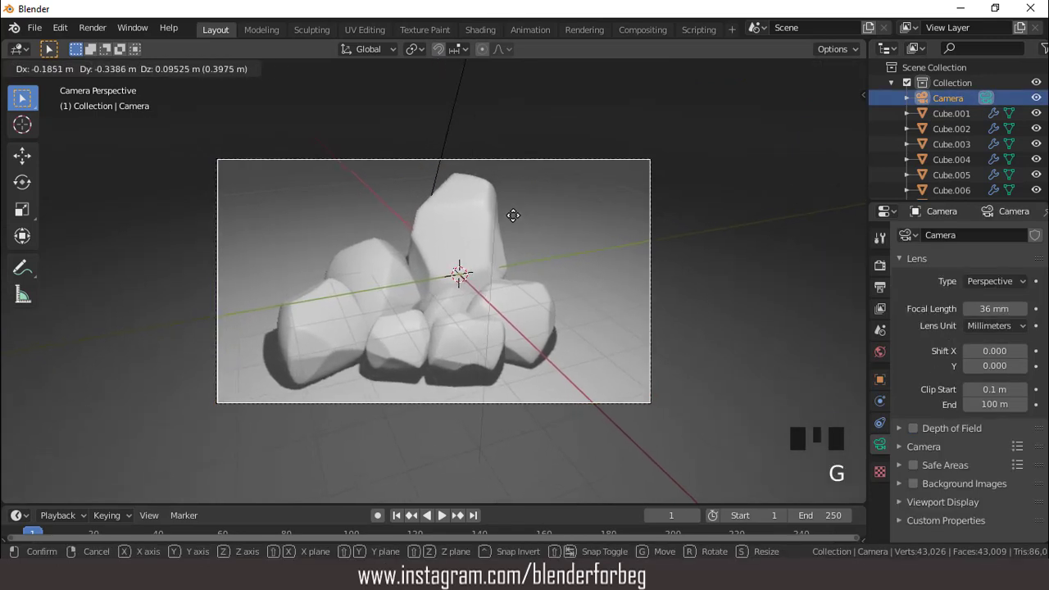
pyautogui.click(557, 308)
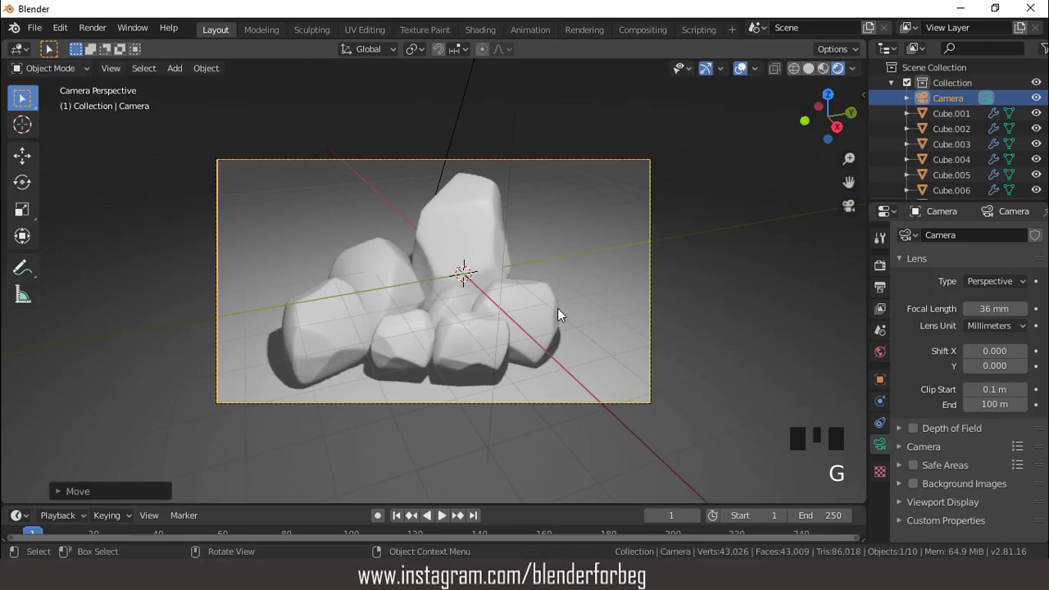
pyautogui.scroll(3, 557, 308)
pyautogui.scroll(-3, 557, 309)
# Step: Enable Ambient Occlusion and Screen Space Reflections in the Eevee render settings, leave Bloom off, and expand the reflection options
pyautogui.click(881, 267)
pyautogui.click(913, 338)
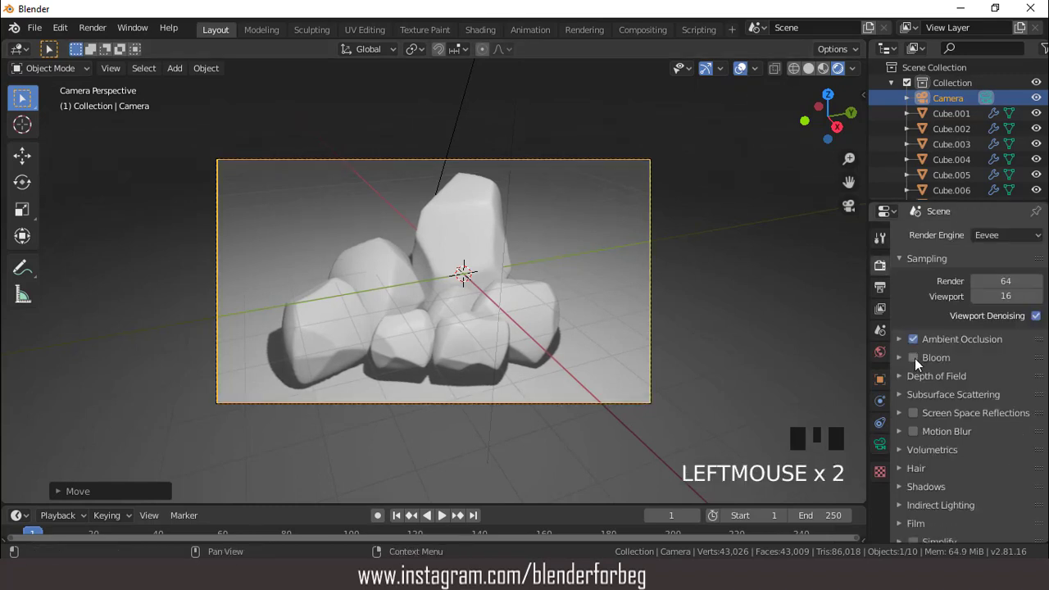
pyautogui.click(913, 359)
pyautogui.click(913, 359)
pyautogui.click(912, 413)
pyautogui.click(910, 426)
pyautogui.click(900, 413)
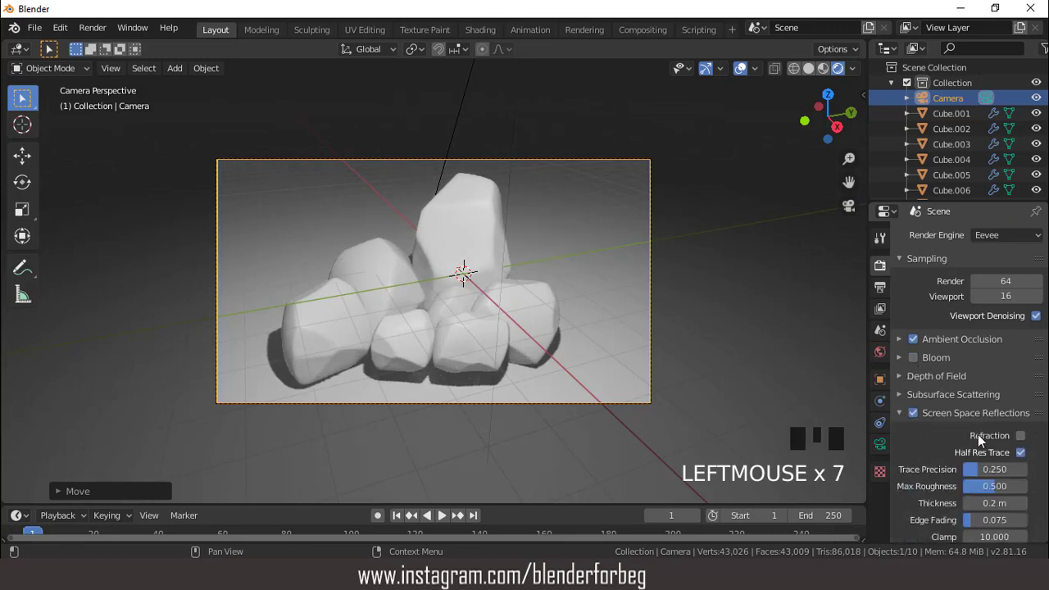
# Step: Enable Refraction in the Screen Space Reflections settings
pyautogui.click(1021, 435)
pyautogui.scroll(1, 594, 287)
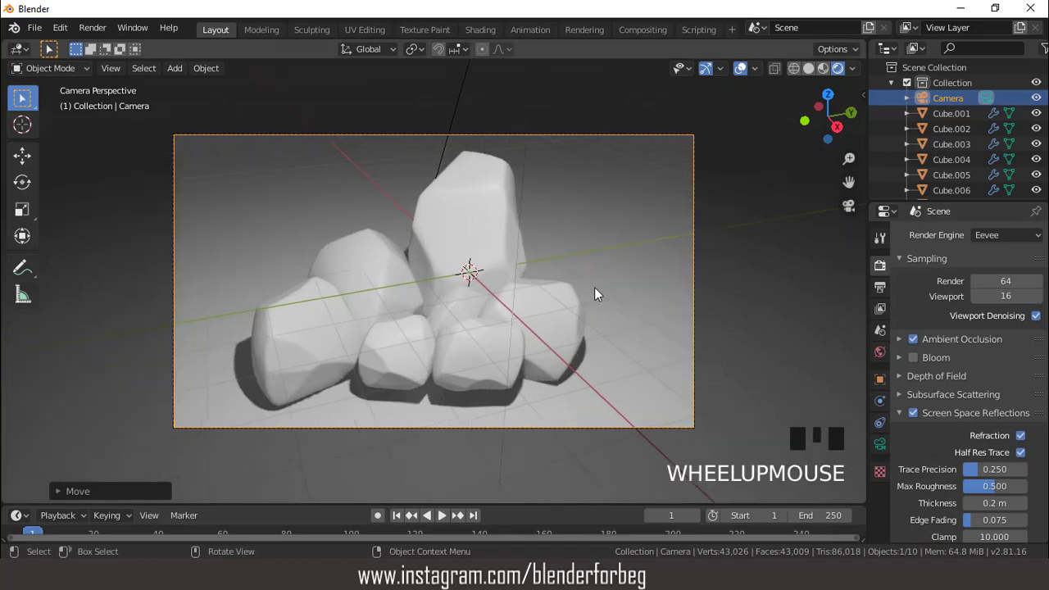
pyautogui.scroll(-3, 586, 286)
# Step: Give the ground plane a new material with a dark green base color (H 0.300, S 0.941, V 0.553) and hide the viewport overlays
pyautogui.click(575, 274)
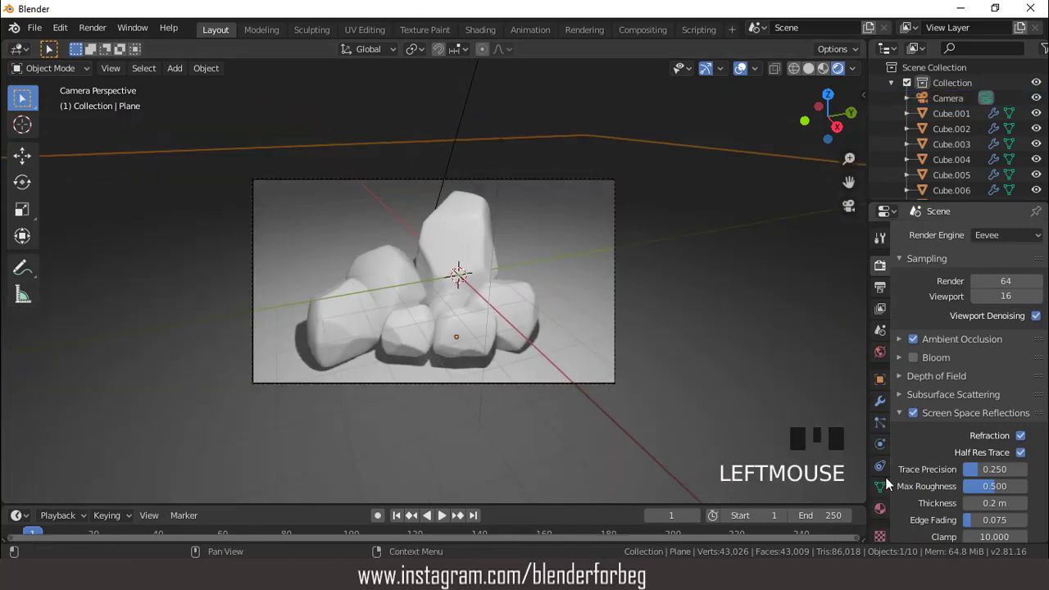
pyautogui.click(879, 508)
pyautogui.click(977, 304)
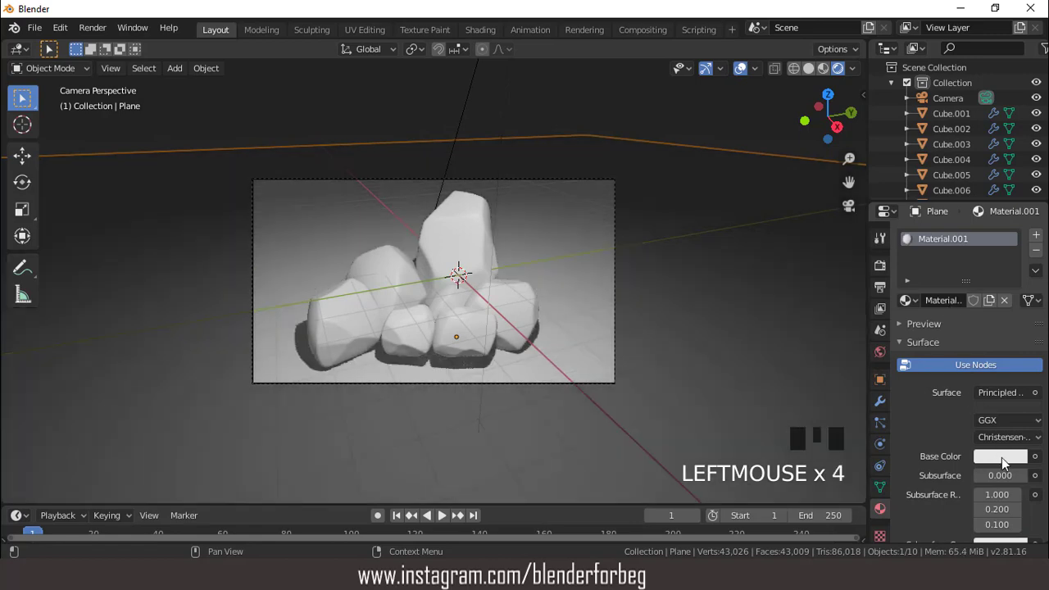
pyautogui.click(1001, 456)
pyautogui.moveTo(943, 286); pyautogui.dragTo(896, 276)
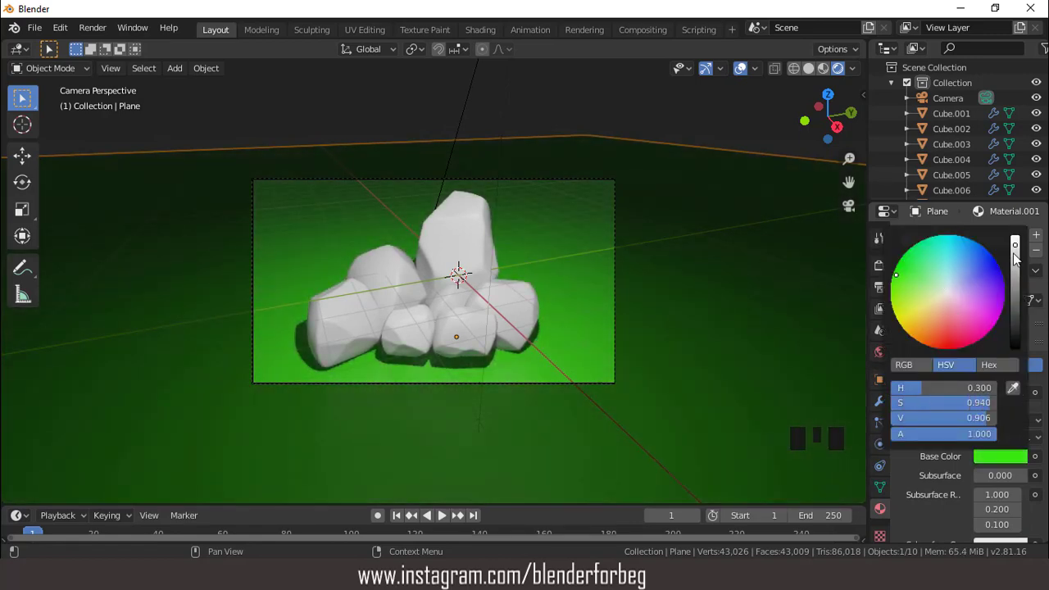
pyautogui.moveTo(1015, 258); pyautogui.dragTo(1014, 285)
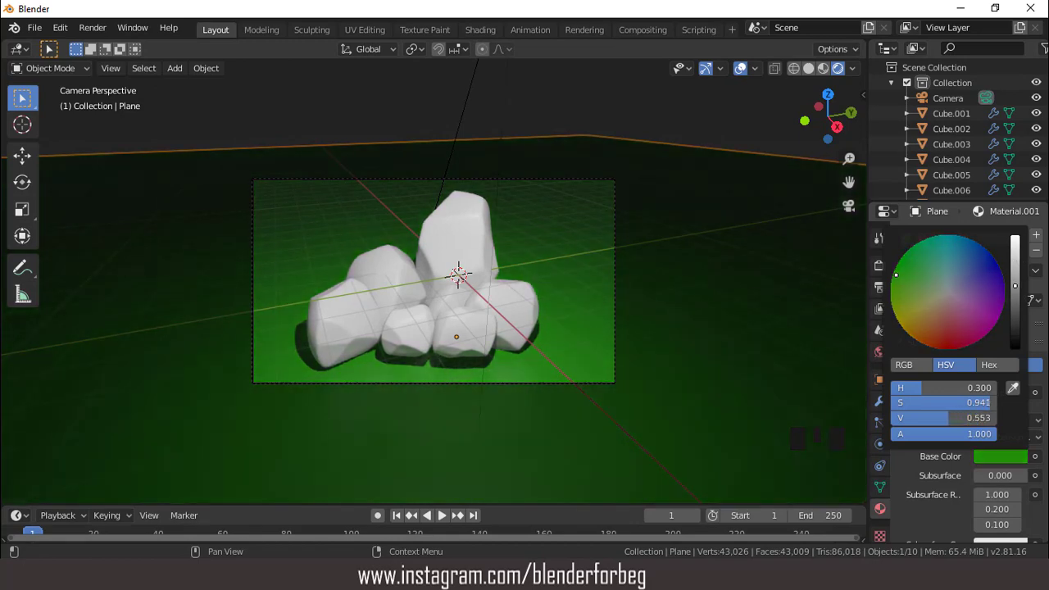
pyautogui.click(740, 70)
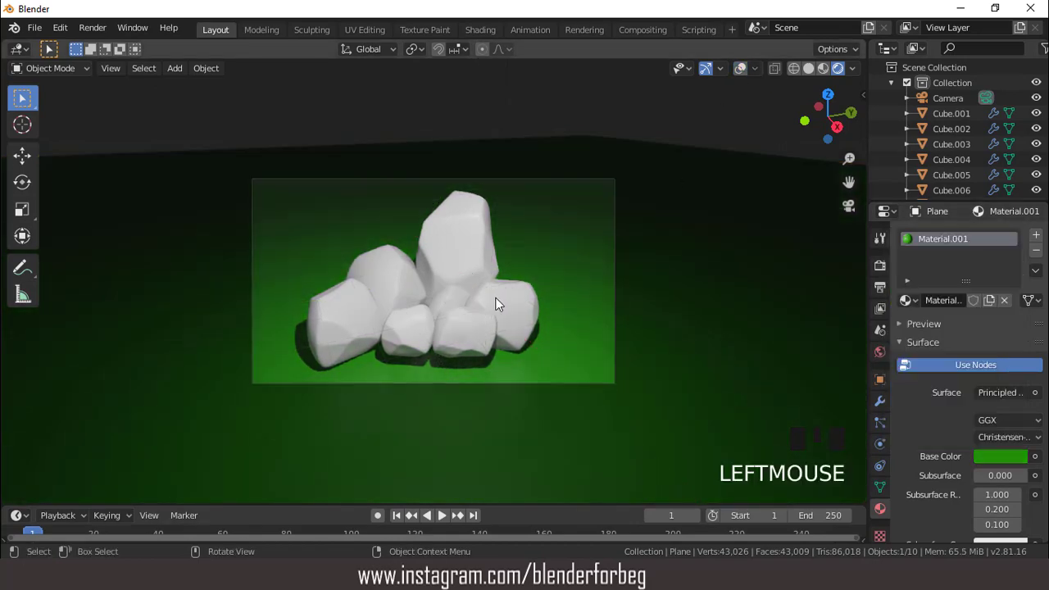
pyautogui.scroll(2, 495, 304)
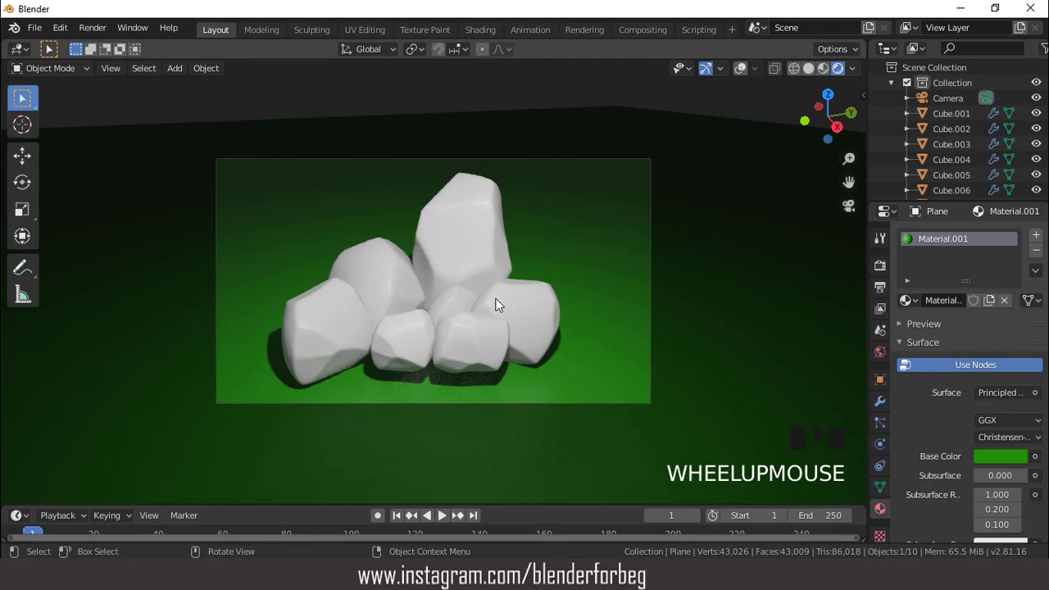
# Step: Give the tallest rock a new material with a pale blue base color (H 0.518, S 0.241, V 0.906)
pyautogui.click(474, 250)
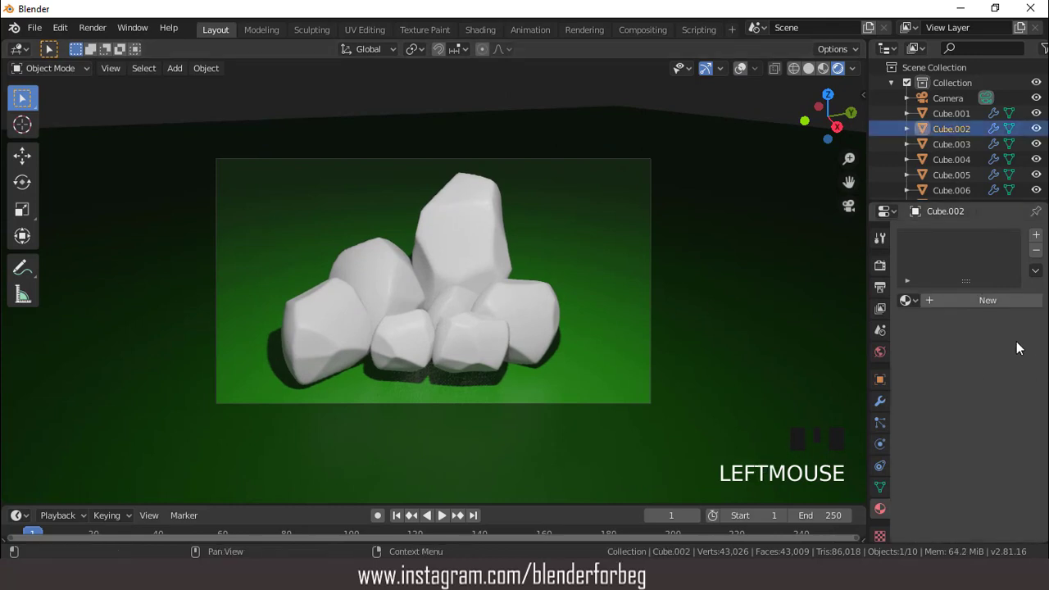
pyautogui.click(976, 301)
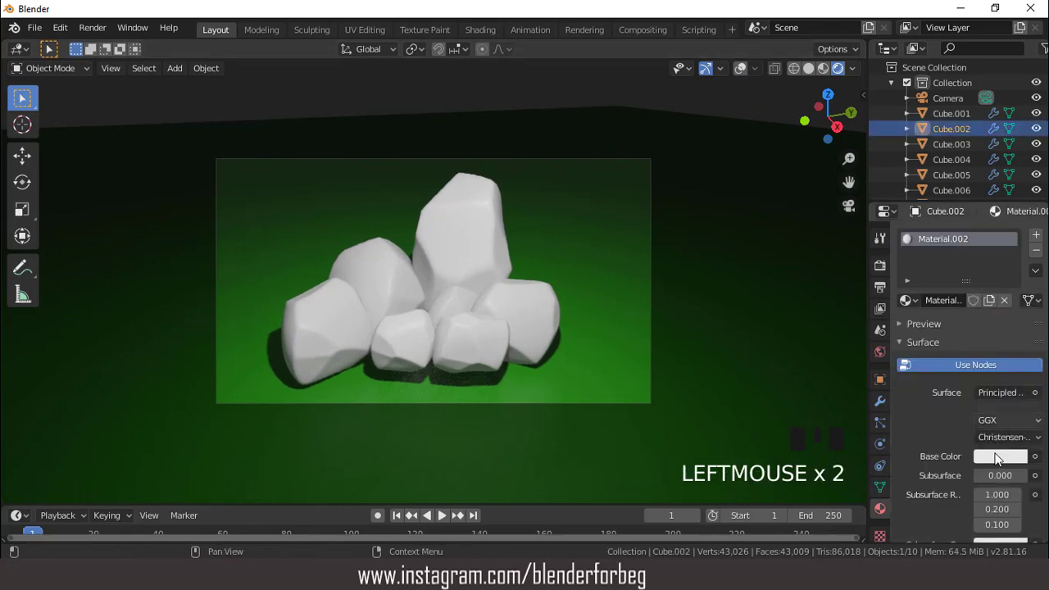
pyautogui.click(999, 456)
pyautogui.moveTo(946, 289); pyautogui.dragTo(952, 274)
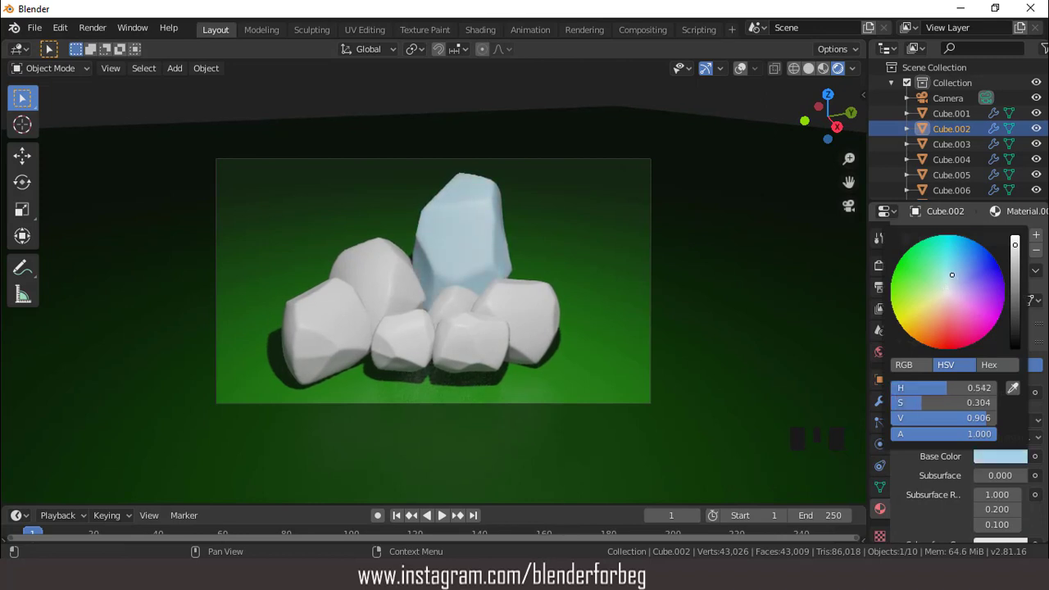
pyautogui.moveTo(951, 274); pyautogui.dragTo(948, 278)
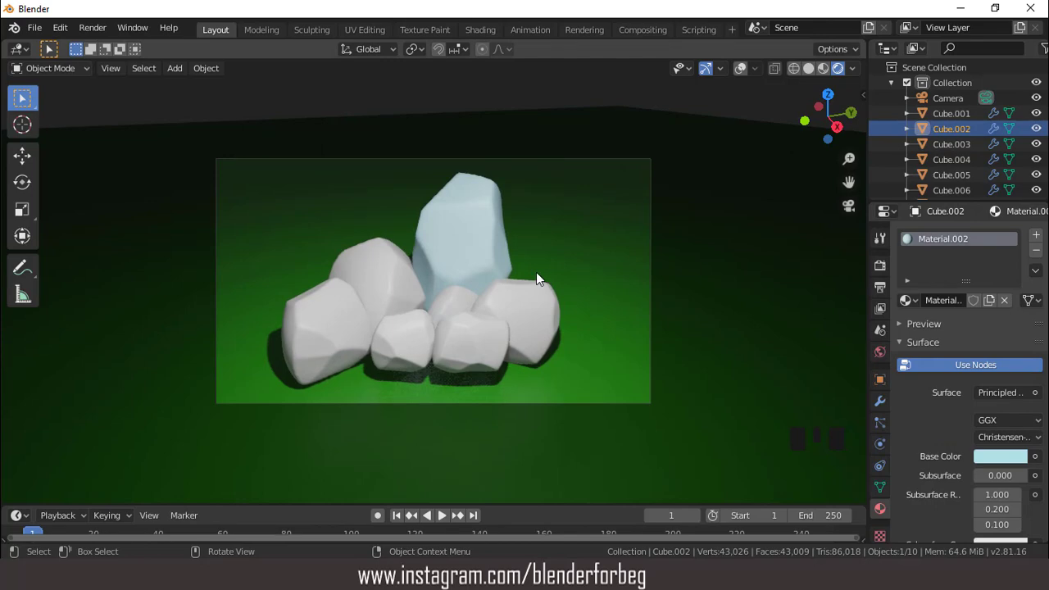
# Step: Show the overlays, leave the camera view, and link the tallest rock's material to the five surrounding outer rocks
pyautogui.click(741, 69)
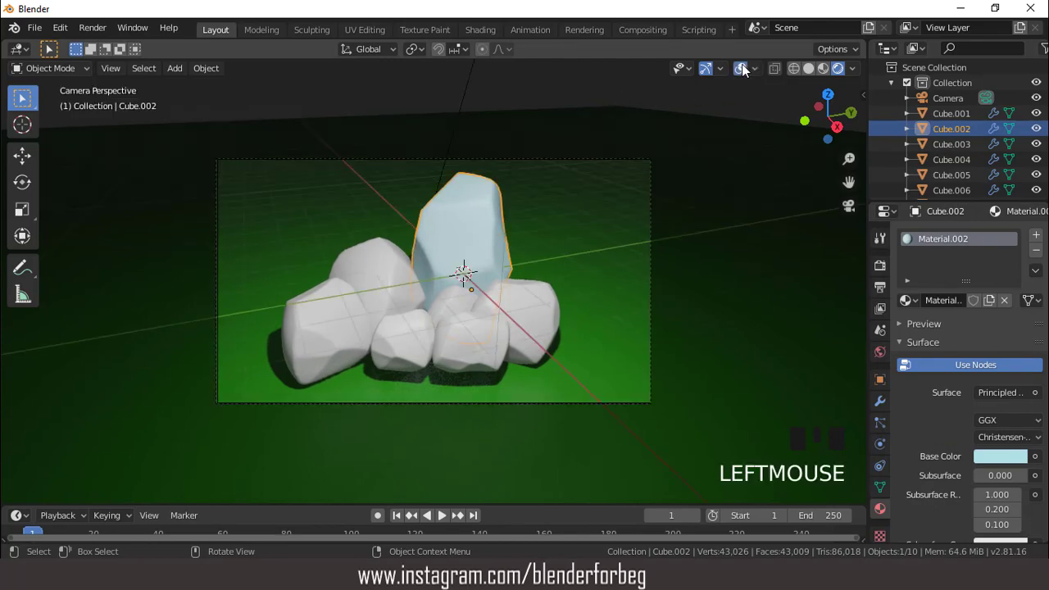
pyautogui.press('KP_0')
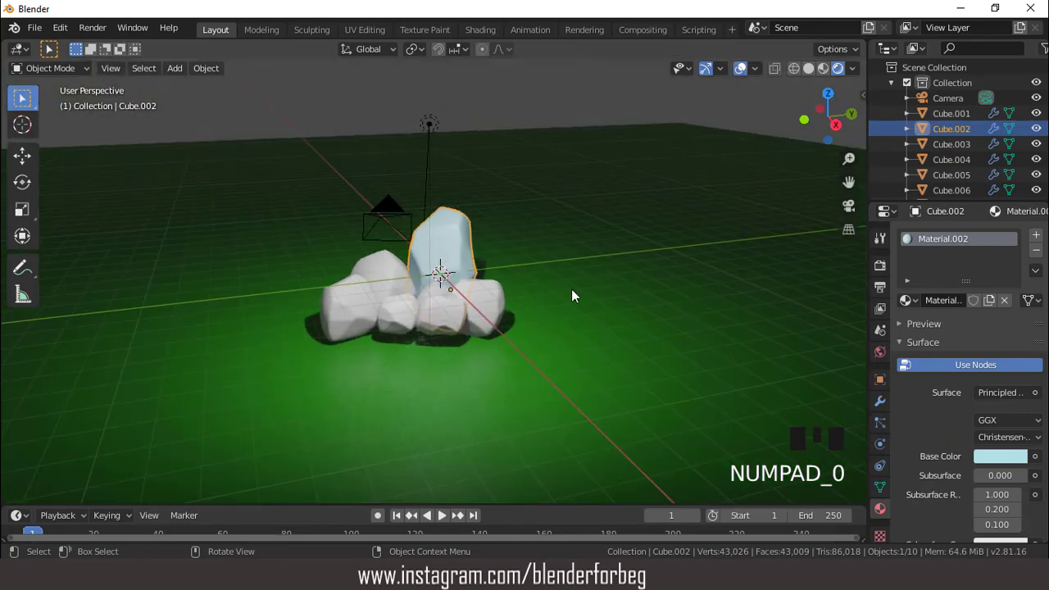
pyautogui.scroll(3, 571, 289)
pyautogui.click(541, 311)
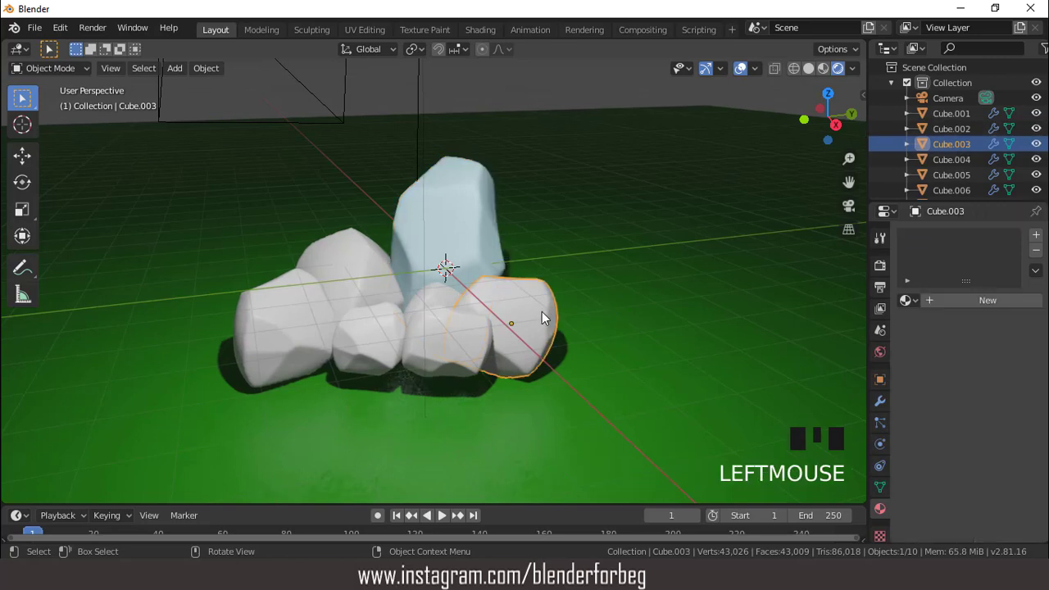
pyautogui.keyDown('shift'); pyautogui.click(460, 333); pyautogui.keyUp('shift')
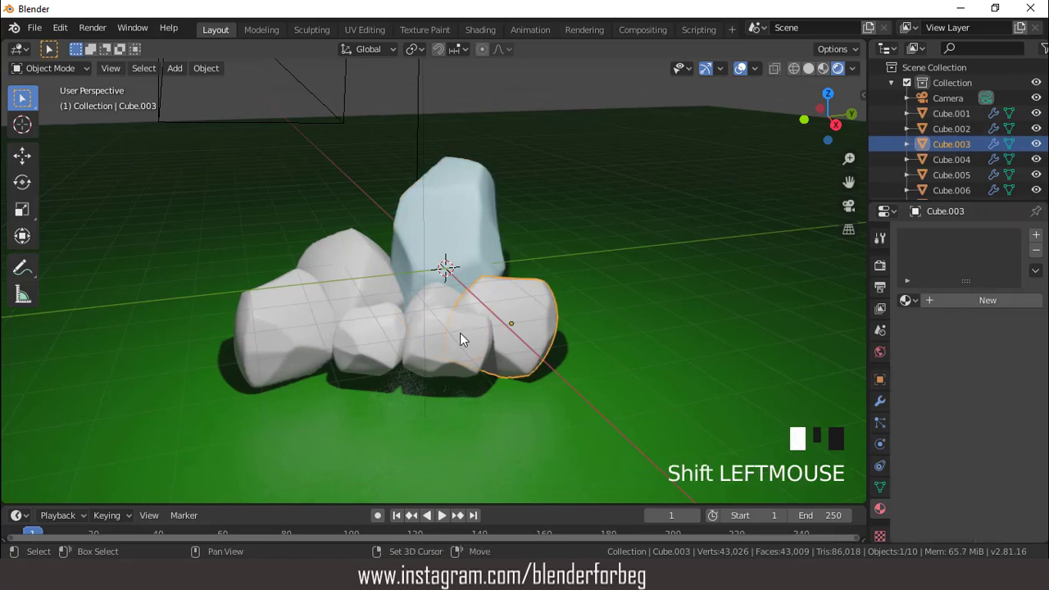
pyautogui.keyDown('shift'); pyautogui.click(389, 326); pyautogui.keyUp('shift')
pyautogui.keyDown('shift'); pyautogui.click(427, 297); pyautogui.keyUp('shift')
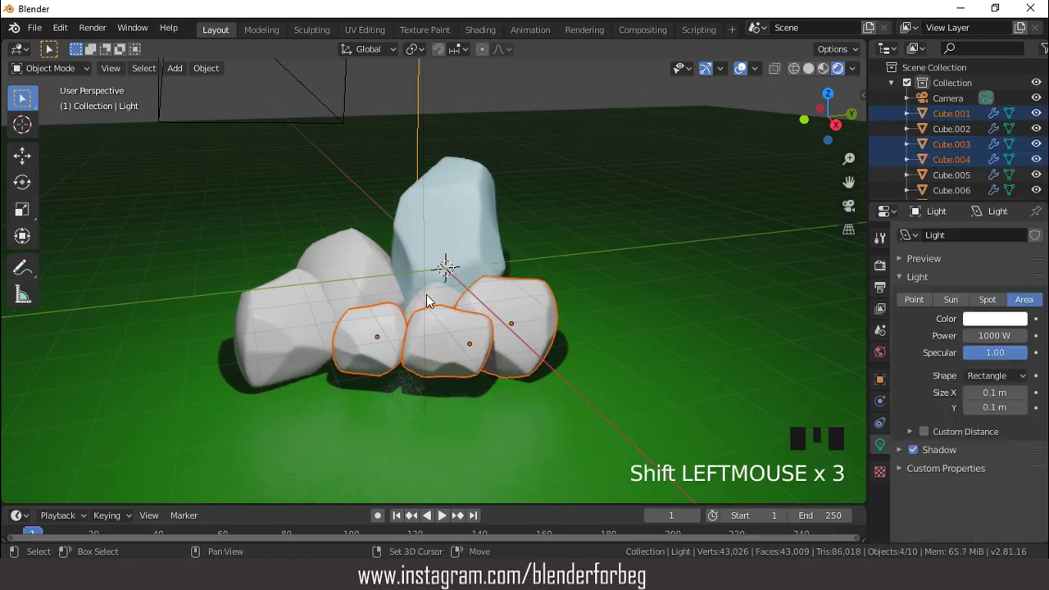
pyautogui.keyDown('shift'); pyautogui.click(351, 267); pyautogui.keyUp('shift')
pyautogui.keyDown('shift'); pyautogui.click(272, 311); pyautogui.keyUp('shift')
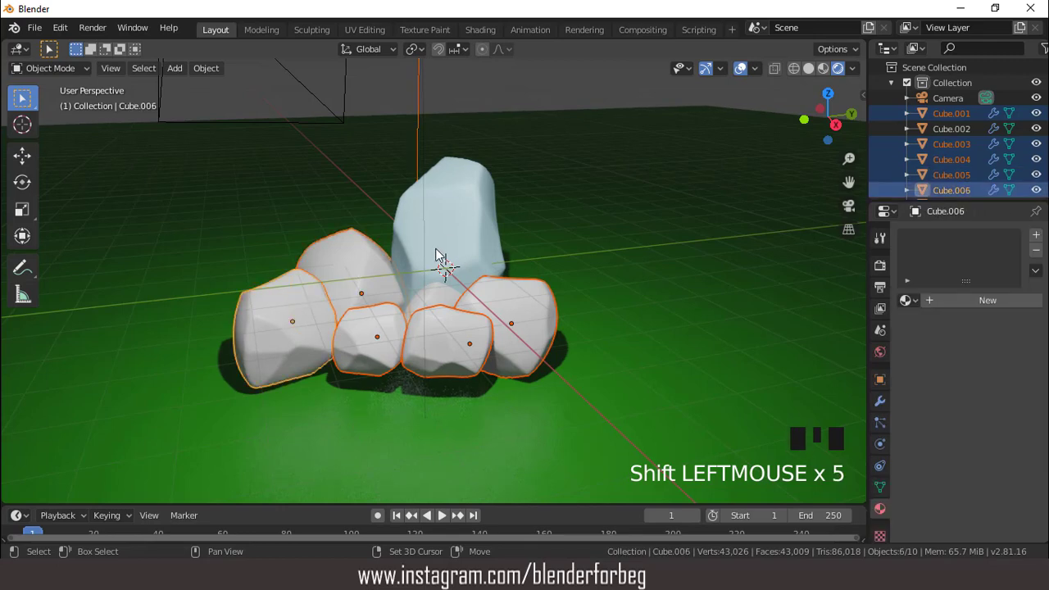
pyautogui.keyDown('shift'); pyautogui.click(467, 213); pyautogui.keyUp('shift')
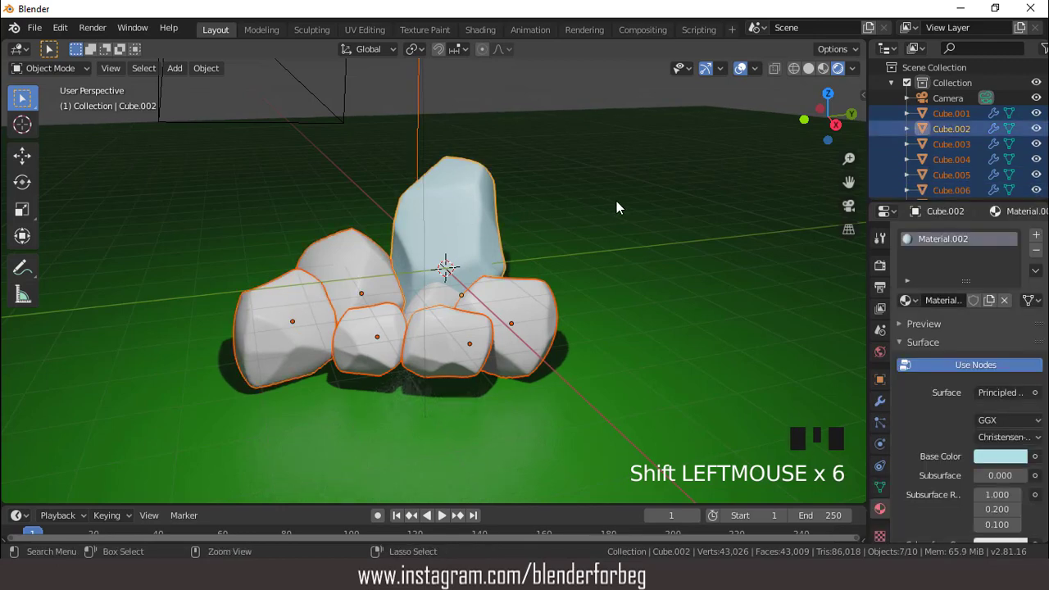
pyautogui.hotkey('ctrl', 'l')
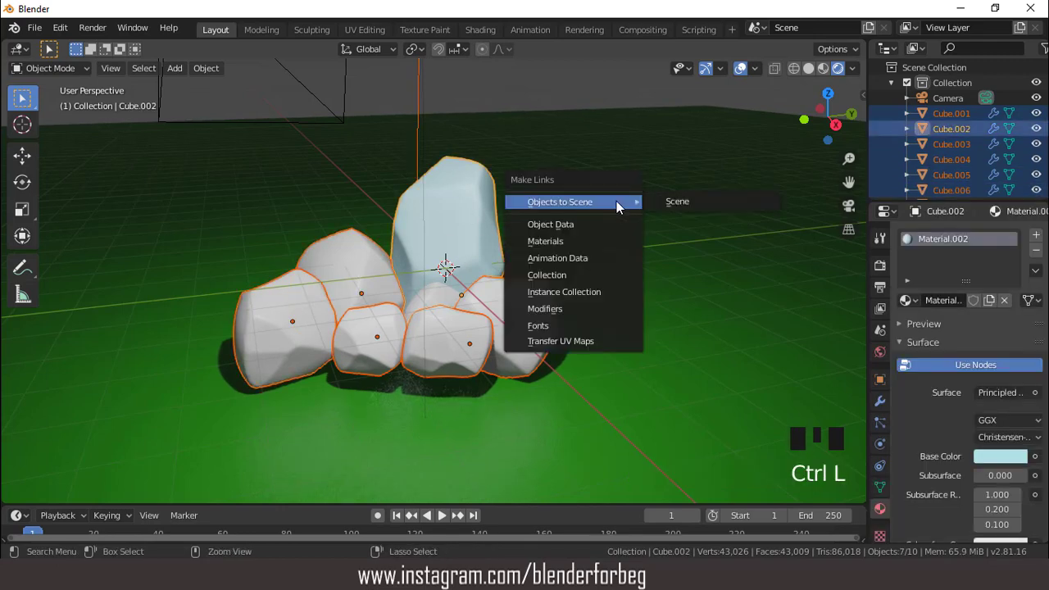
pyautogui.click(564, 240)
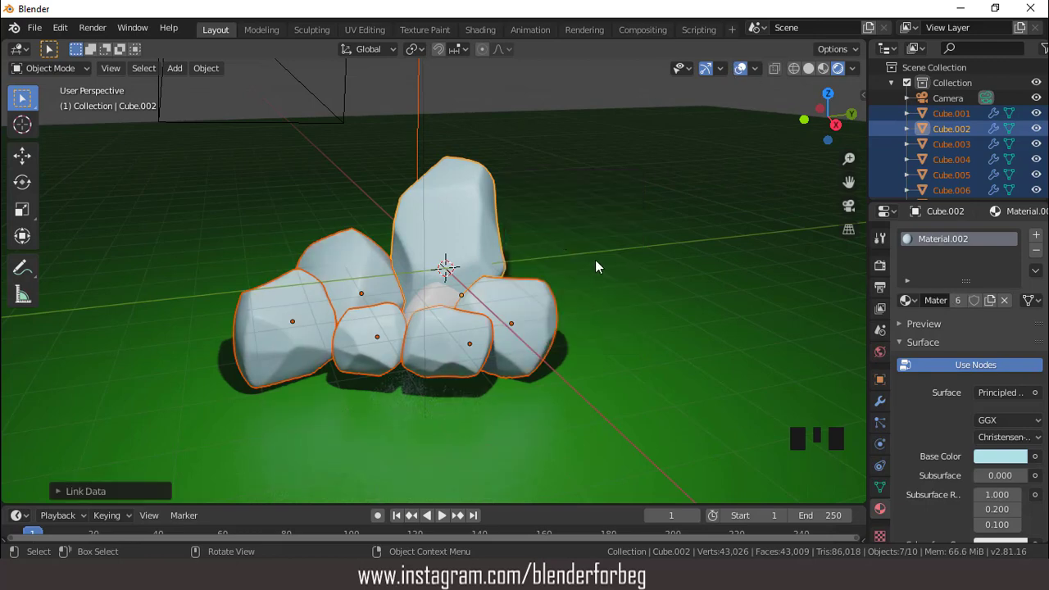
# Step: Link the tallest rock's material to the small rock tucked in the middle of the group
pyautogui.click(445, 299)
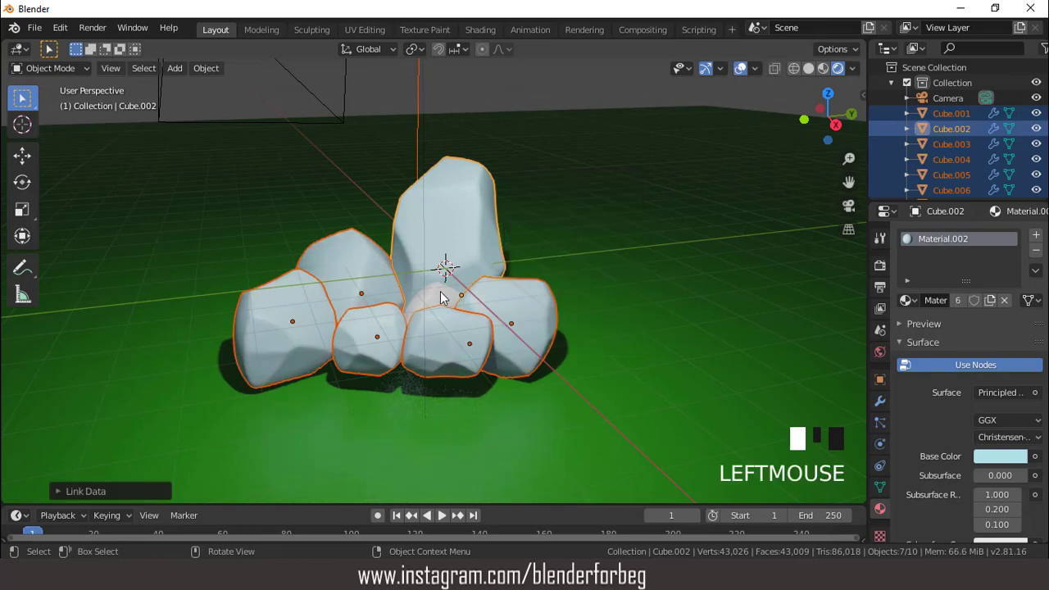
pyautogui.keyDown('shift'); pyautogui.click(458, 243); pyautogui.keyUp('shift')
pyautogui.hotkey('ctrl', 'l')
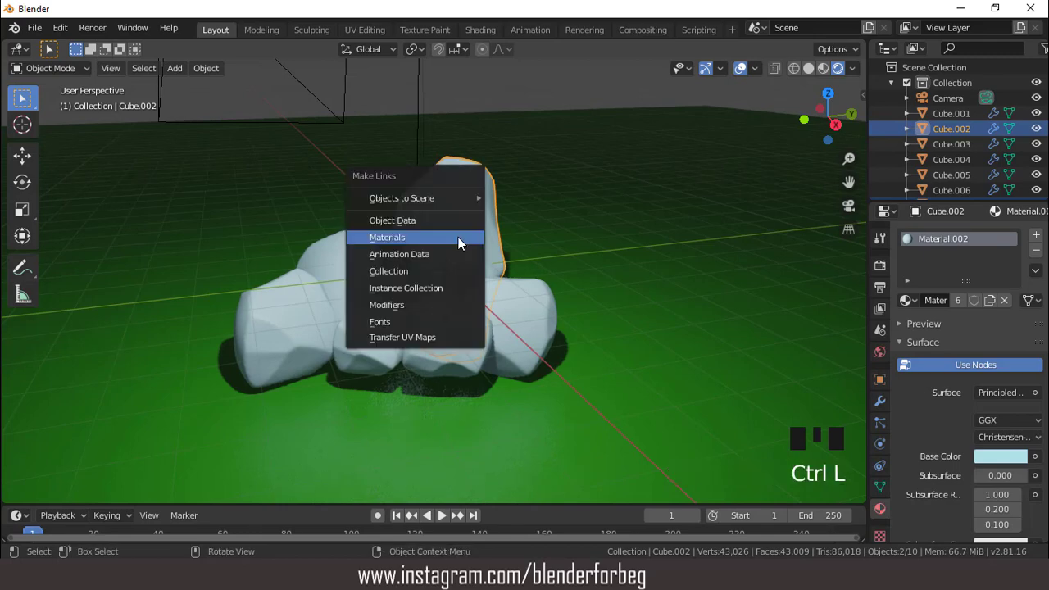
pyautogui.click(458, 236)
pyautogui.scroll(-2, 617, 128)
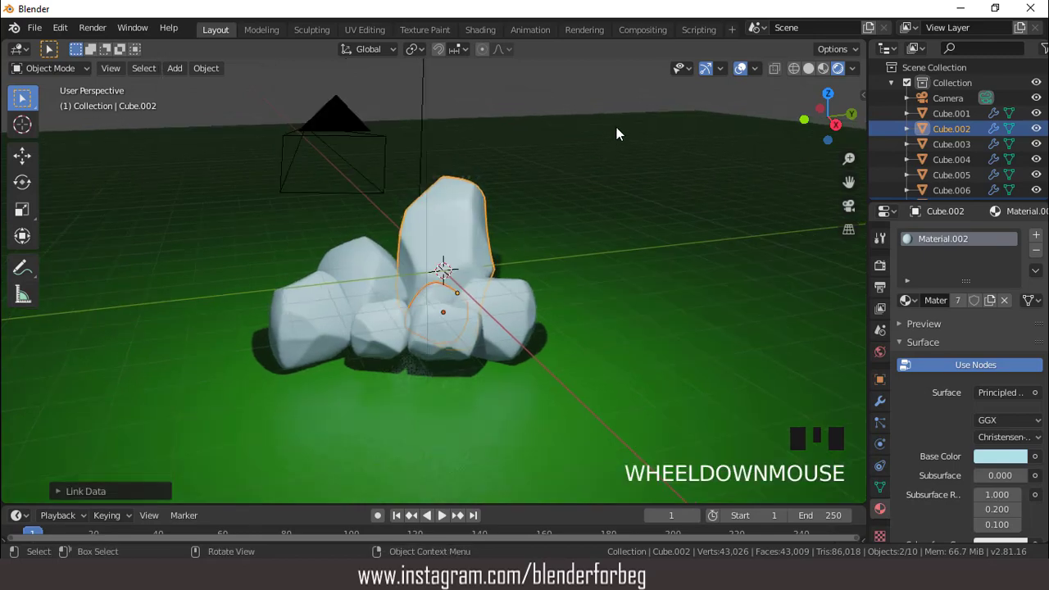
# Step: Darken the rocks' shared base color to a muted blue-grey, judging it through the camera with the overlays hidden
pyautogui.click(740, 68)
pyautogui.scroll(2, 707, 155)
pyautogui.press('KP_0')
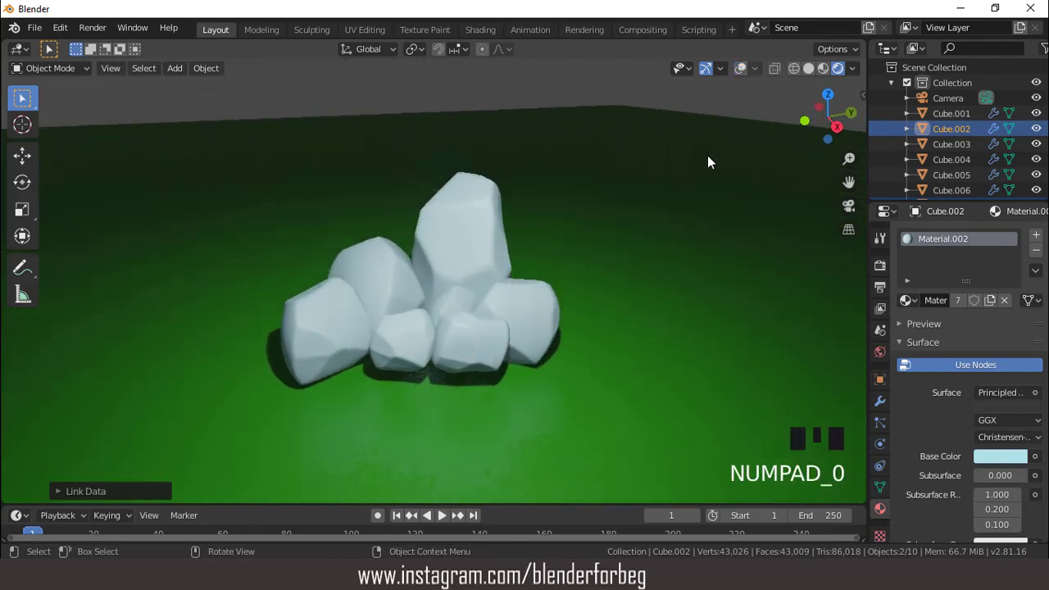
pyautogui.scroll(1, 707, 156)
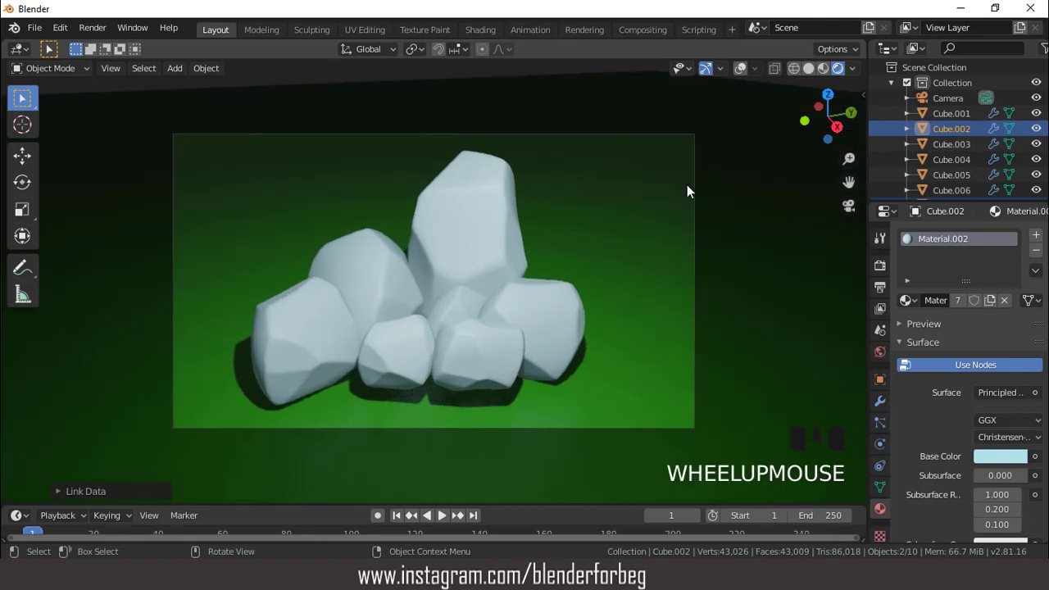
pyautogui.click(994, 464)
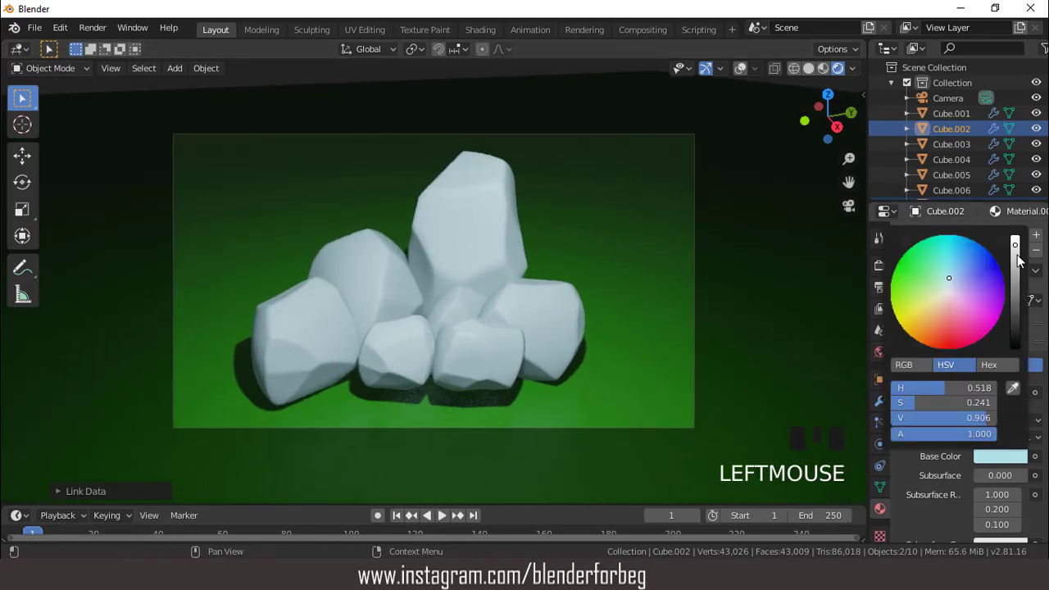
pyautogui.moveTo(1016, 260); pyautogui.dragTo(1016, 289)
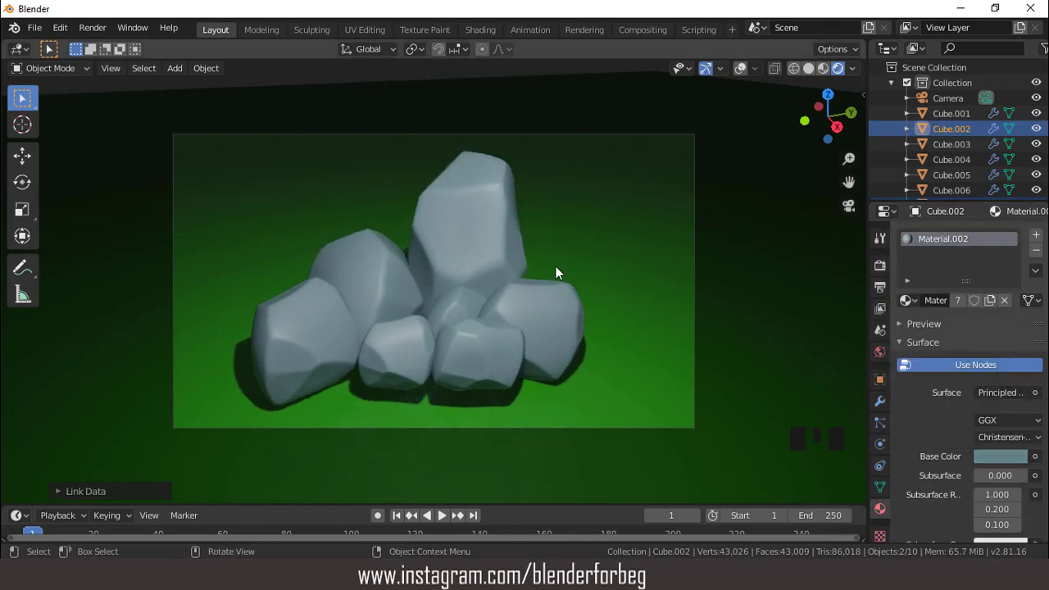
pyautogui.scroll(1, 550, 264)
pyautogui.scroll(-1, 549, 262)
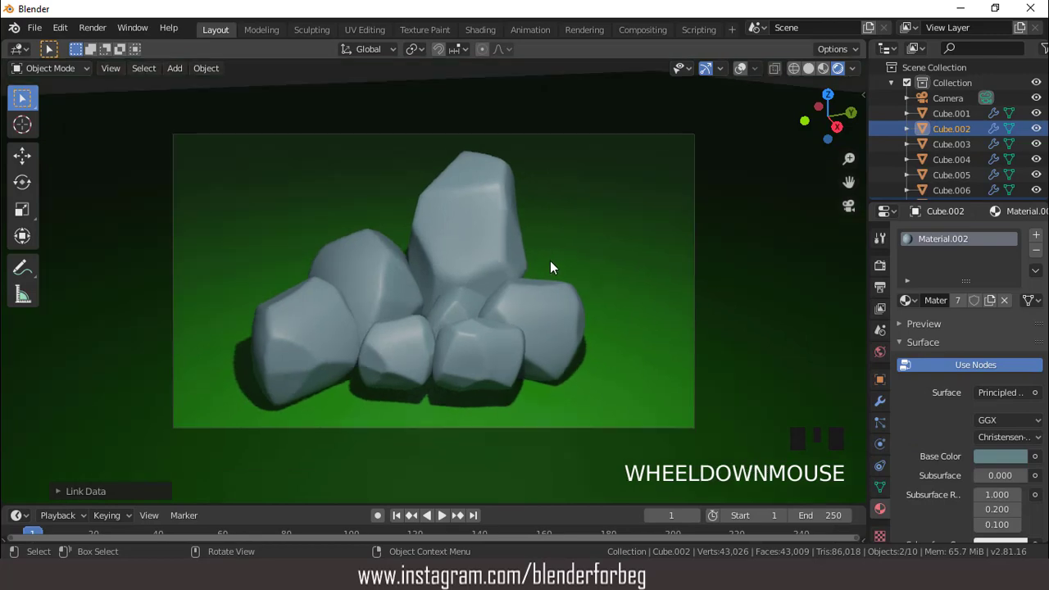
# Step: Show the overlays again, lower the area light about 3 m along the global Z axis, and check the lighting through the camera
pyautogui.click(740, 67)
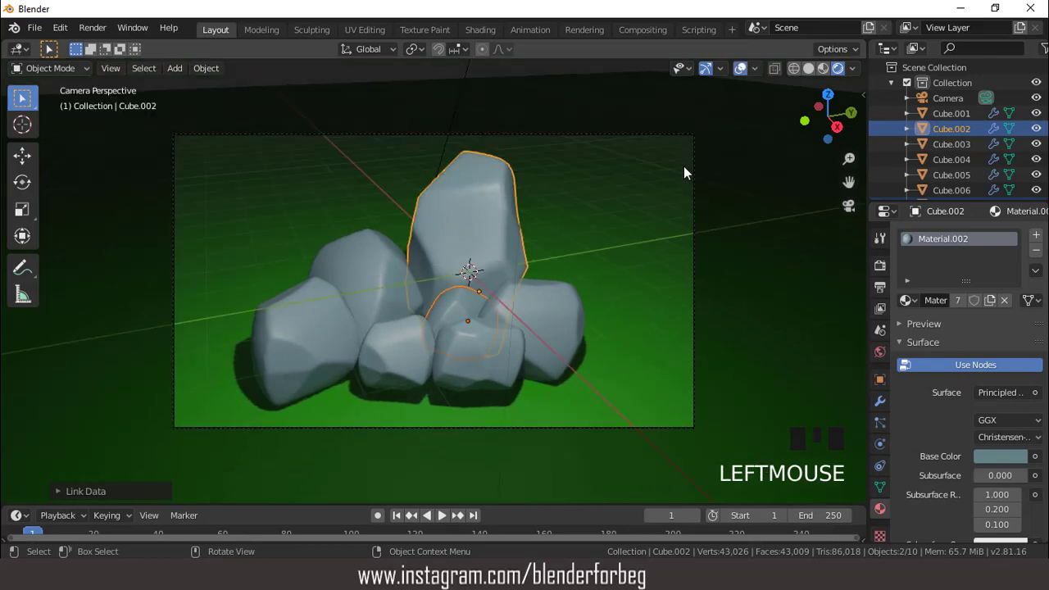
pyautogui.press('KP_7')
pyautogui.scroll(-3, 618, 272)
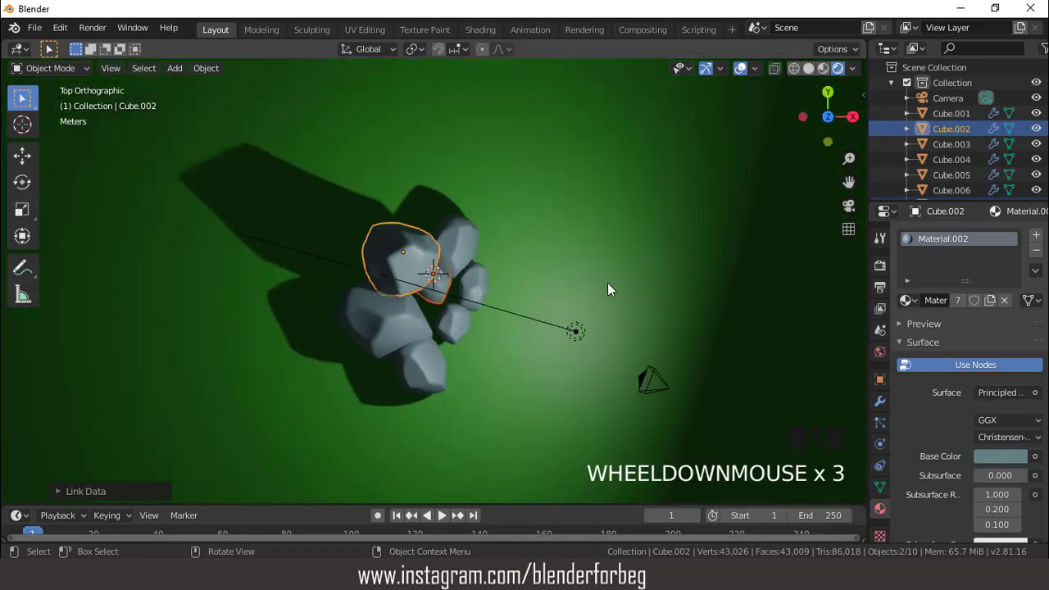
pyautogui.moveTo(608, 287); pyautogui.dragTo(604, 131, button='middle')
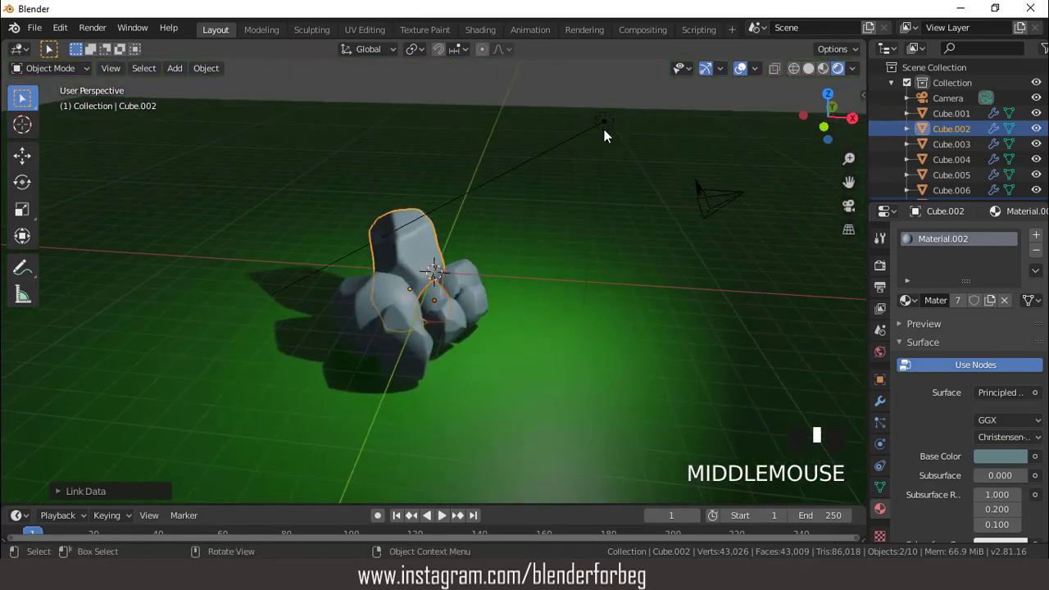
pyautogui.click(606, 127)
pyautogui.press('g')
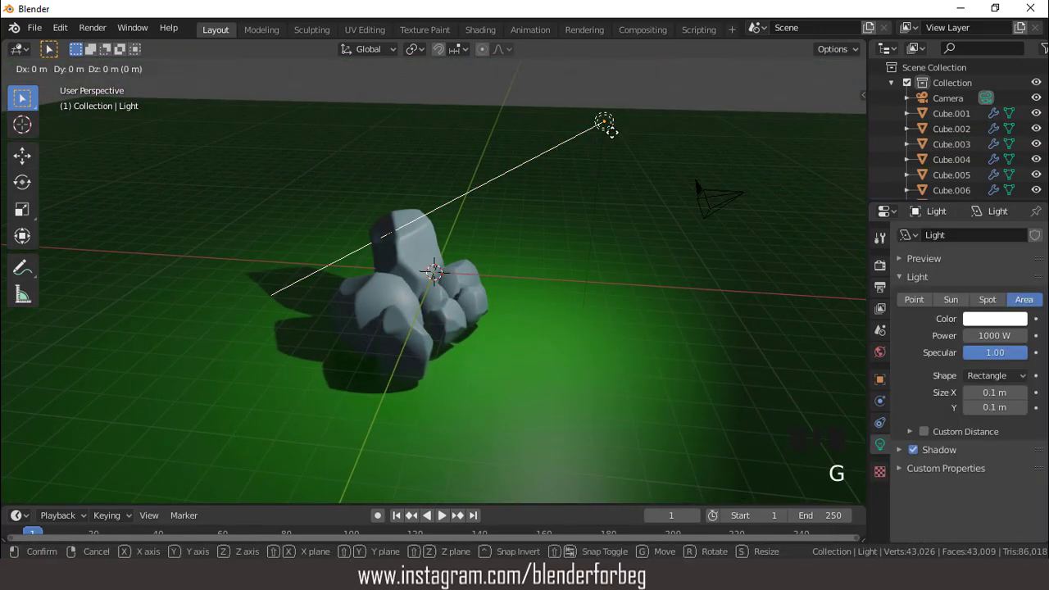
pyautogui.press('z')
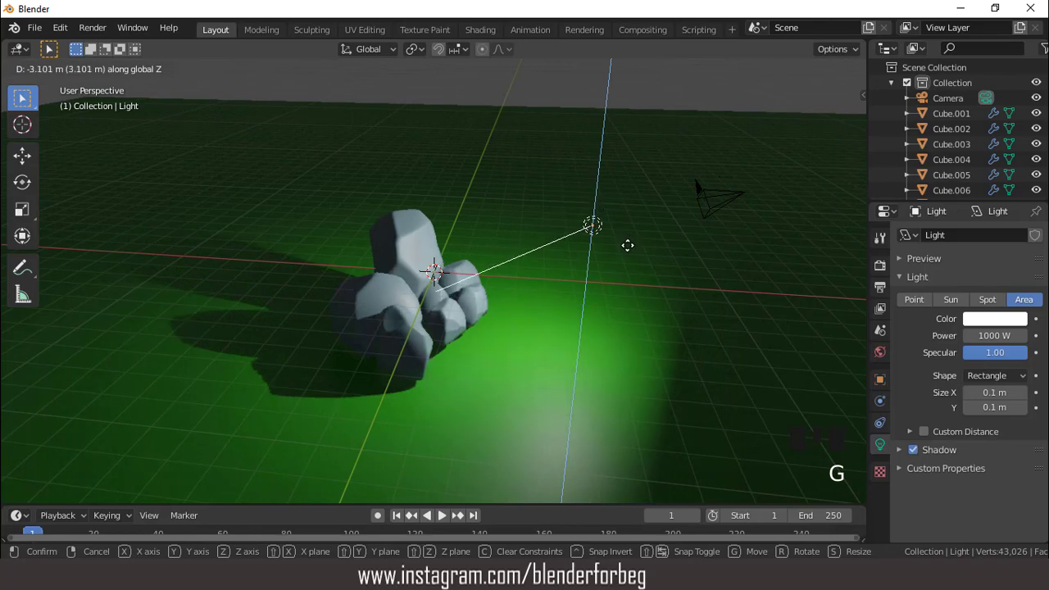
pyautogui.click(629, 255)
pyautogui.press('KP_0')
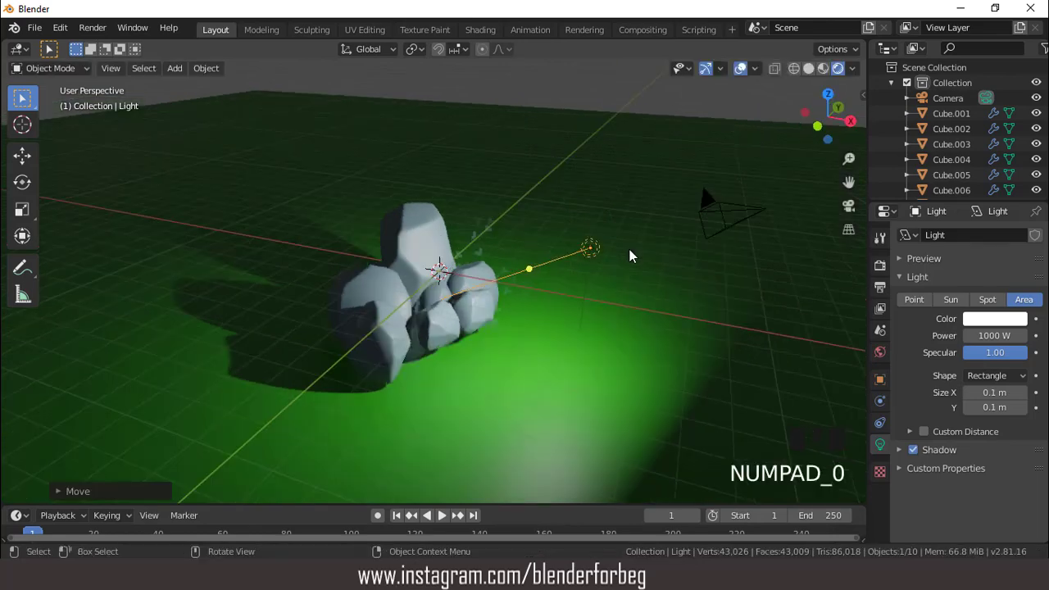
pyautogui.scroll(2, 602, 238)
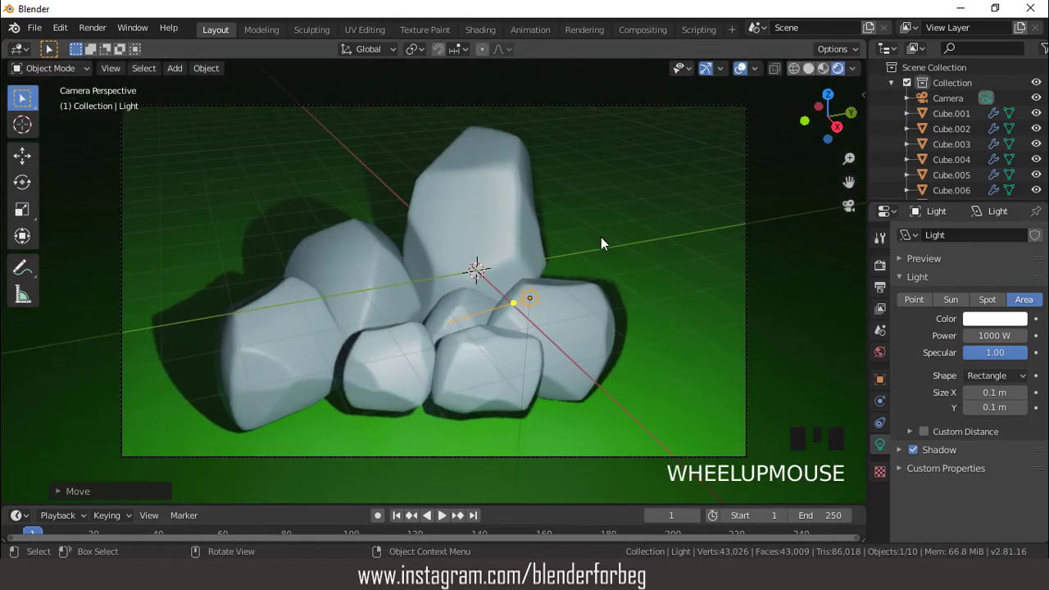
# Step: Hide the viewport overlays, deselect the light, and examine the lit rock group in the camera frame up close and from farther out
pyautogui.click(740, 68)
pyautogui.scroll(2, 638, 187)
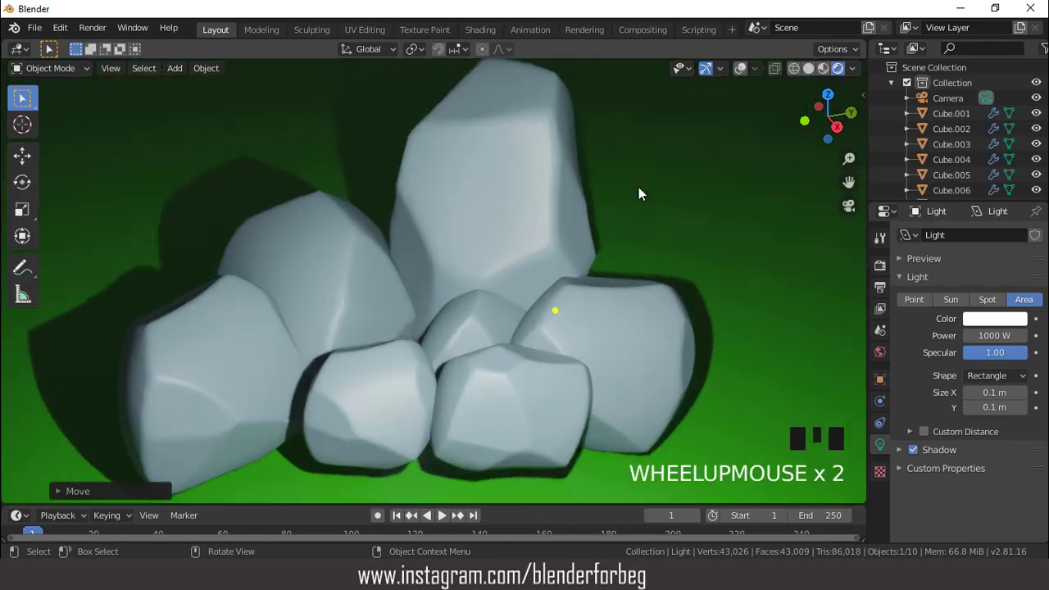
pyautogui.scroll(-3, 639, 187)
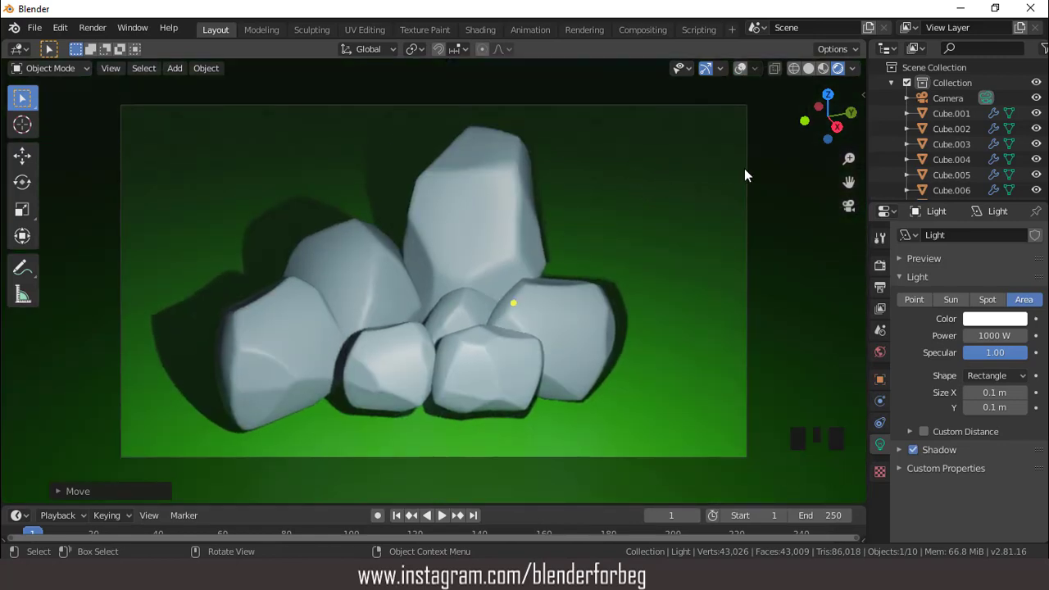
pyautogui.scroll(-3, 628, 164)
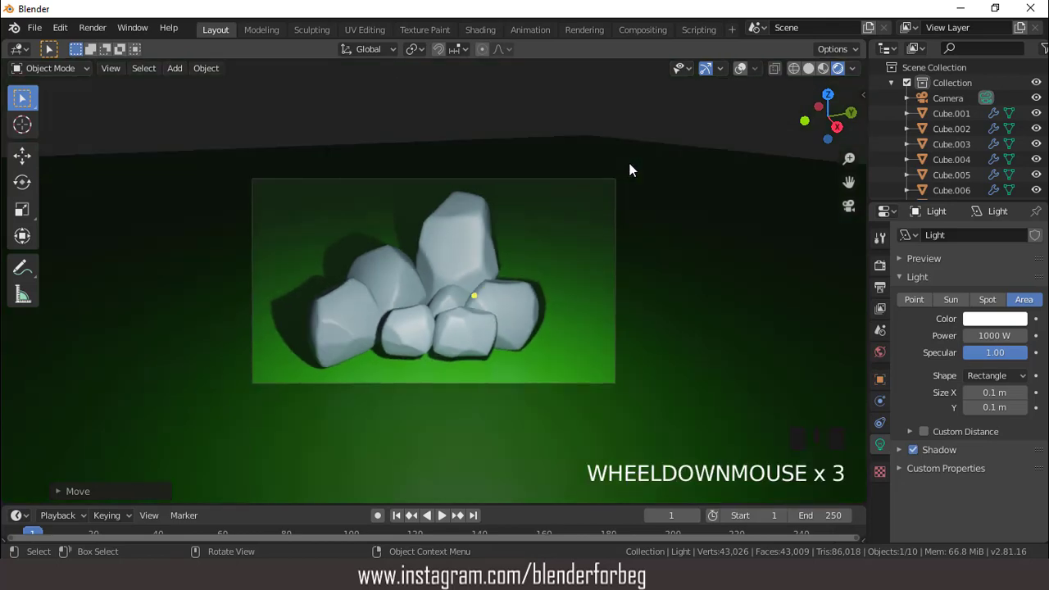
pyautogui.click(648, 105)
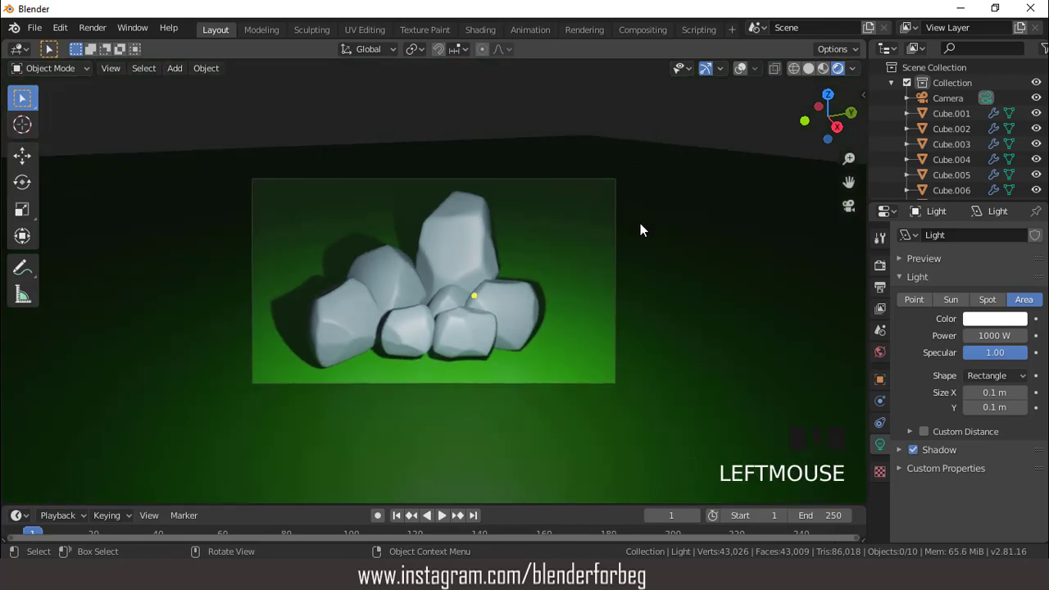
pyautogui.scroll(2, 640, 230)
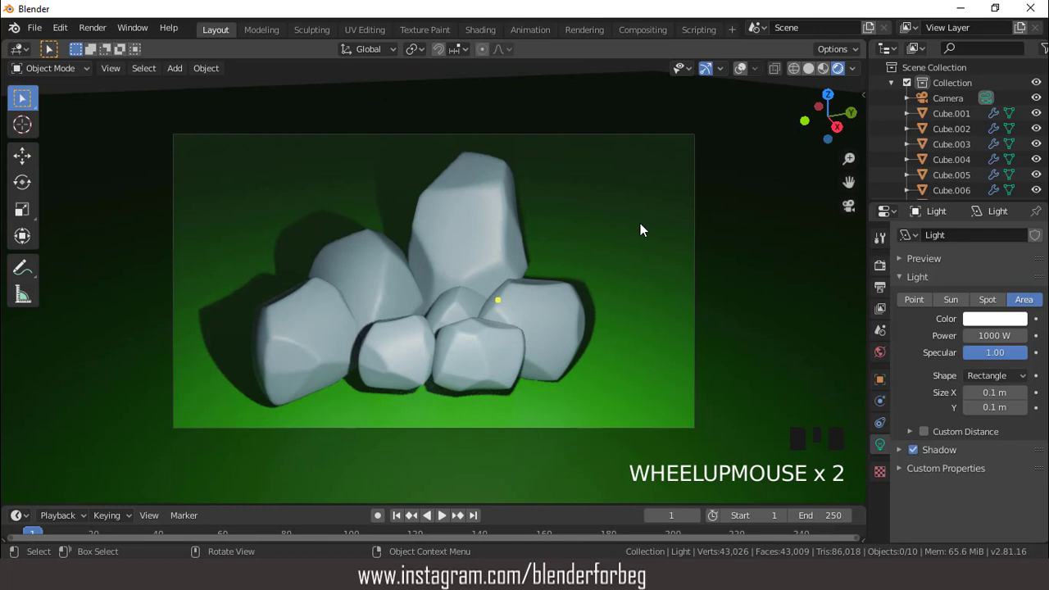
pyautogui.scroll(2, 641, 229)
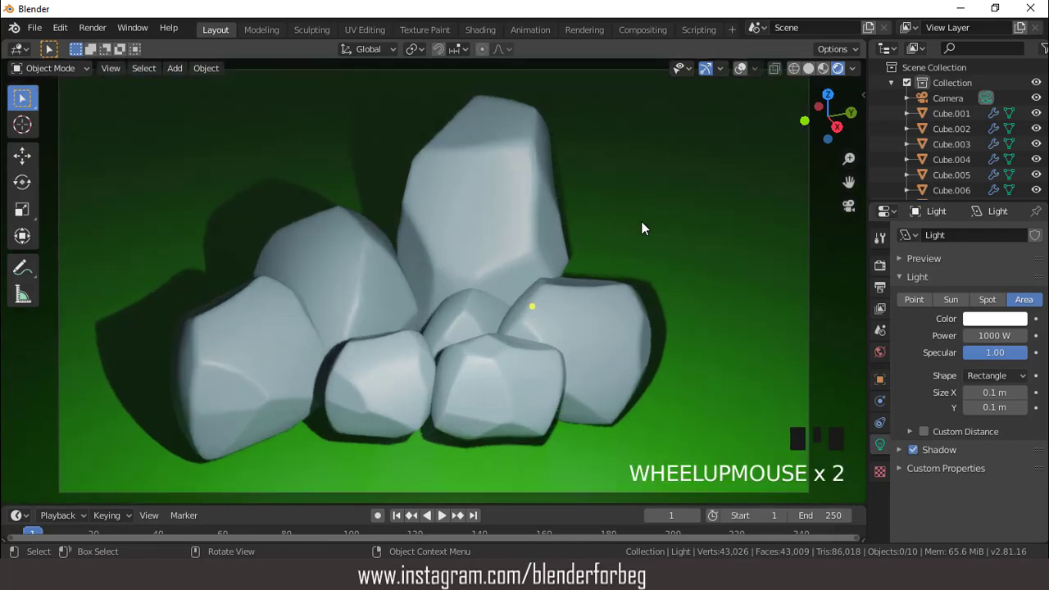